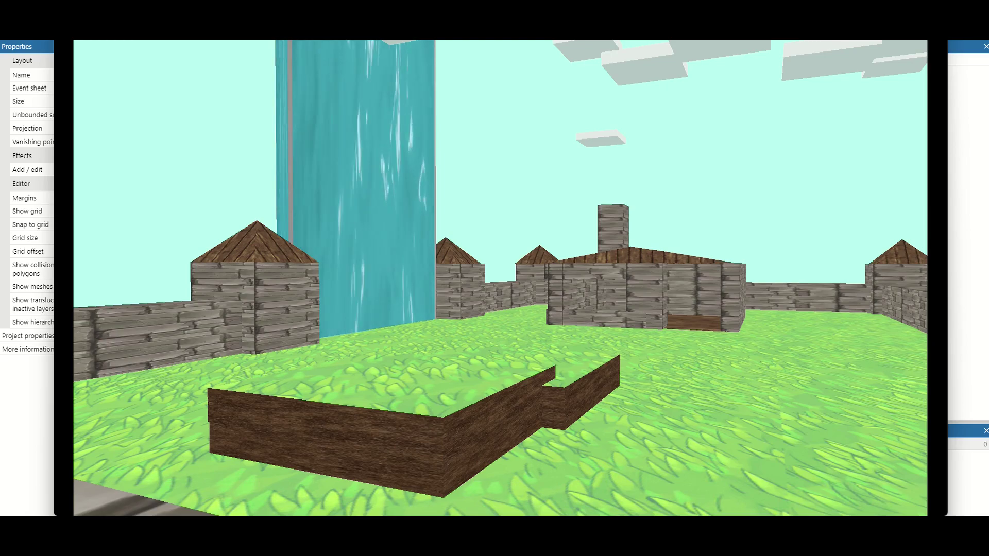
# Step: Walk through the courtyard and the wooden-roofed stone cabin in the game preview to examine the first-person 3D scene
pyautogui.press('w')
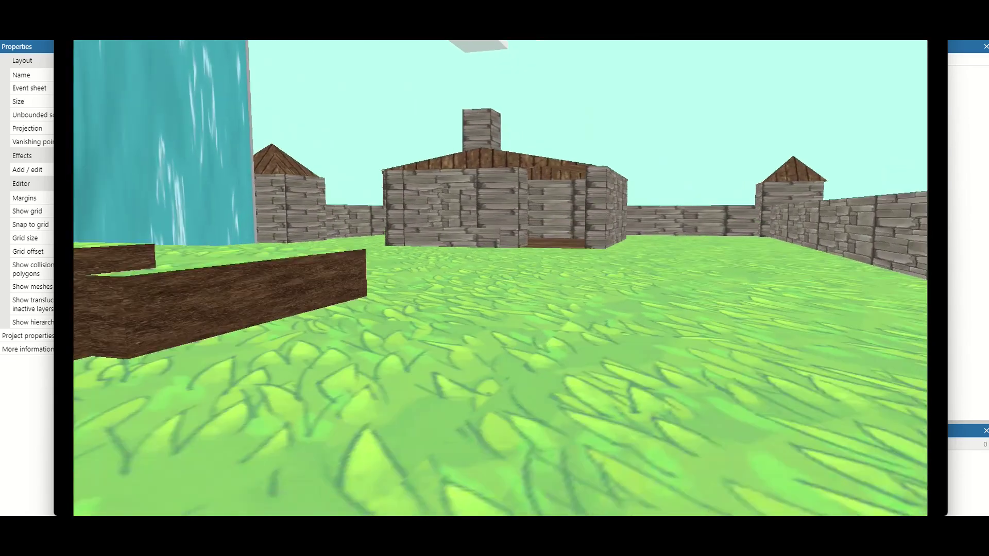
pyautogui.press('w')
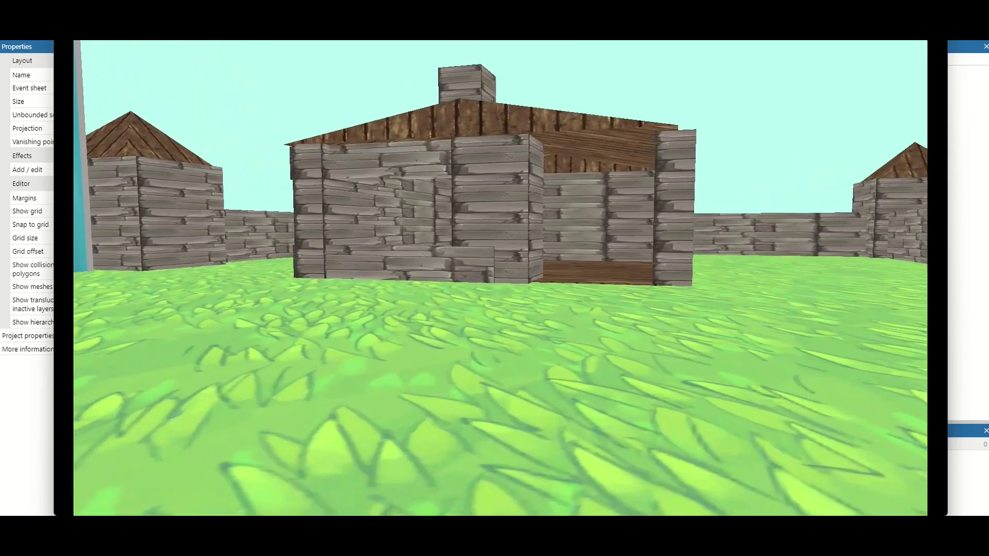
pyautogui.press('w')
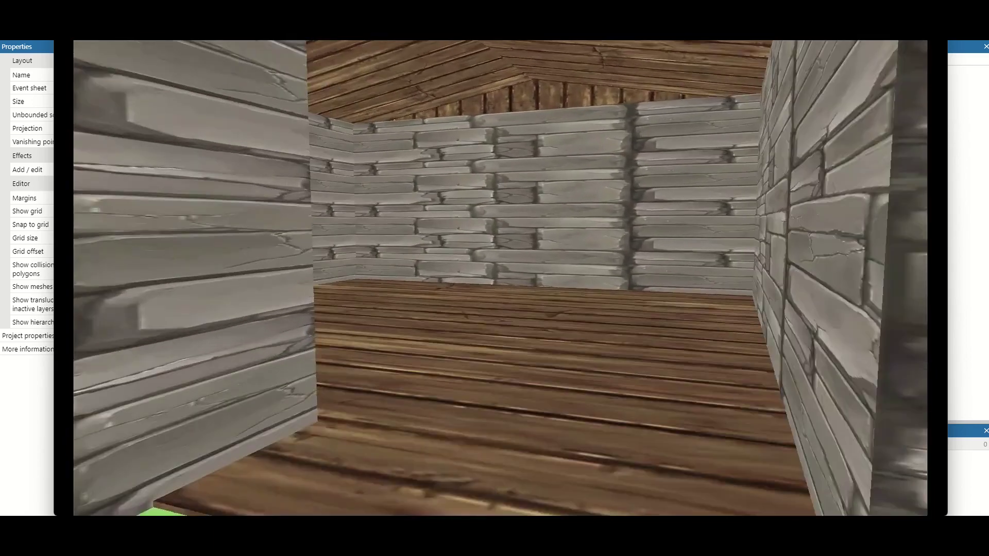
pyautogui.press('w')
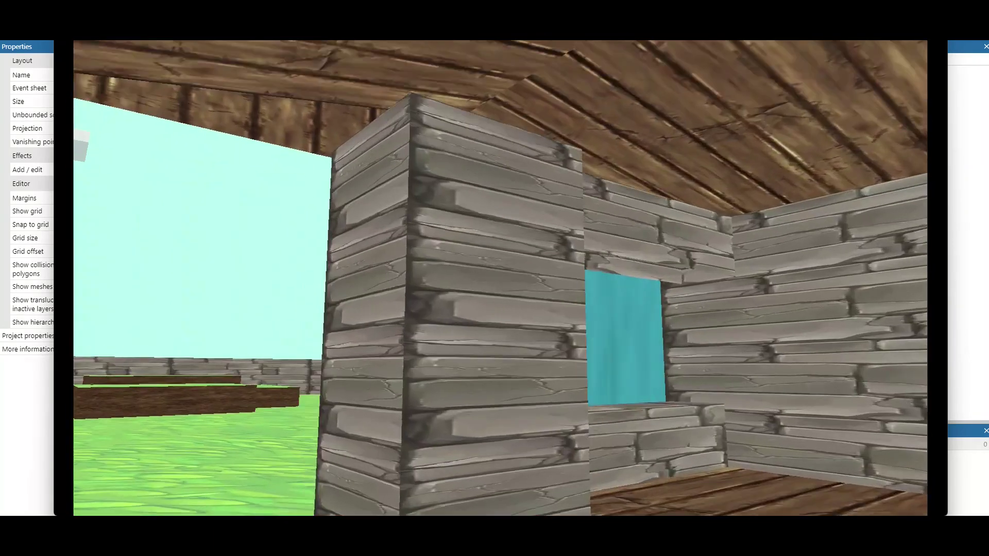
pyautogui.press('w')
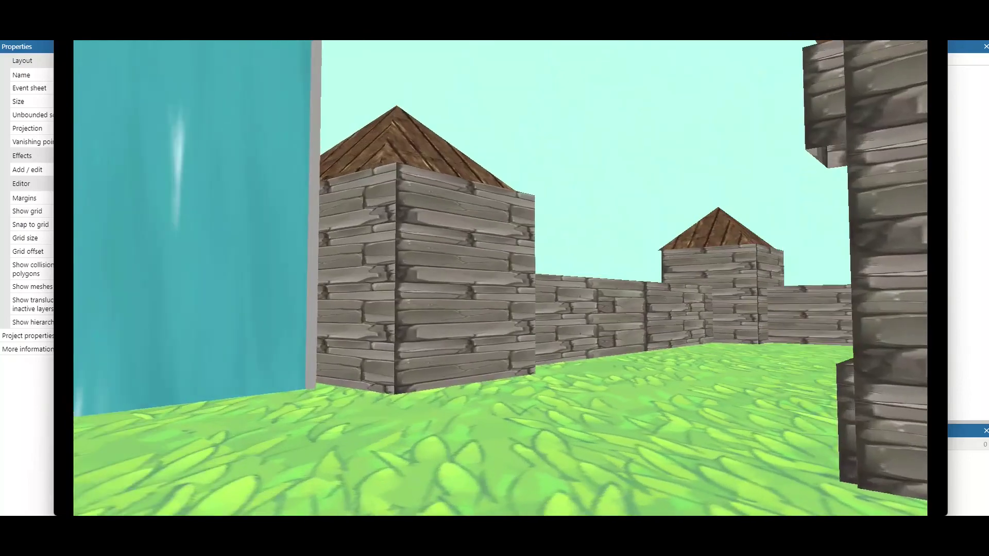
pyautogui.press('w')
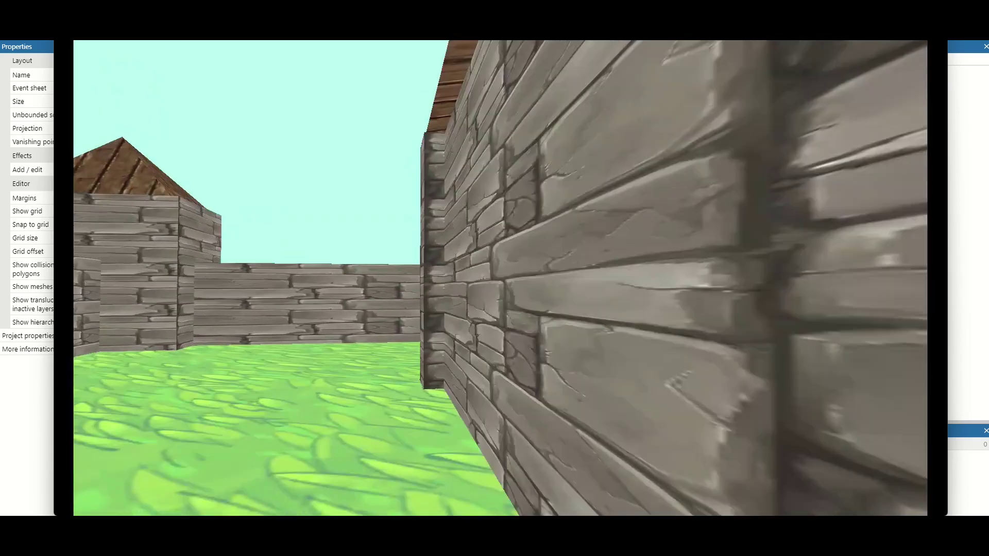
pyautogui.press('w')
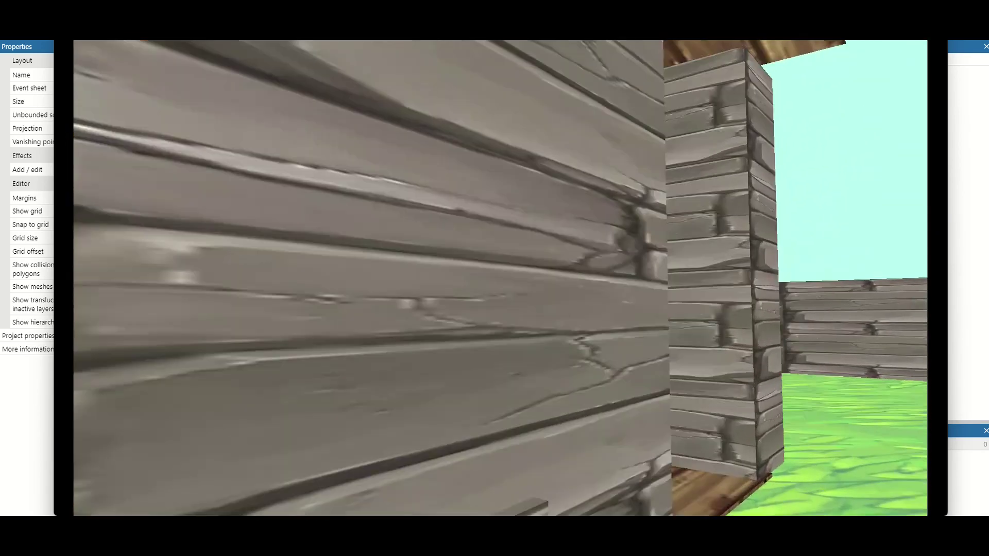
pyautogui.press('w')
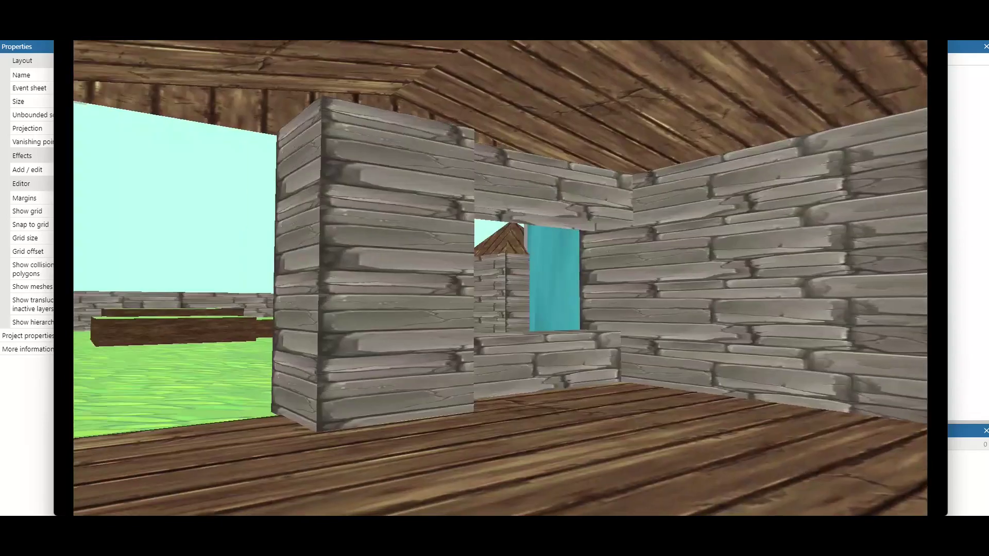
pyautogui.press('w')
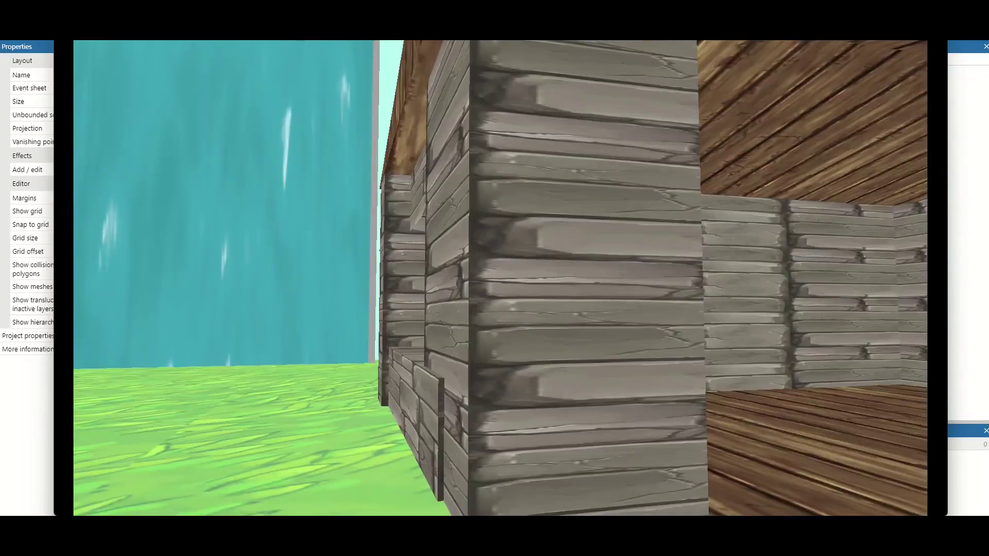
pyautogui.press('w')
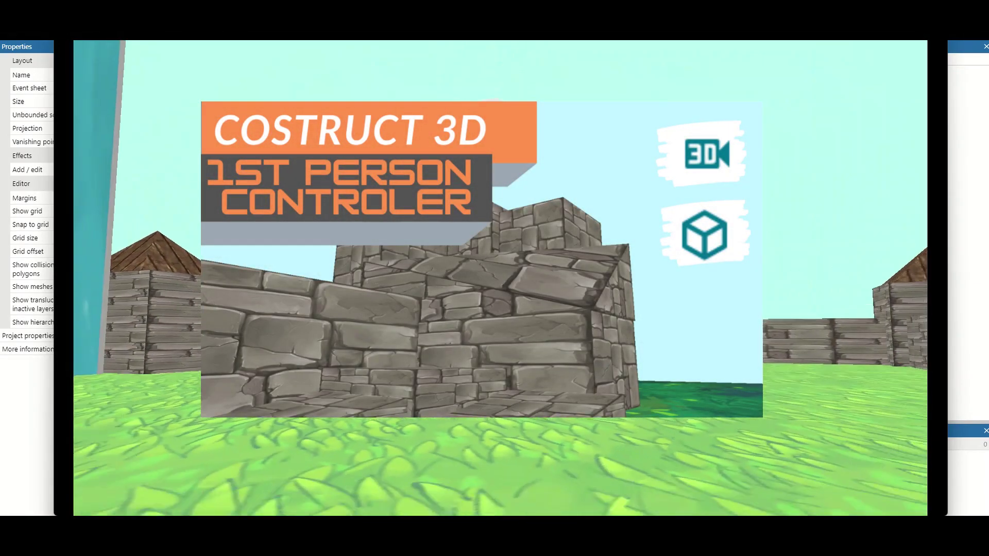
pyautogui.press('w')
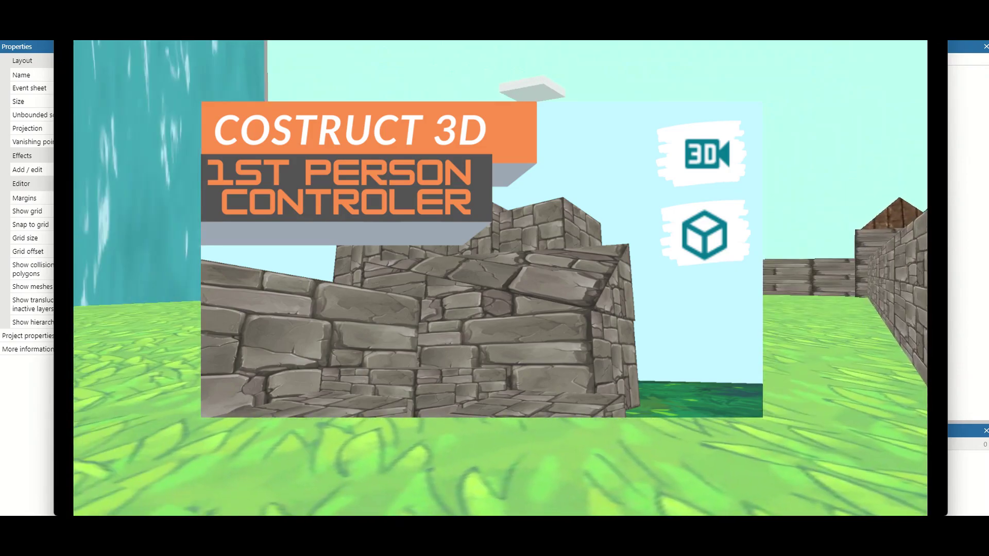
pyautogui.press('w')
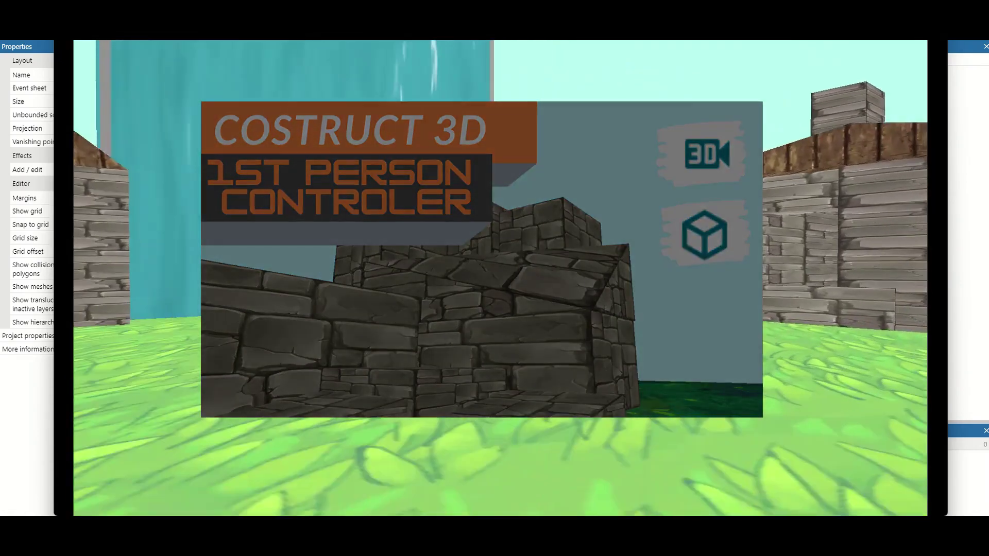
pyautogui.press('w')
pyautogui.press('s')
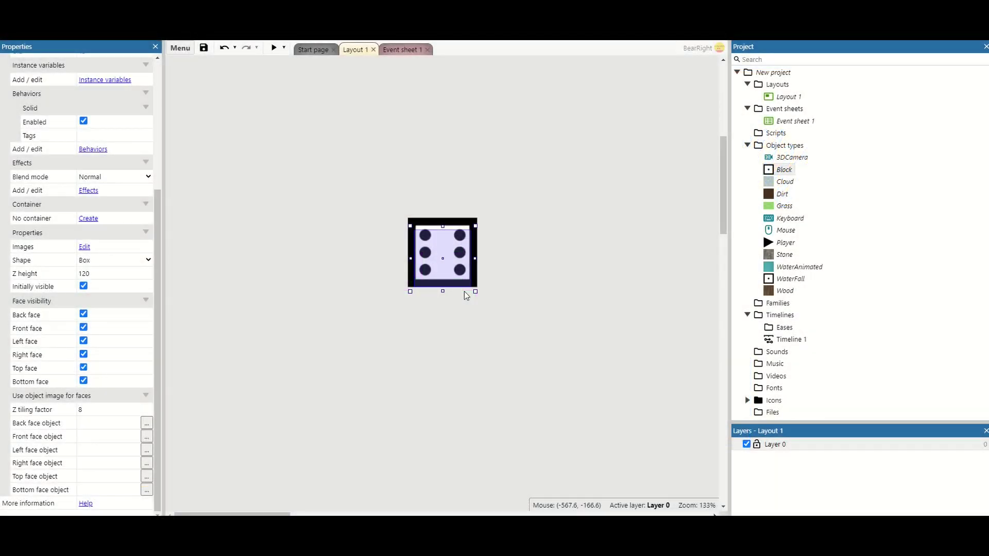
# Step: Review the camera, movement, block collision, gravity and jumping events in Event sheet 1
pyautogui.moveTo(454, 261); pyautogui.dragTo(466, 219)
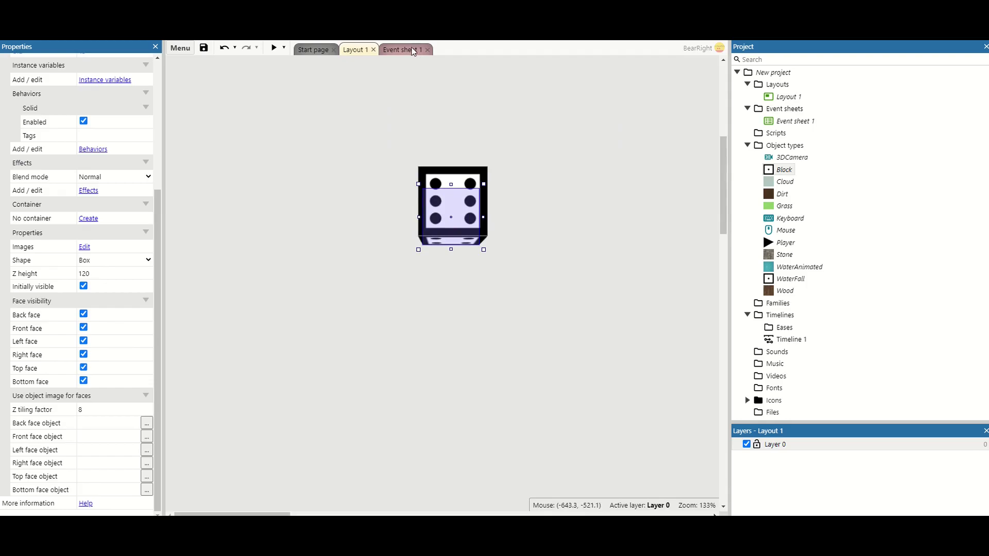
pyautogui.click(412, 50)
pyautogui.scroll(5, 420, 143)
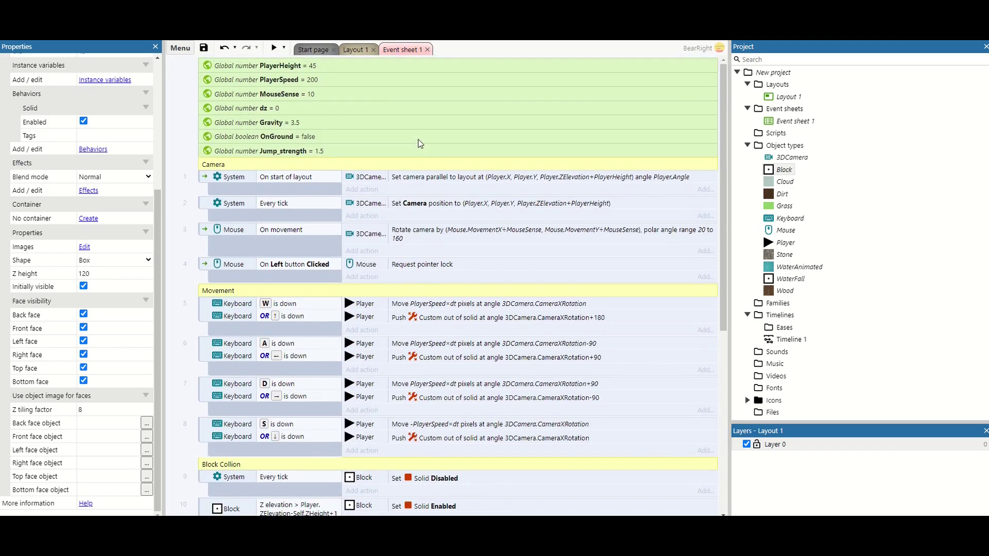
pyautogui.scroll(-4, 420, 144)
pyautogui.scroll(-2, 419, 144)
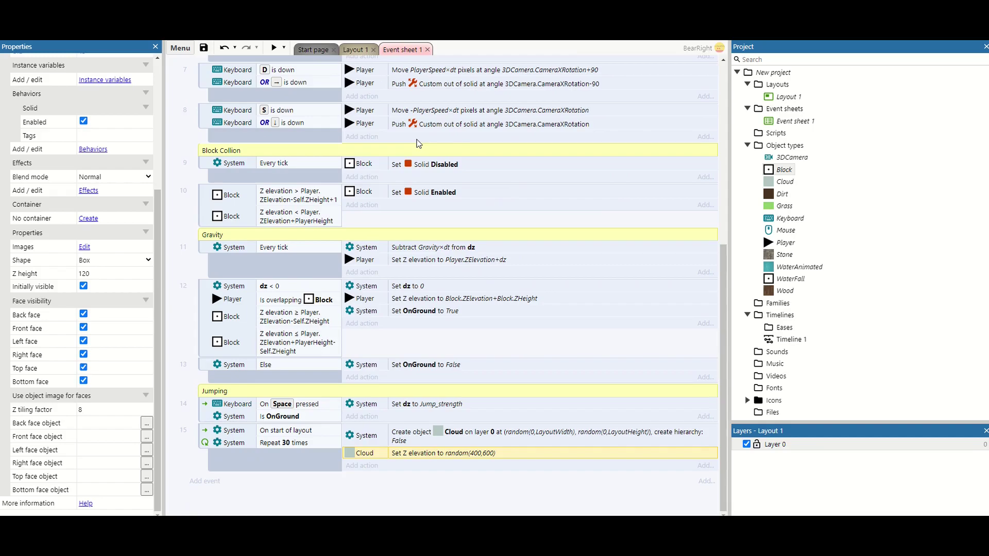
pyautogui.scroll(6, 418, 144)
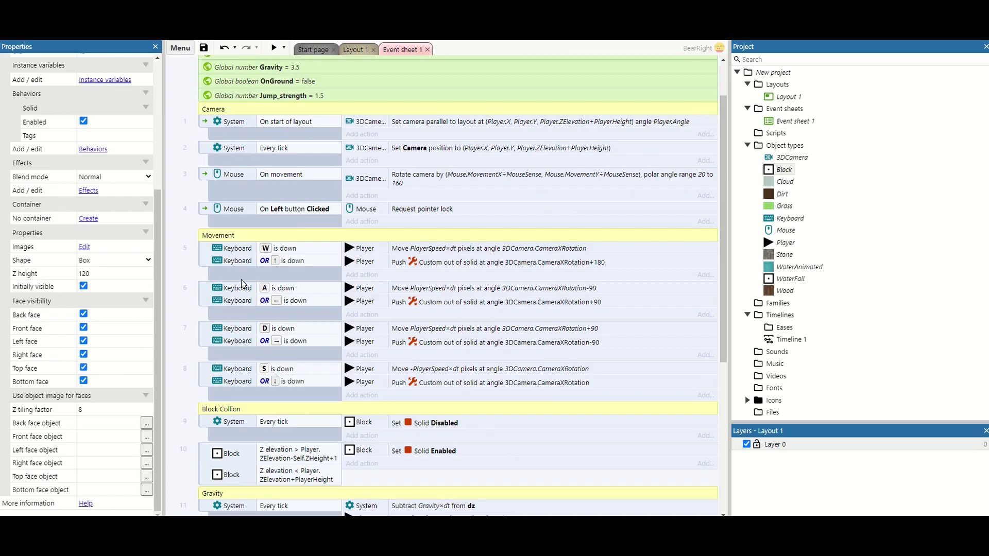
# Step: Return to Layout 1 and reposition the Block cube in the empty margin area
pyautogui.click(356, 50)
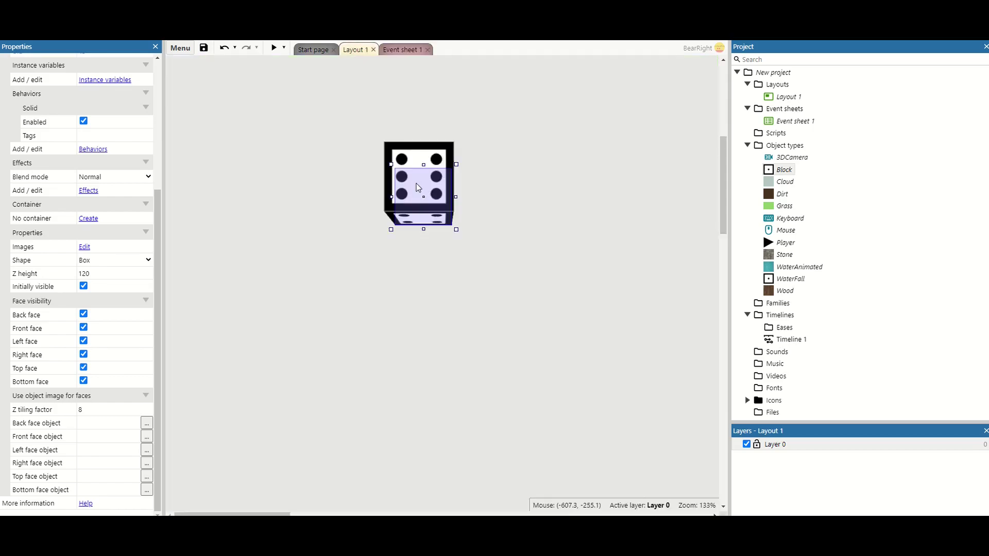
pyautogui.moveTo(425, 196); pyautogui.dragTo(473, 261)
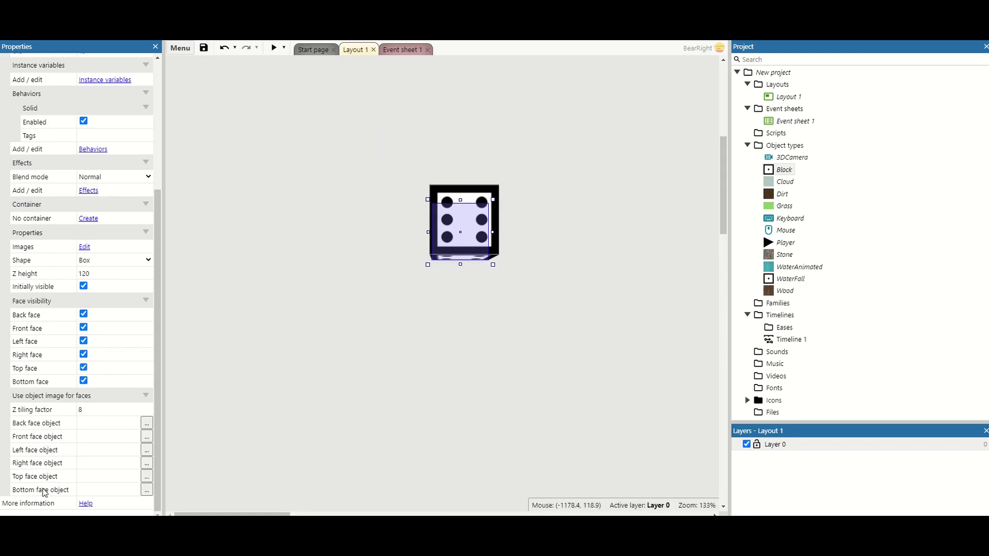
# Step: Insert a new Tiled Background object named Stone2 and place it in the layout below the Block cube
pyautogui.rightClick(385, 296)
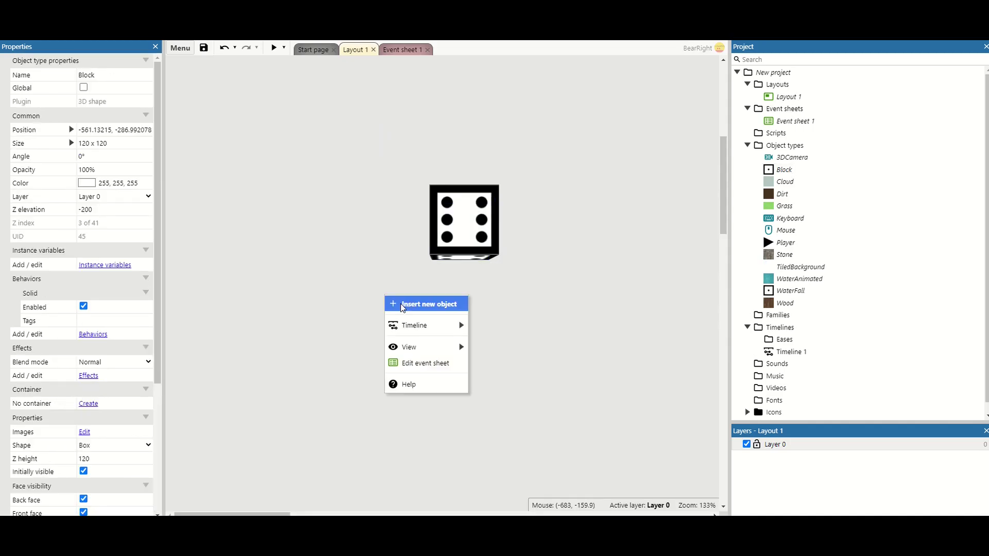
pyautogui.click(412, 305)
pyautogui.scroll(-3, 441, 242)
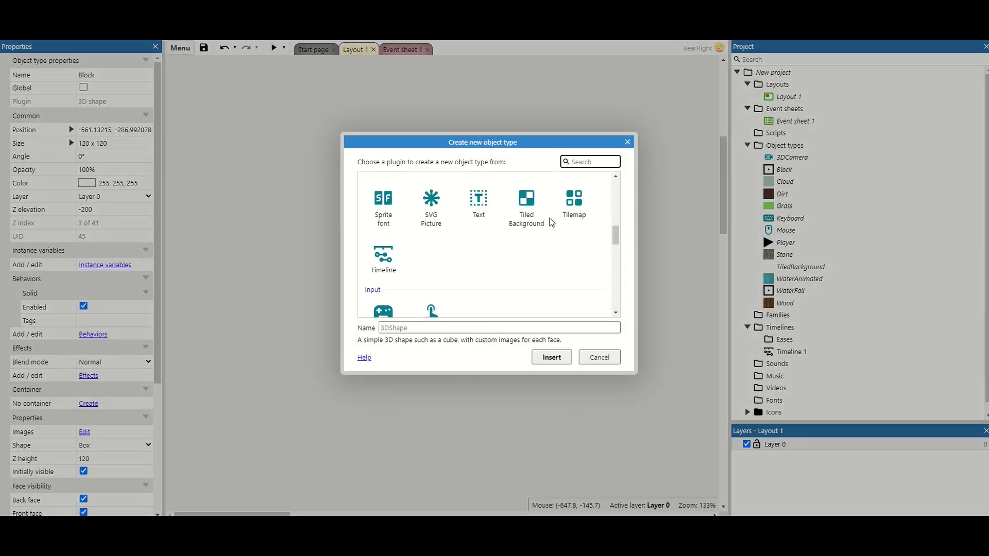
pyautogui.click(521, 209)
pyautogui.scroll(1, 520, 209)
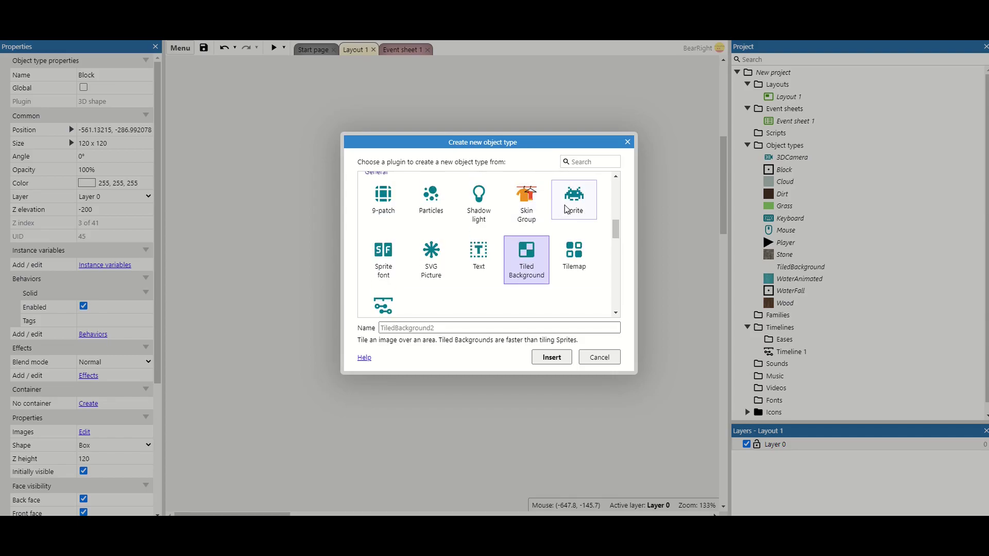
pyautogui.click(430, 327)
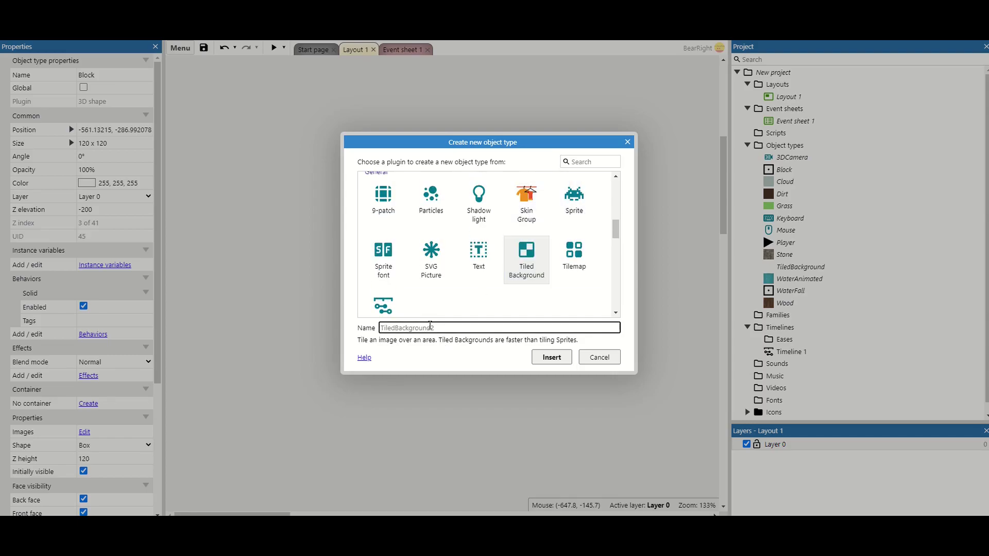
pyautogui.write('Stone2')
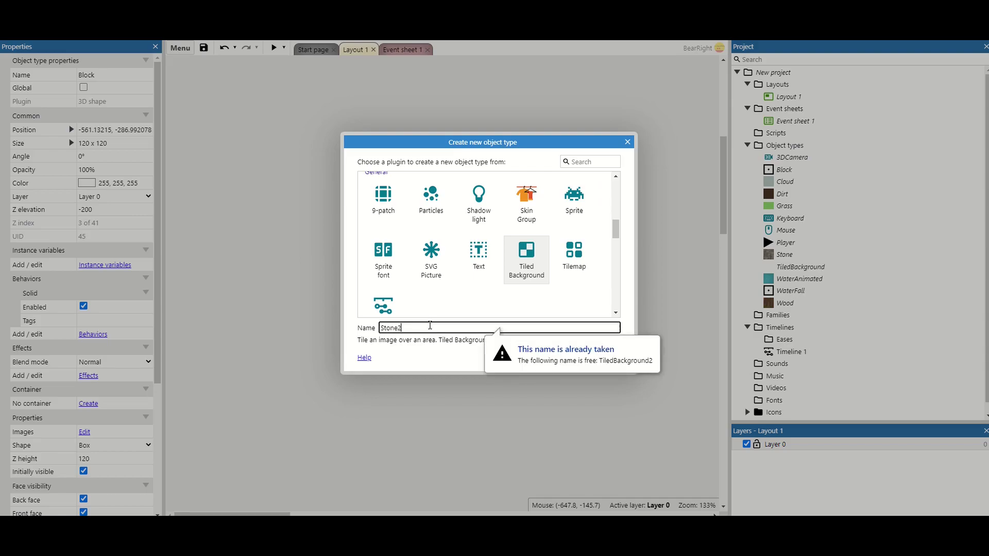
pyautogui.press('Return')
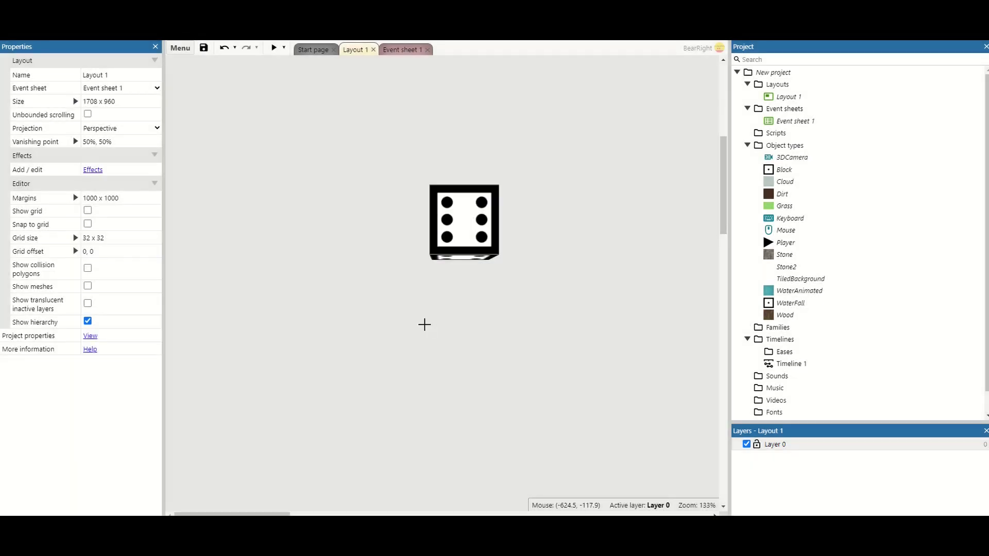
pyautogui.click(424, 325)
# Step: Paste the copied stone brick texture into Stone2's image, enlarging the canvas to fit, and close the image editor
pyautogui.hotkey('ctrl', 'v')
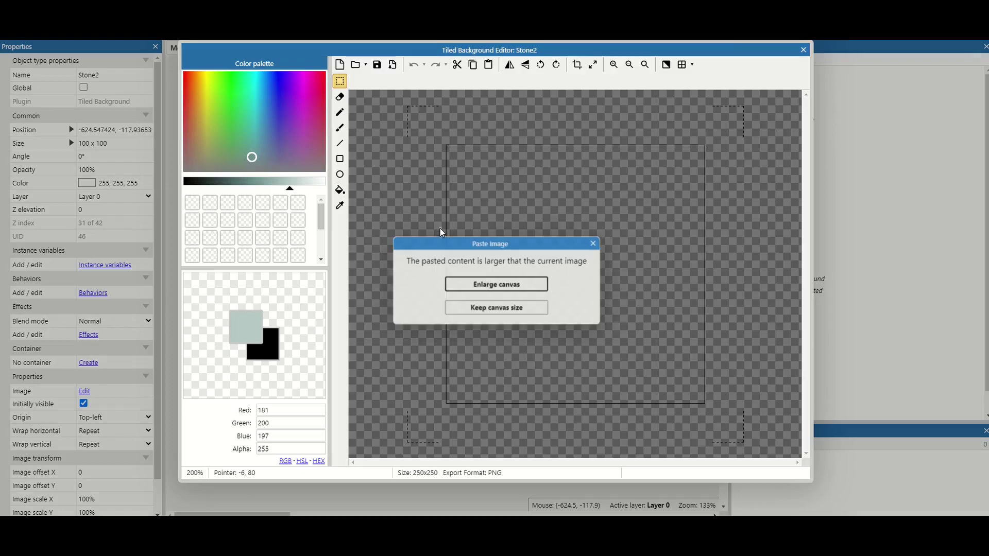
pyautogui.click(485, 288)
pyautogui.click(373, 228)
pyautogui.click(629, 66)
pyautogui.click(629, 68)
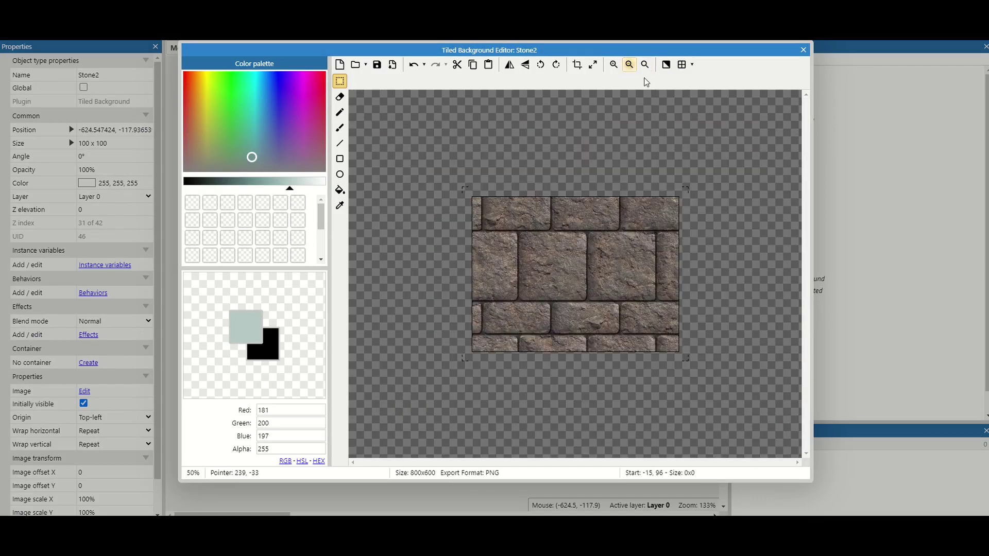
pyautogui.click(803, 50)
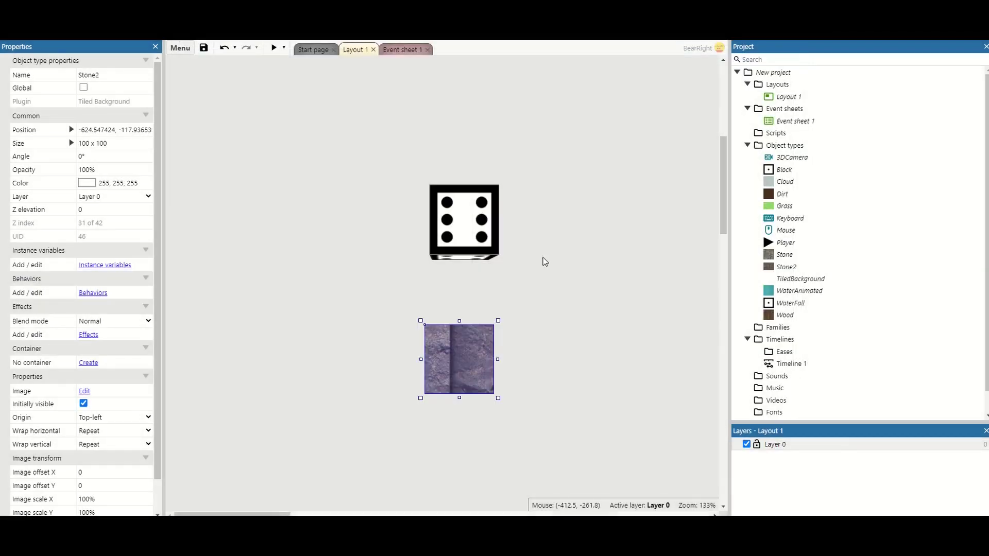
# Step: Move the Stone2 tile closer beneath the Block cube and assign Stone2 as the cube's front face object
pyautogui.moveTo(468, 346); pyautogui.dragTo(472, 317)
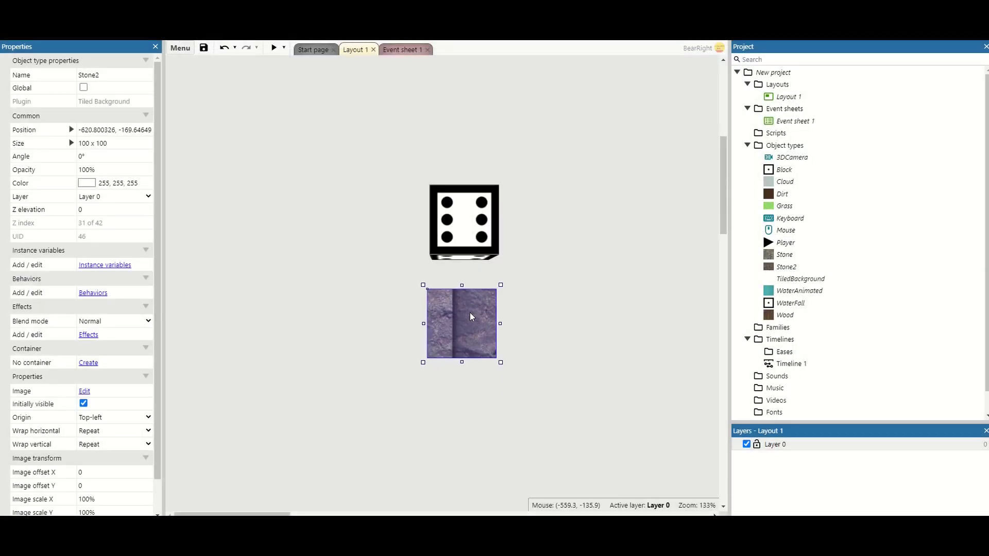
pyautogui.click(461, 219)
pyautogui.scroll(-3, 67, 375)
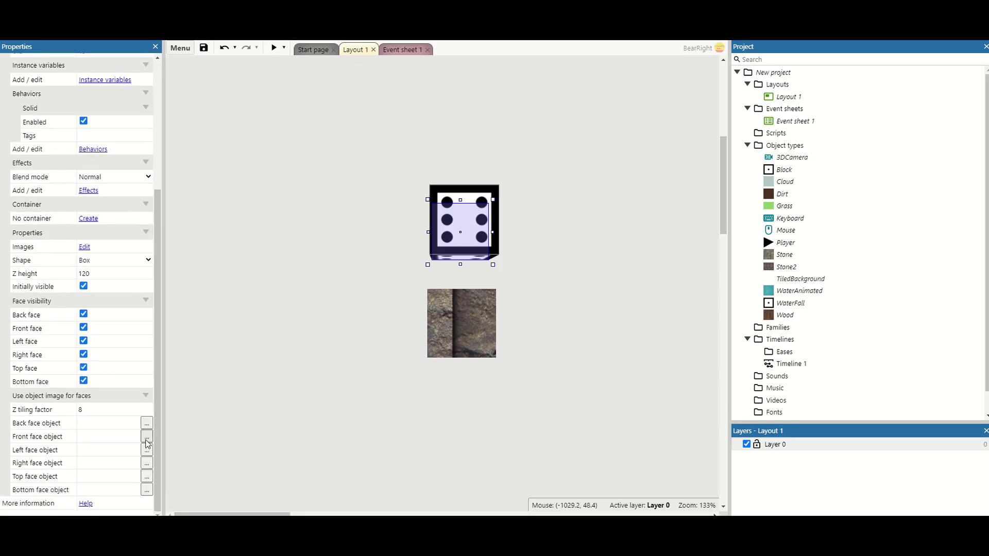
pyautogui.click(147, 440)
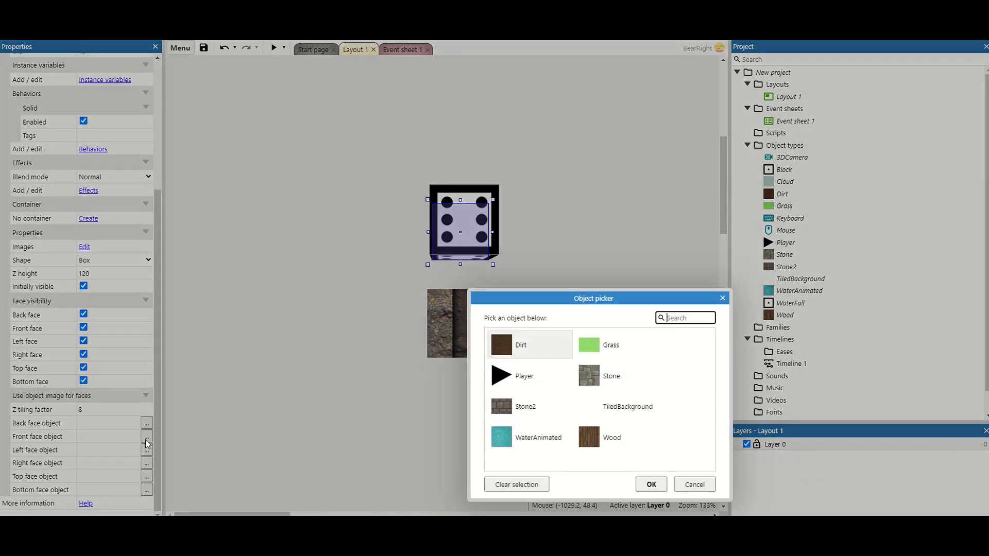
pyautogui.doubleClick(540, 412)
pyautogui.click(312, 279)
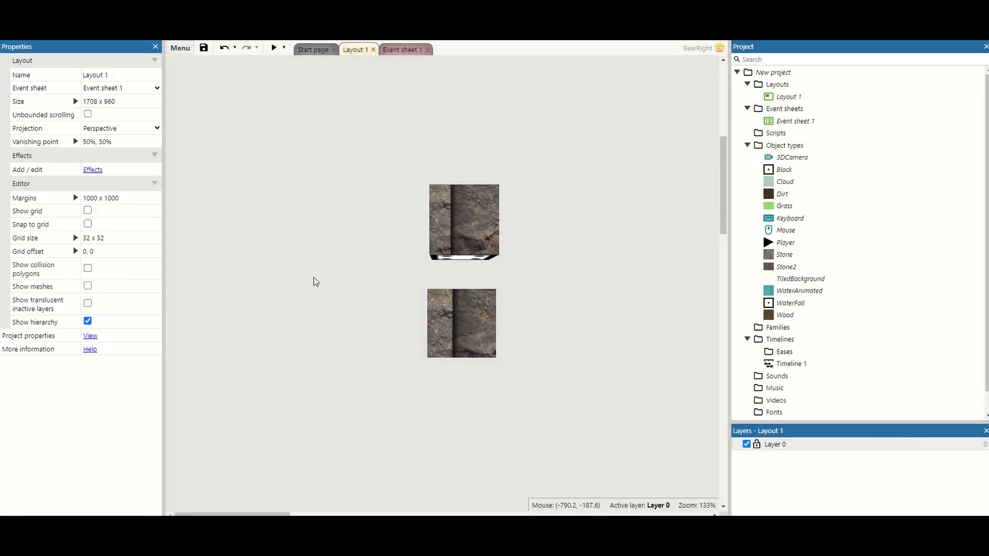
# Step: Stretch the Stone2 tile to about 110 × 111 and resize its image to 200 pixels wide, keeping the aspect ratio
pyautogui.click(476, 338)
pyautogui.moveTo(502, 361)
pyautogui.mouseDown()
pyautogui.moveTo(479, 346)
pyautogui.moveTo(508, 371)
pyautogui.mouseUp()
pyautogui.rightClick(467, 338)
pyautogui.click(489, 106)
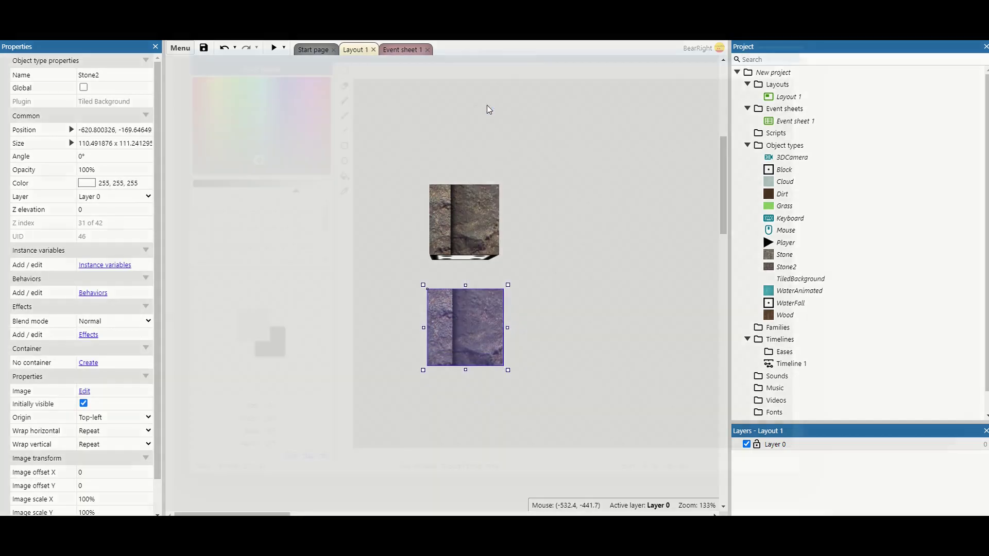
pyautogui.click(593, 65)
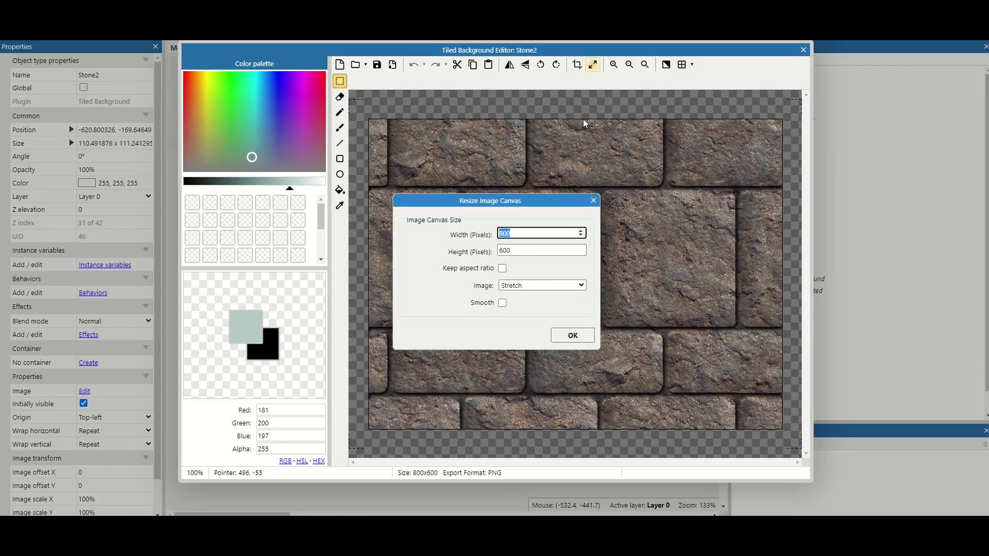
pyautogui.click(503, 269)
pyautogui.write('200')
pyautogui.press('Return')
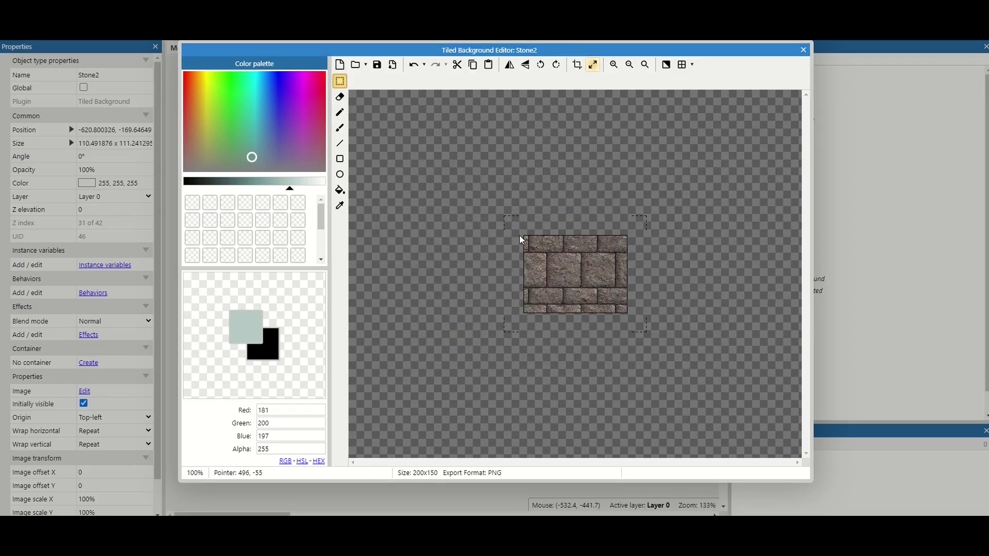
# Step: Close Stone2's image editor and clear the selection in the layout
pyautogui.click(802, 50)
pyautogui.click(592, 221)
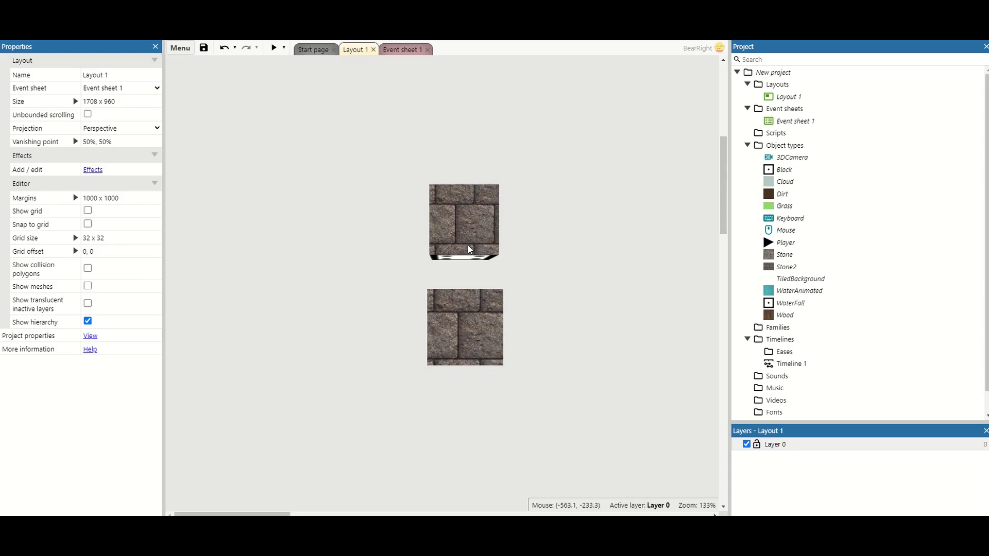
pyautogui.keyDown('ctrl'); pyautogui.scroll(-10, 469, 251); pyautogui.keyUp('ctrl')
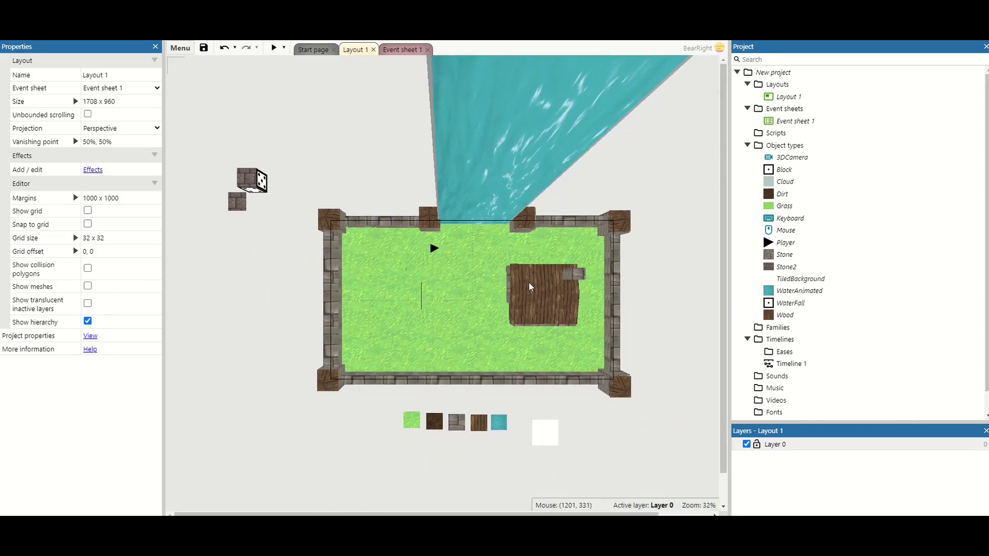
# Step: Check the Grass, Dirt, Stone and Wood tiled background tiles placed below the walled level
pyautogui.scroll(-2, 651, 358)
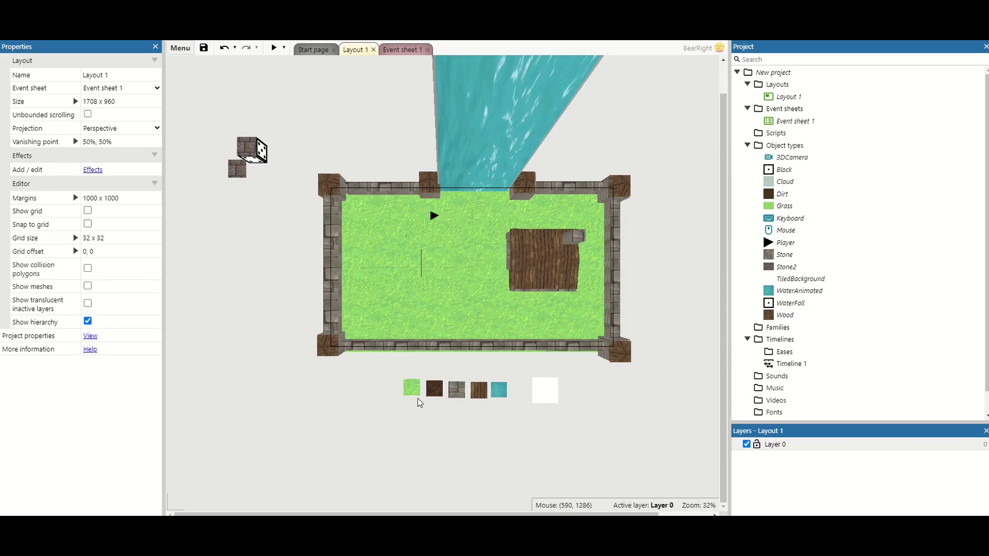
pyautogui.click(417, 396)
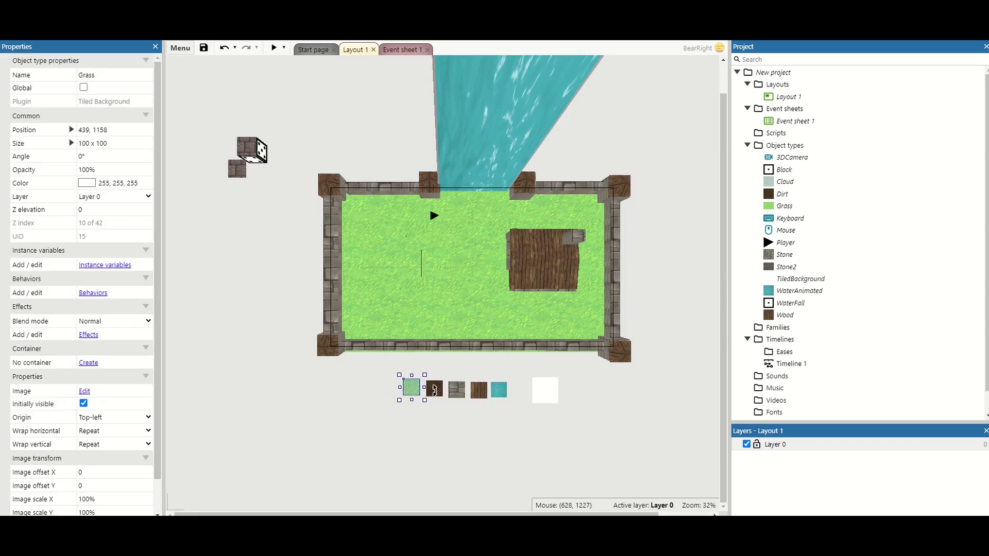
pyautogui.click(439, 392)
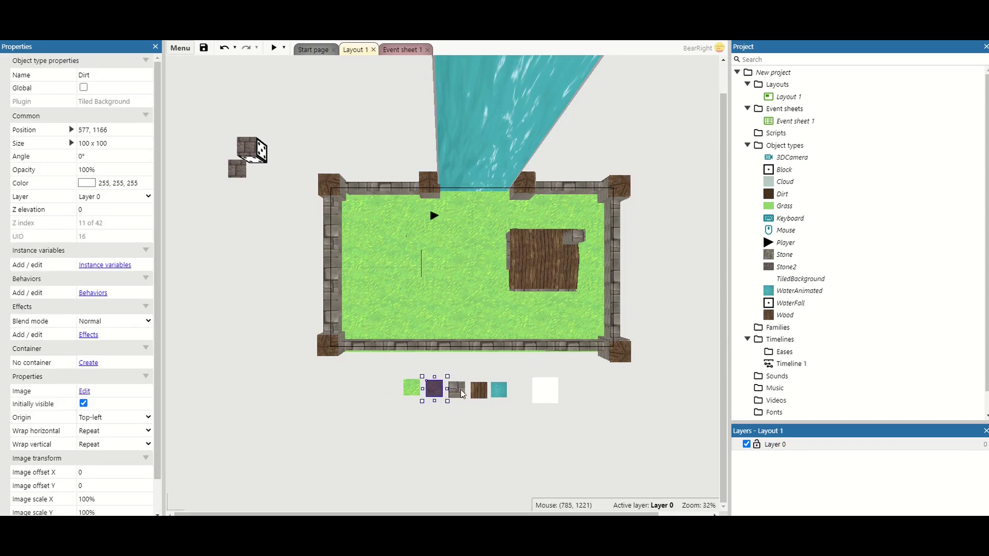
pyautogui.click(461, 392)
pyautogui.click(481, 391)
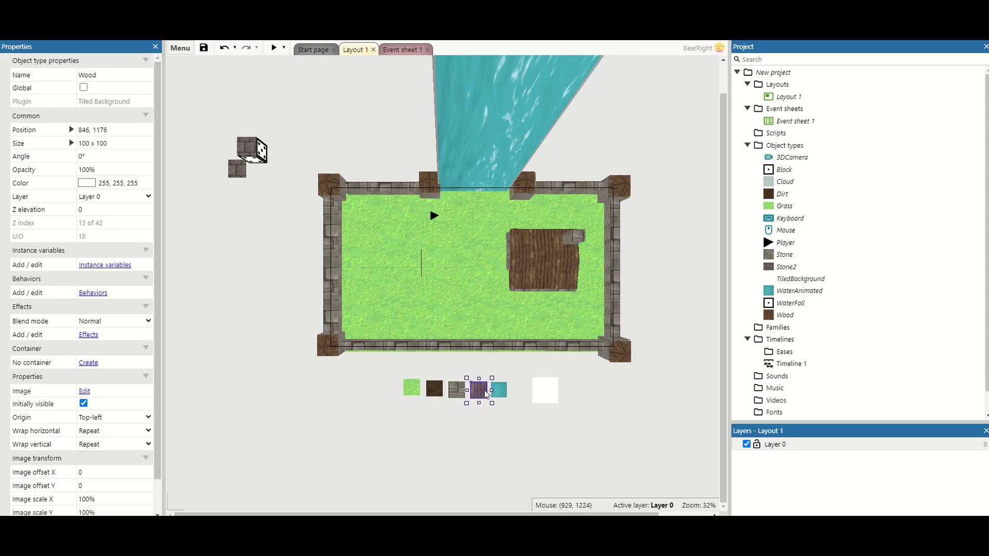
pyautogui.click(517, 383)
# Step: Assign Dirt as the bottom face object of the large grass-covered ground Block
pyautogui.click(373, 307)
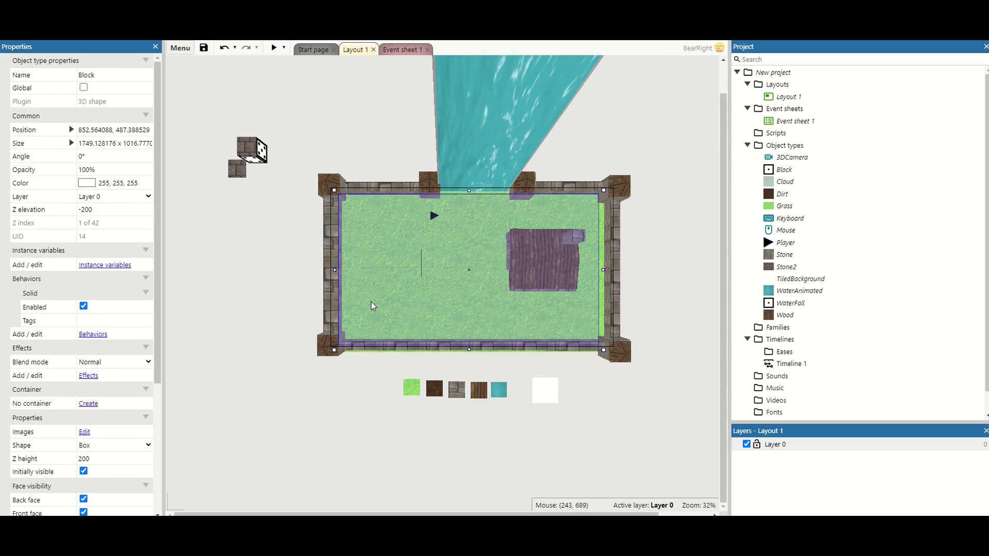
pyautogui.scroll(-4, 144, 278)
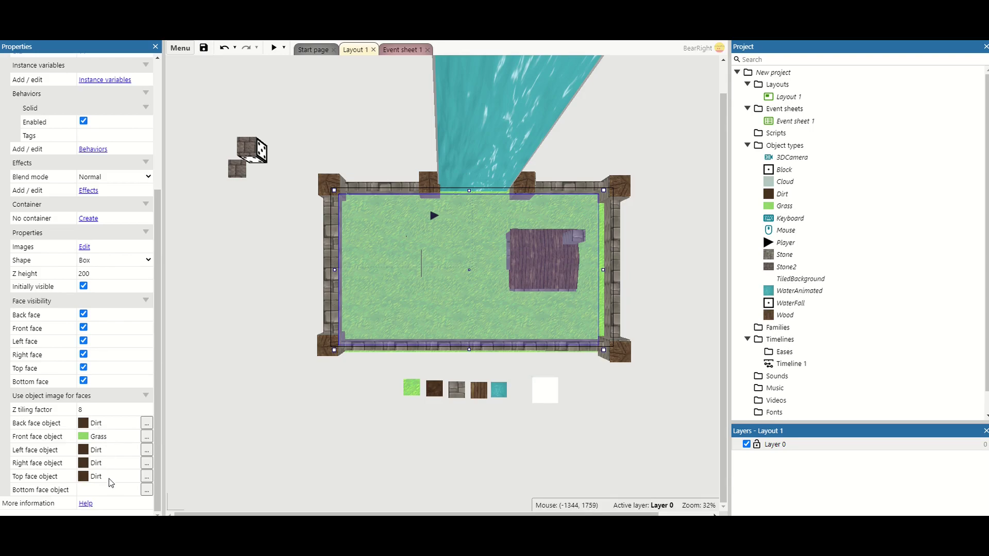
pyautogui.click(147, 489)
pyautogui.doubleClick(511, 351)
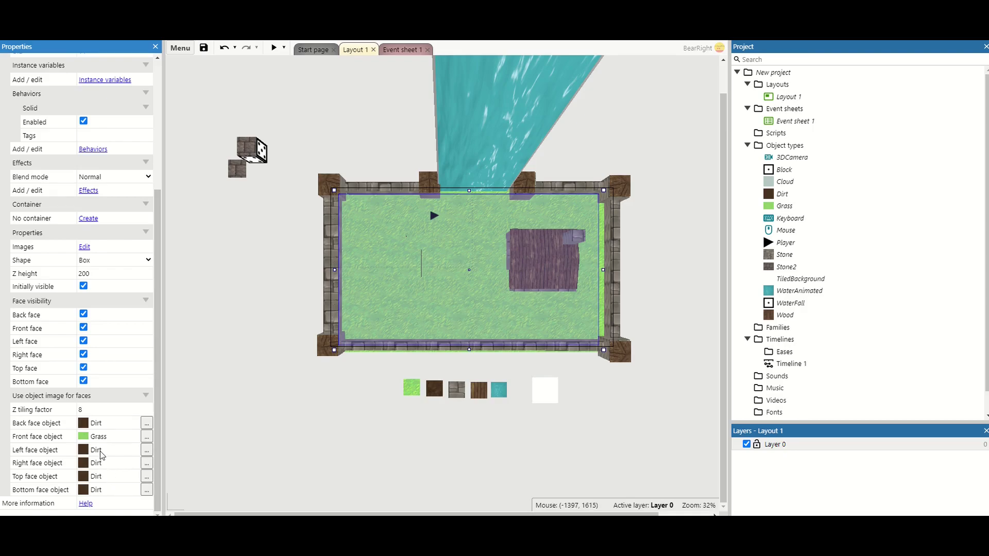
pyautogui.click(372, 192)
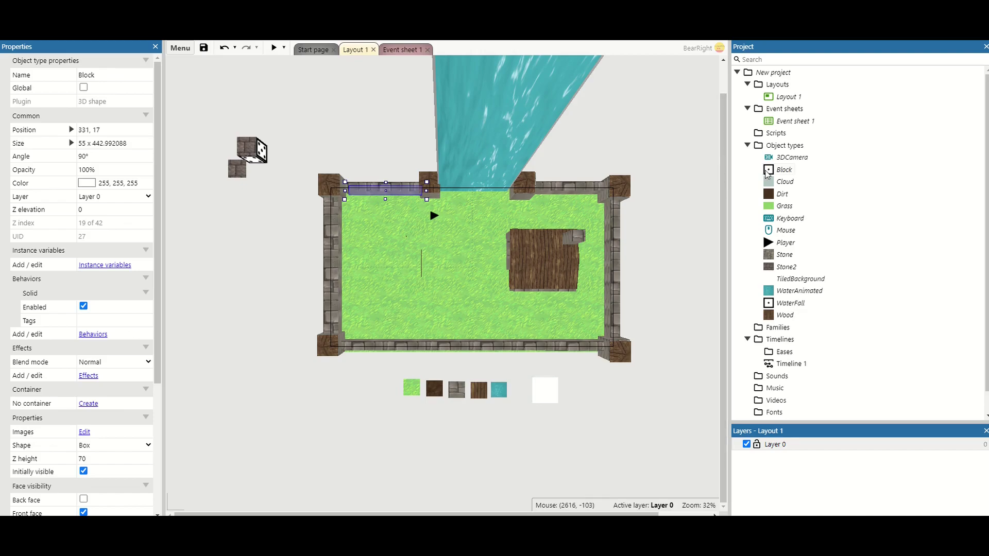
pyautogui.moveTo(784, 170); pyautogui.dragTo(248, 420)
pyautogui.scroll(-3, 97, 381)
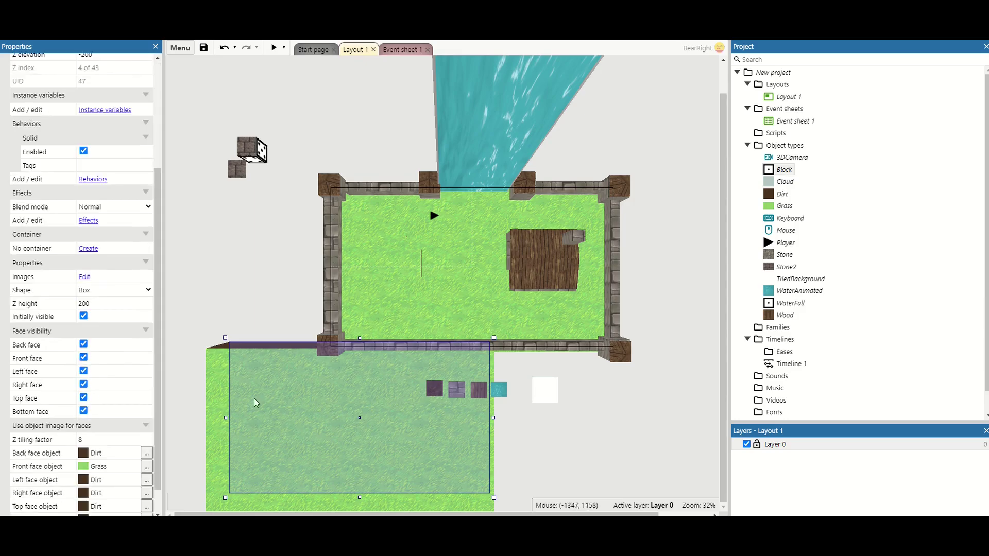
pyautogui.press('Delete')
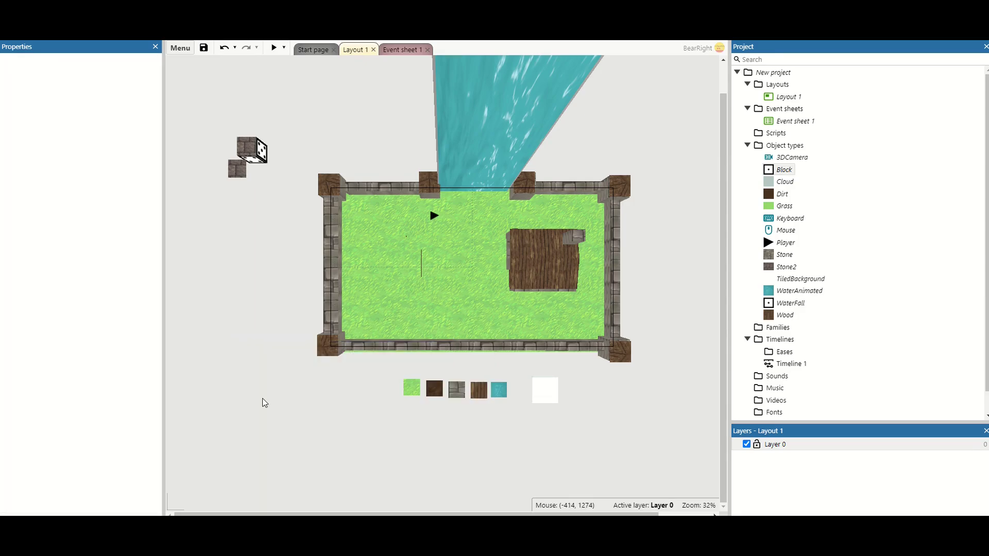
# Step: Select all five wall Blocks around the level together and set their front face object to Wood
pyautogui.click(332, 279)
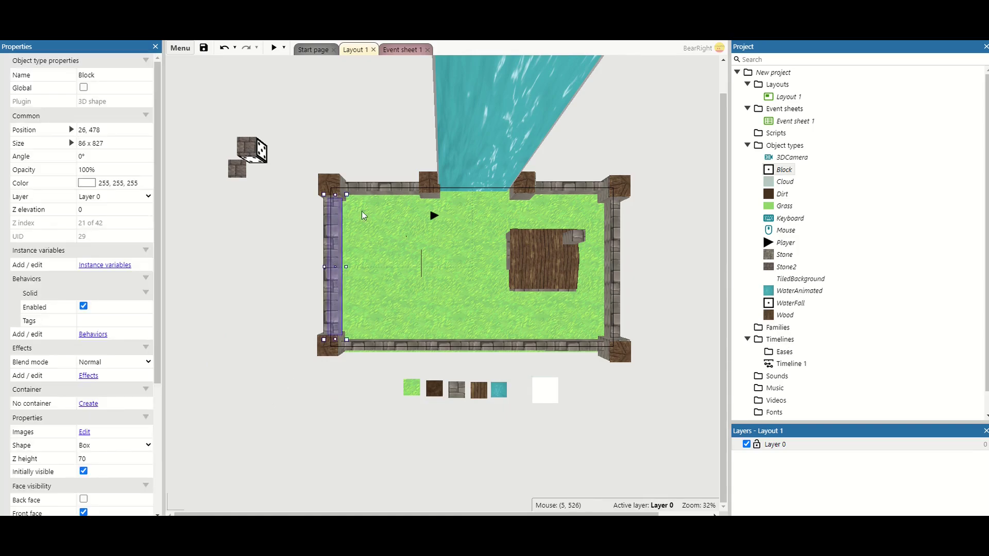
pyautogui.keyDown('shift'); pyautogui.click(381, 191); pyautogui.keyUp('shift')
pyautogui.keyDown('shift'); pyautogui.click(558, 191); pyautogui.keyUp('shift')
pyautogui.keyDown('shift'); pyautogui.click(608, 240); pyautogui.keyUp('shift')
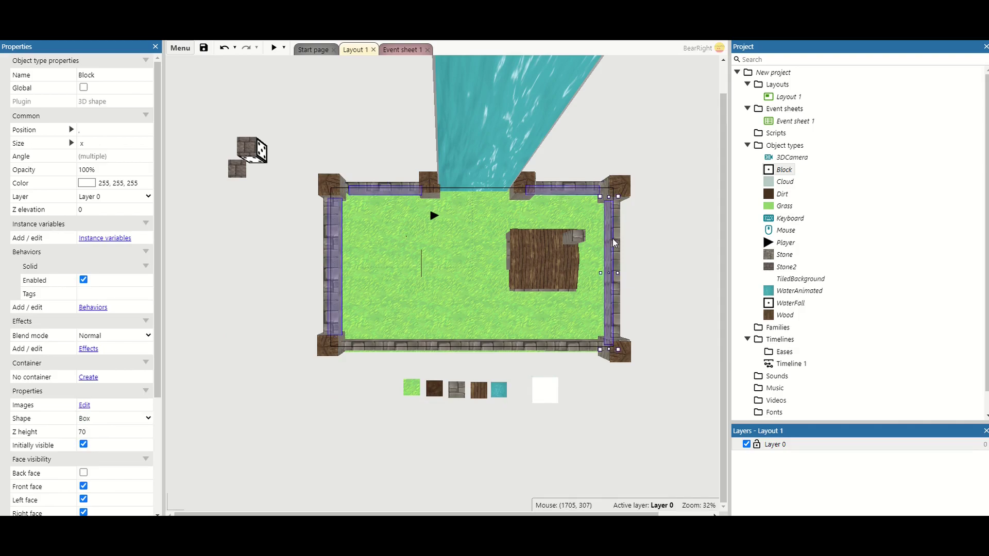
pyautogui.keyDown('shift'); pyautogui.click(464, 350); pyautogui.keyUp('shift')
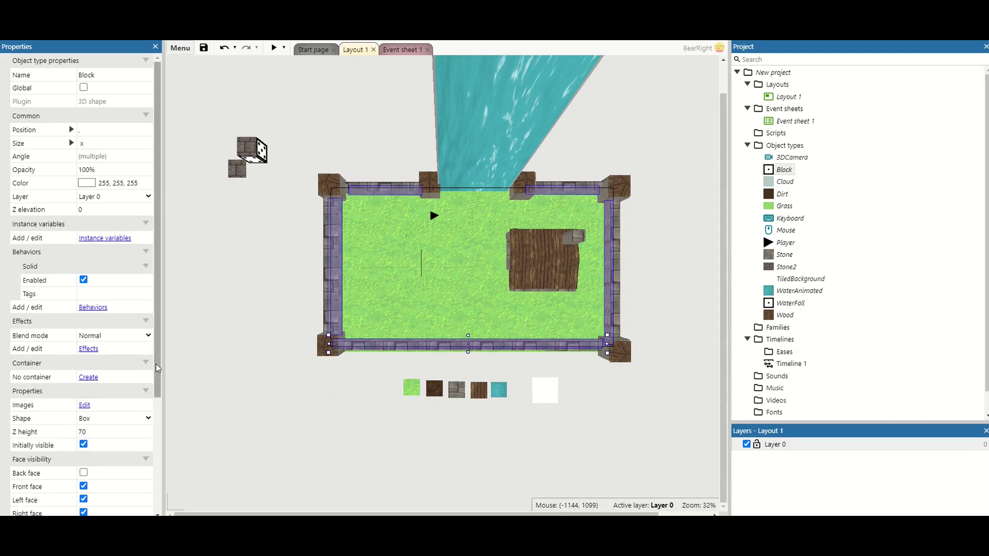
pyautogui.scroll(-3, 112, 364)
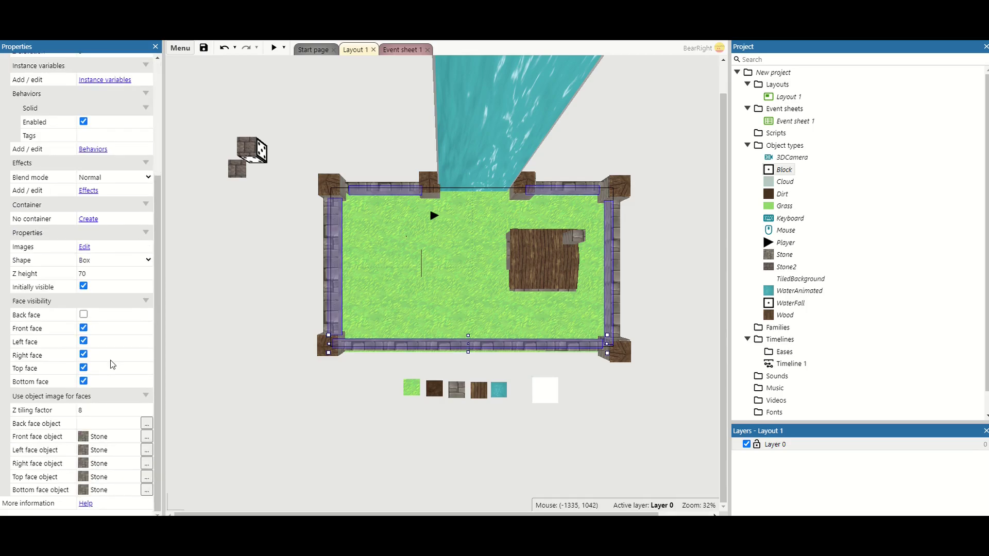
pyautogui.click(147, 437)
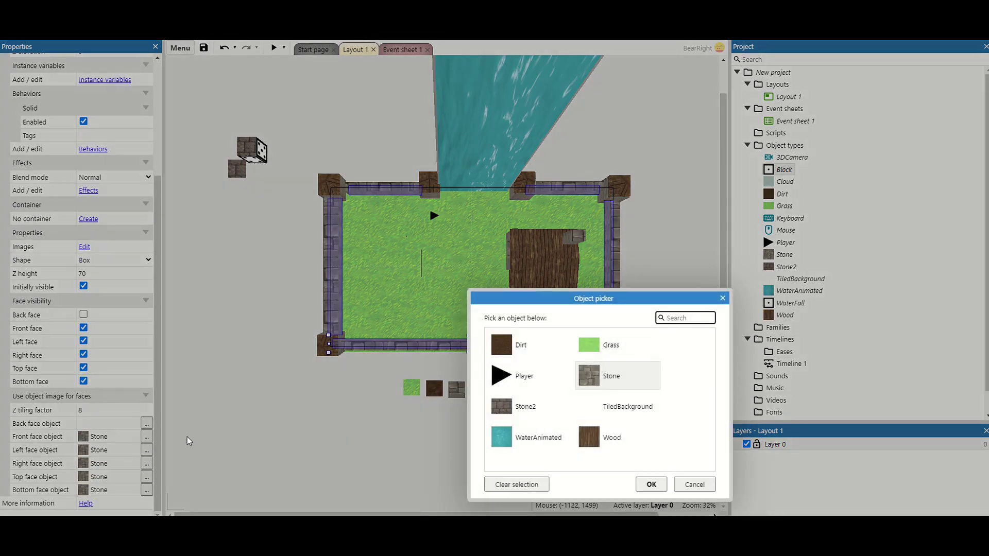
pyautogui.doubleClick(613, 435)
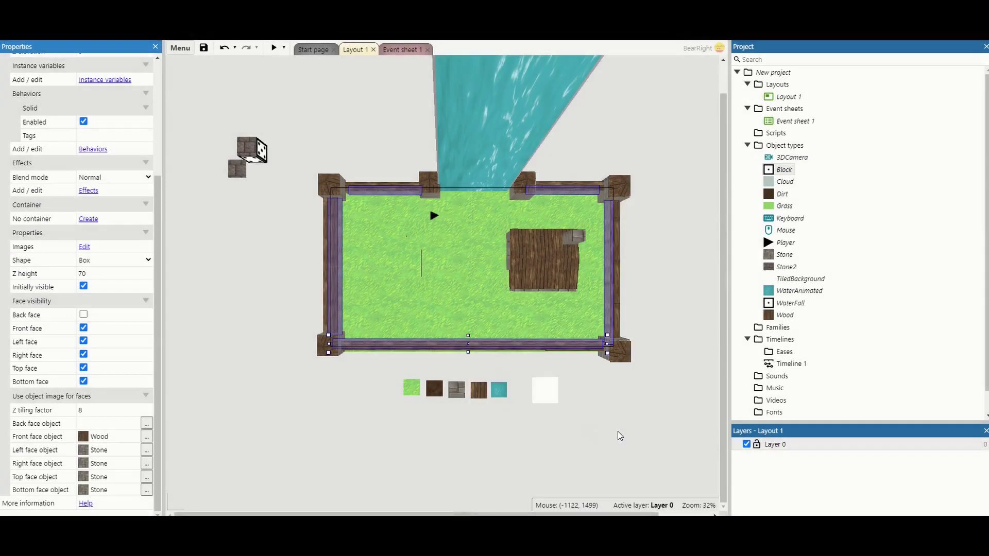
pyautogui.click(267, 301)
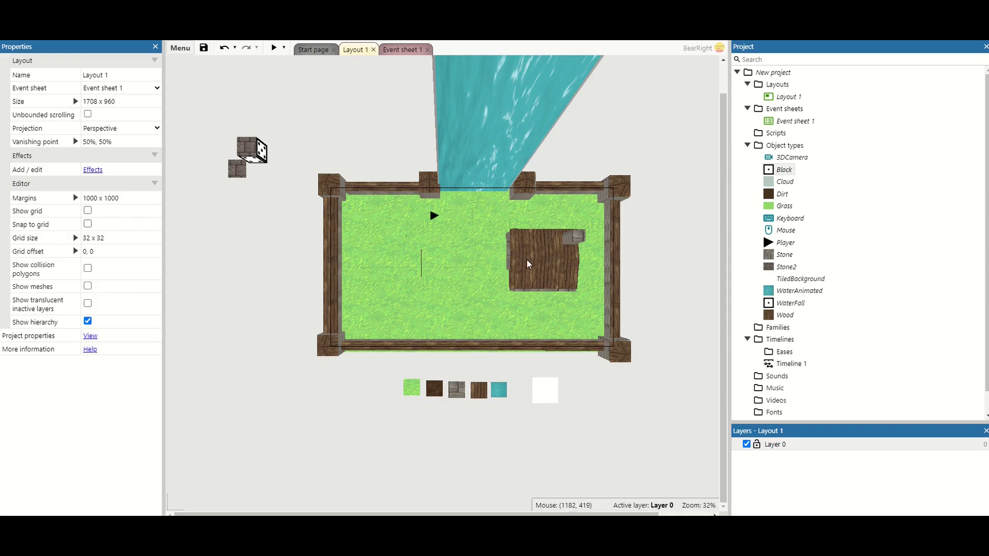
# Step: Add another Block instance to the layout over the level's west wall and set its size to 120 x 120
pyautogui.moveTo(784, 170); pyautogui.dragTo(359, 315)
pyautogui.click(106, 141)
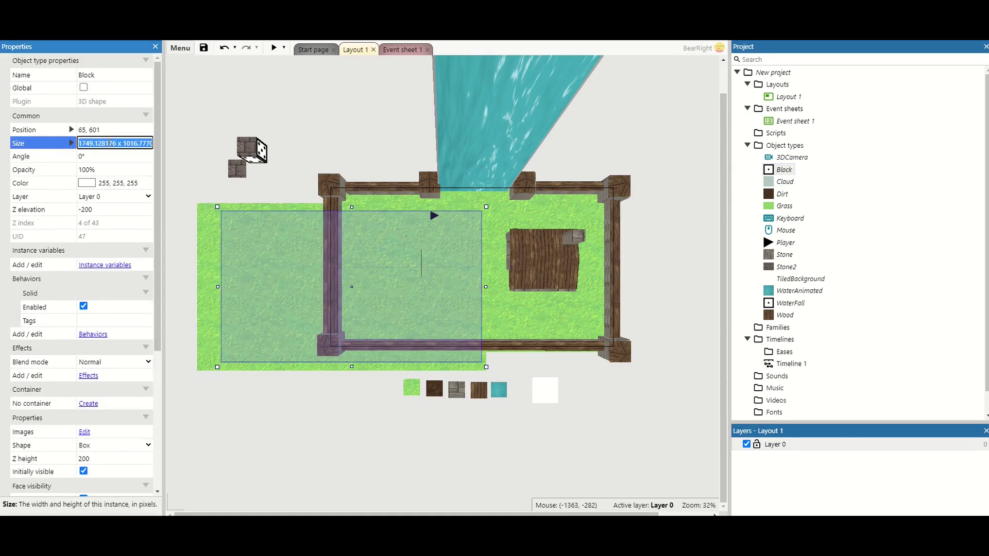
pyautogui.write('1')
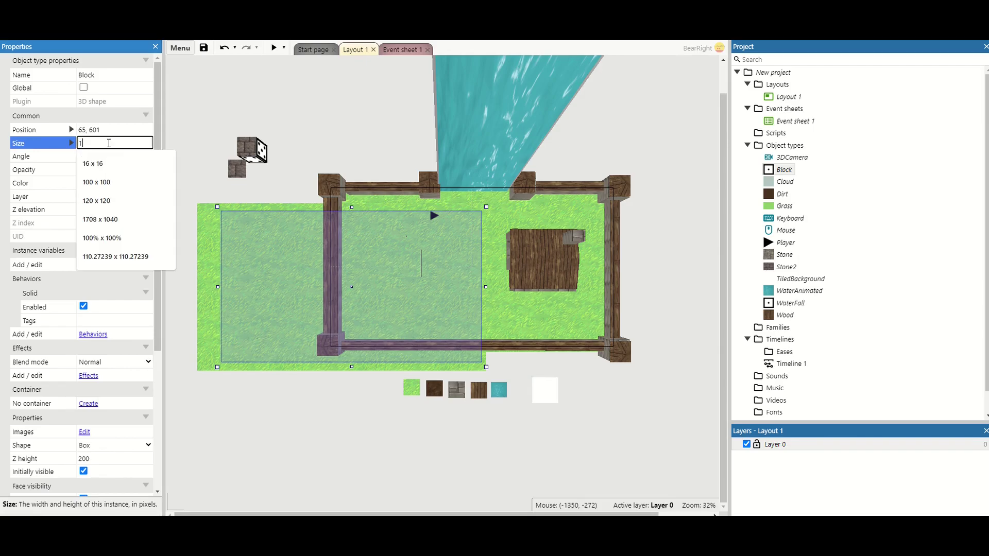
pyautogui.write('20 x ')
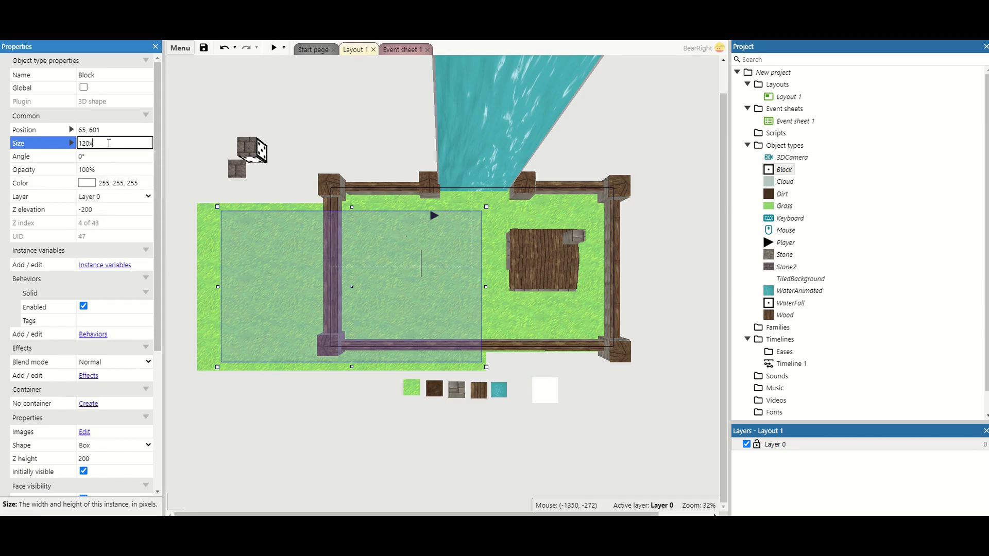
pyautogui.write('120')
pyautogui.press('Tab')
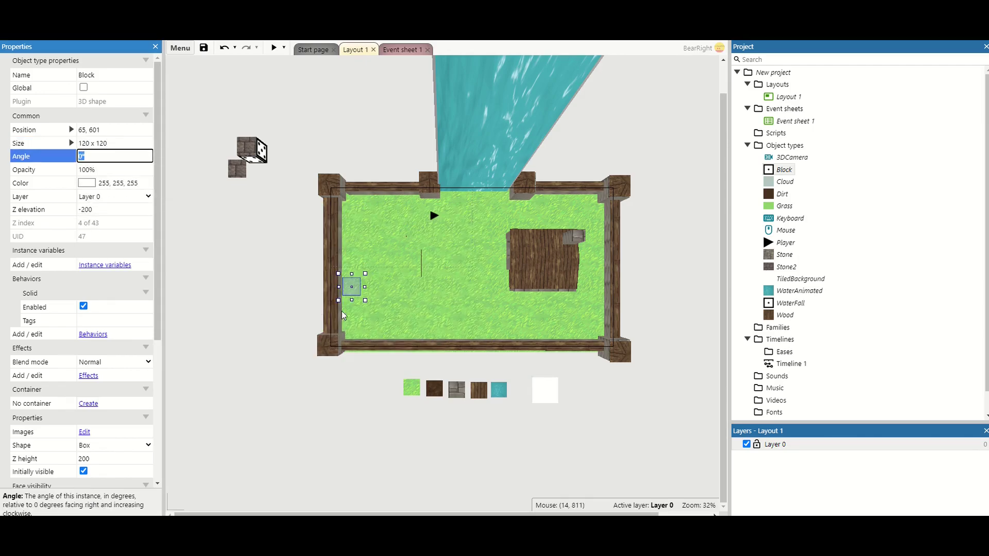
# Step: Move the new Block outside the west wall to -453, 341 and set its Z height to 120
pyautogui.moveTo(348, 289); pyautogui.dragTo(263, 256)
pyautogui.click(84, 459)
pyautogui.write('12')
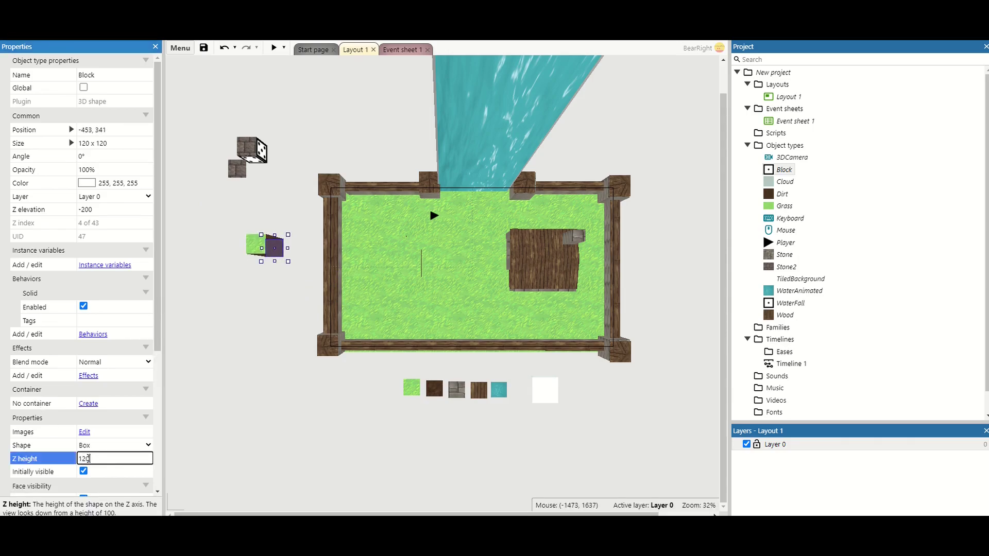
pyautogui.press('Tab')
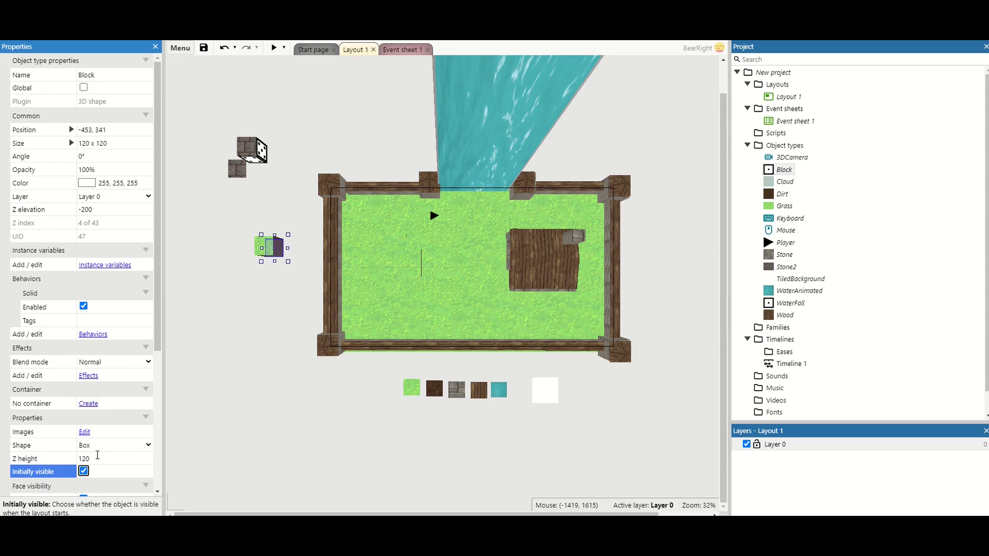
# Step: Change the new Block's shape to Prism and nudge it slightly toward the wall
pyautogui.scroll(-5, 98, 455)
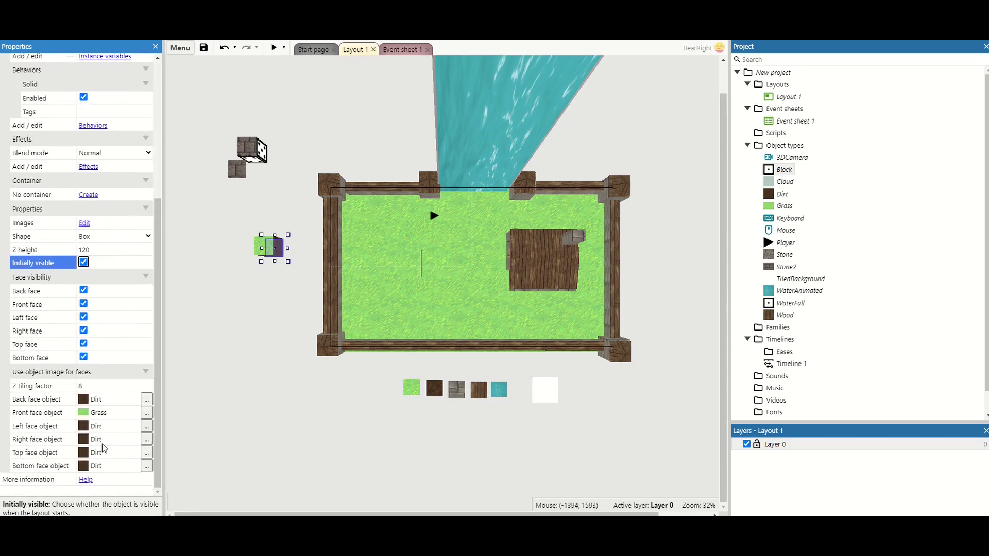
pyautogui.click(95, 237)
pyautogui.click(100, 255)
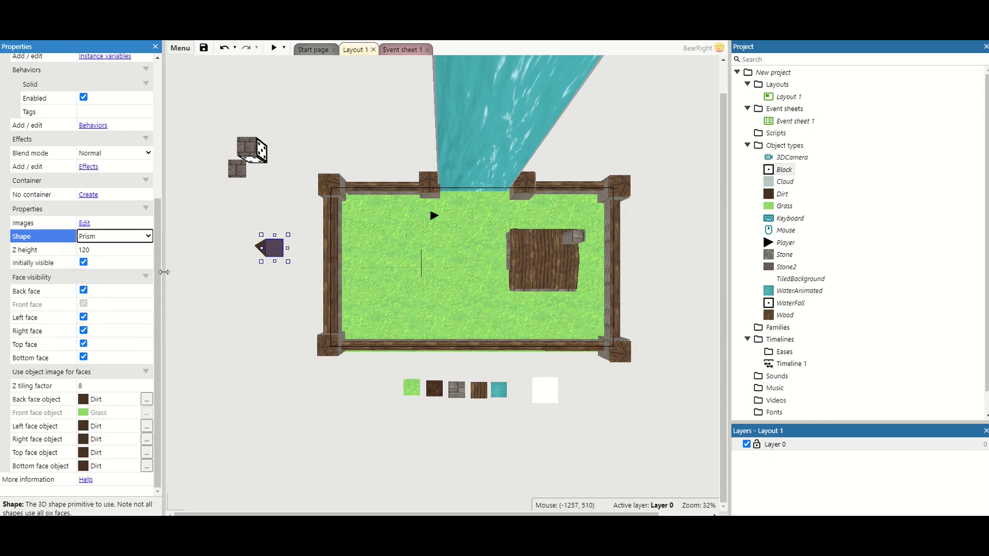
pyautogui.moveTo(275, 255)
pyautogui.mouseDown()
pyautogui.moveTo(322, 103)
pyautogui.moveTo(277, 107)
pyautogui.moveTo(282, 260)
pyautogui.mouseUp()
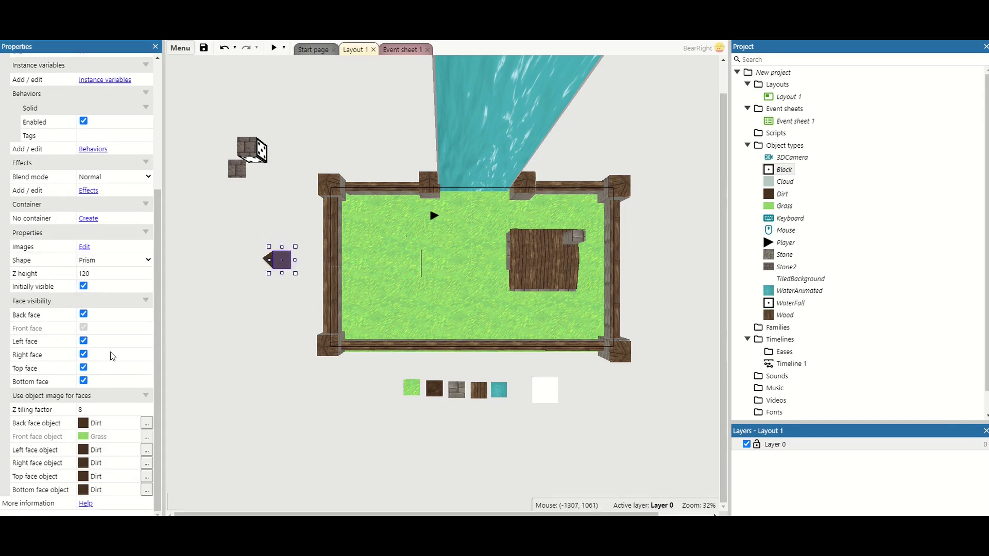
# Step: Change the Block's shape to Wedge and reposition it farther from the wall at -590, 341
pyautogui.click(124, 261)
pyautogui.click(128, 295)
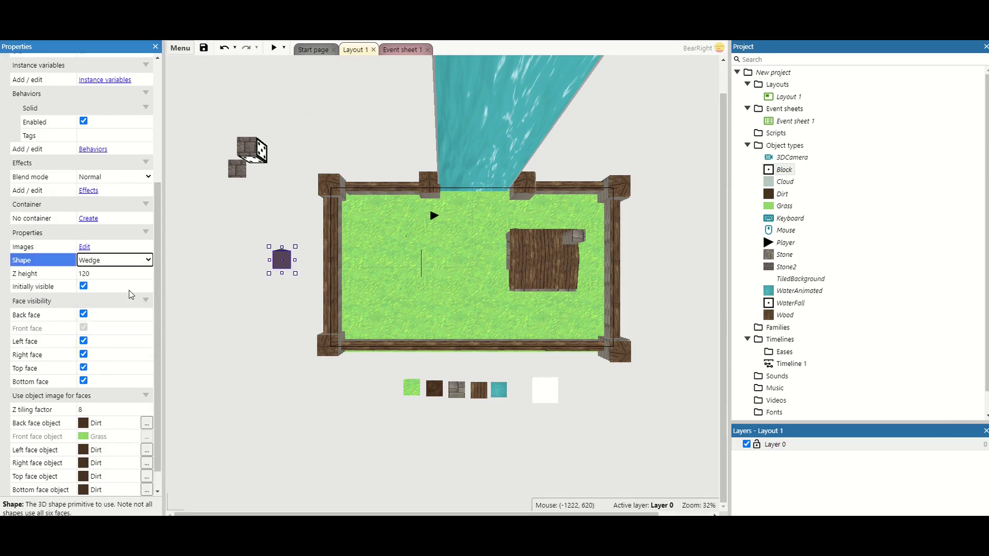
pyautogui.moveTo(284, 266); pyautogui.dragTo(282, 158)
pyautogui.hotkey('ctrl', 'z')
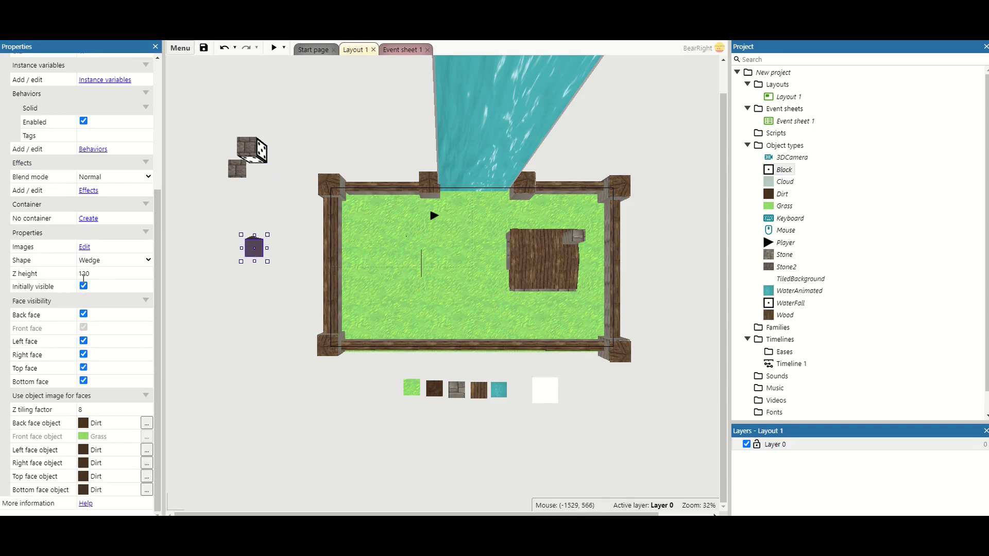
# Step: Change the Block's shape to Pyramid and compare it with the level's northwest corner post
pyautogui.click(98, 261)
pyautogui.click(114, 301)
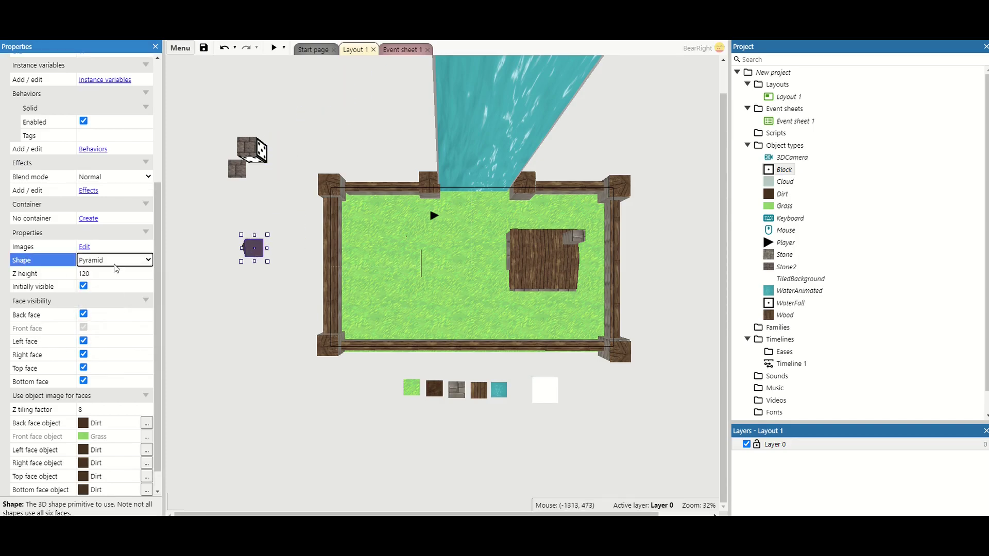
pyautogui.click(333, 187)
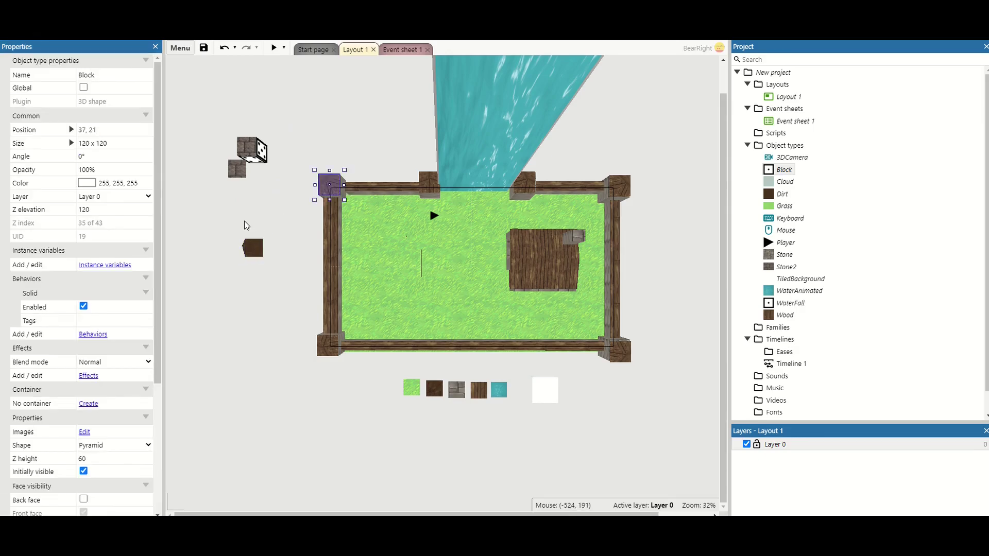
pyautogui.click(257, 246)
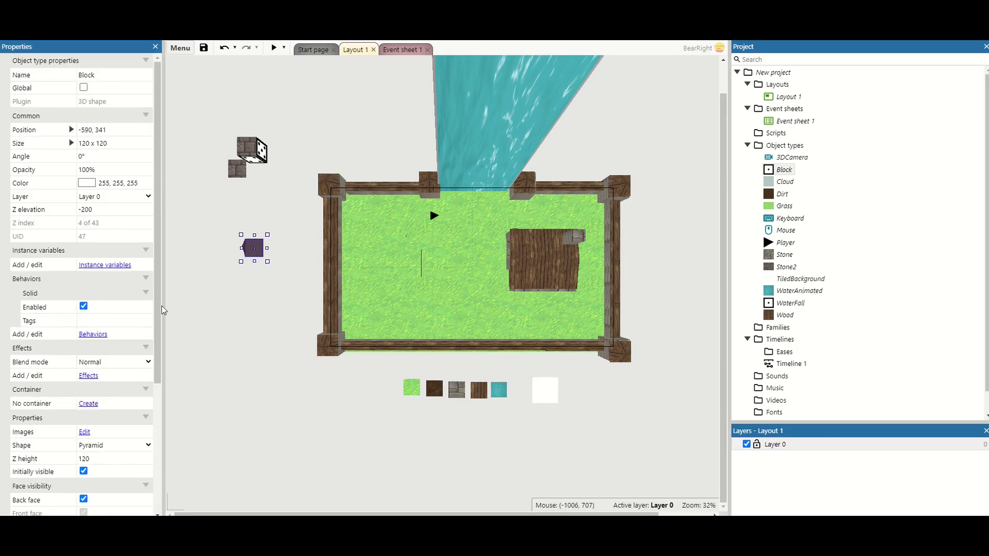
# Step: Try the Corner (out) and Corner (in) shapes on the Block outside the west wall
pyautogui.click(134, 452)
pyautogui.click(116, 491)
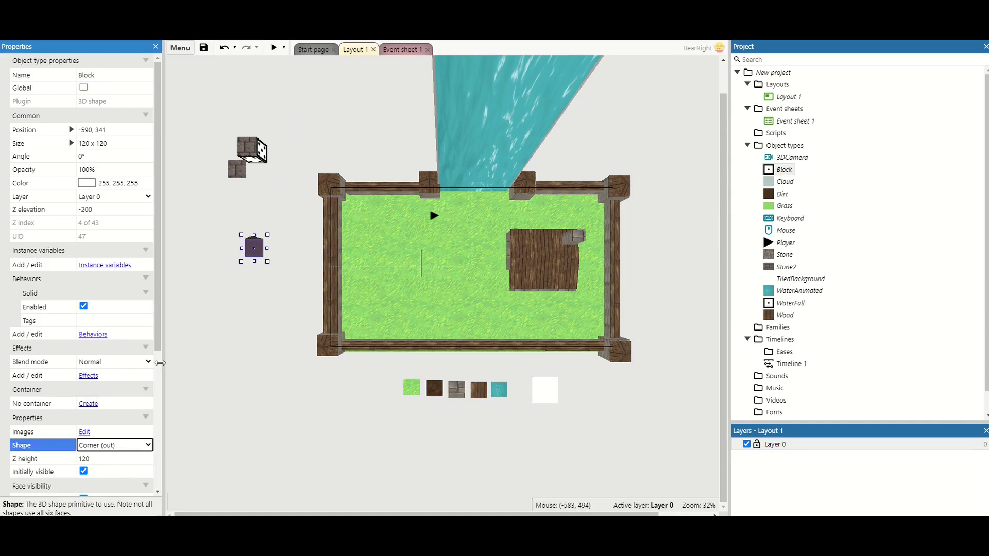
pyautogui.click(137, 446)
pyautogui.click(140, 504)
# Step: Change the Block's shape to Wedge and set its Z height to 500
pyautogui.click(141, 451)
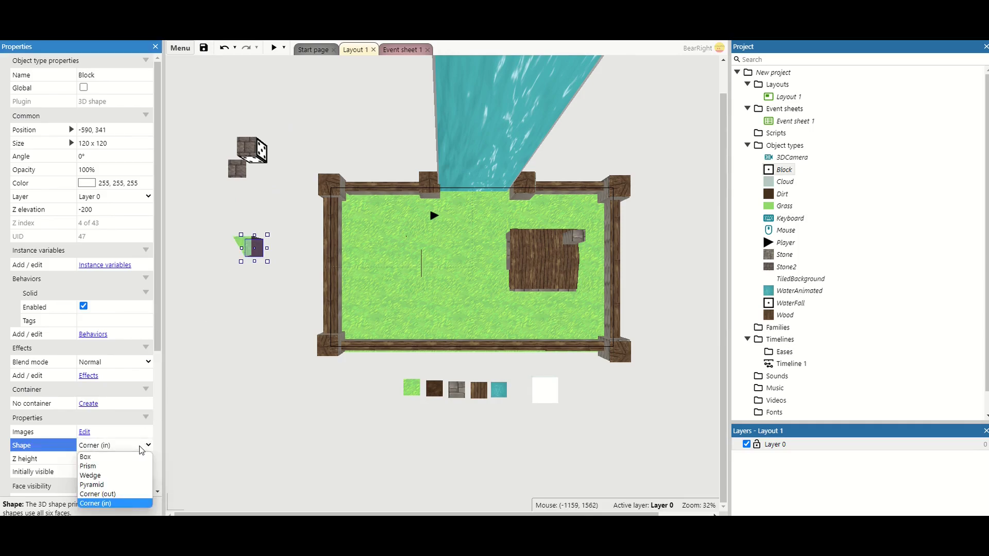
pyautogui.click(131, 474)
pyautogui.click(102, 459)
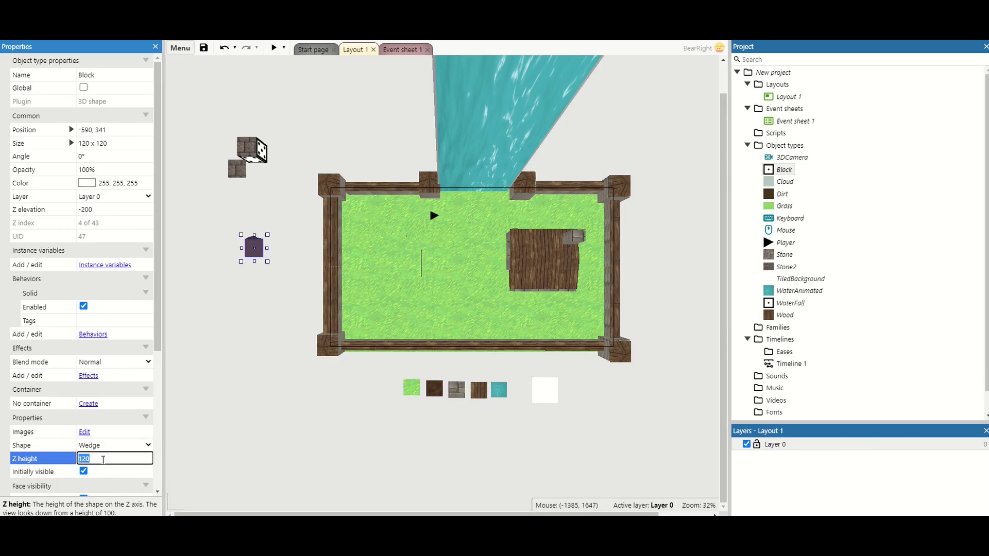
pyautogui.write('500')
pyautogui.press('Tab')
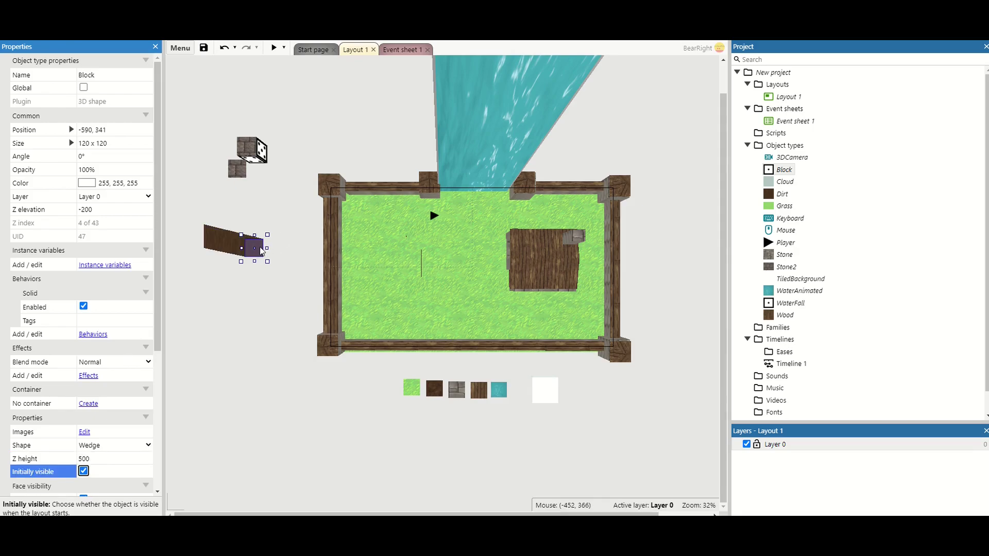
# Step: Move the wedge Block north of the level, set its Z elevation to 0, and place it at 188, -181
pyautogui.moveTo(261, 250); pyautogui.dragTo(402, 144)
pyautogui.click(360, 144)
pyautogui.click(391, 146)
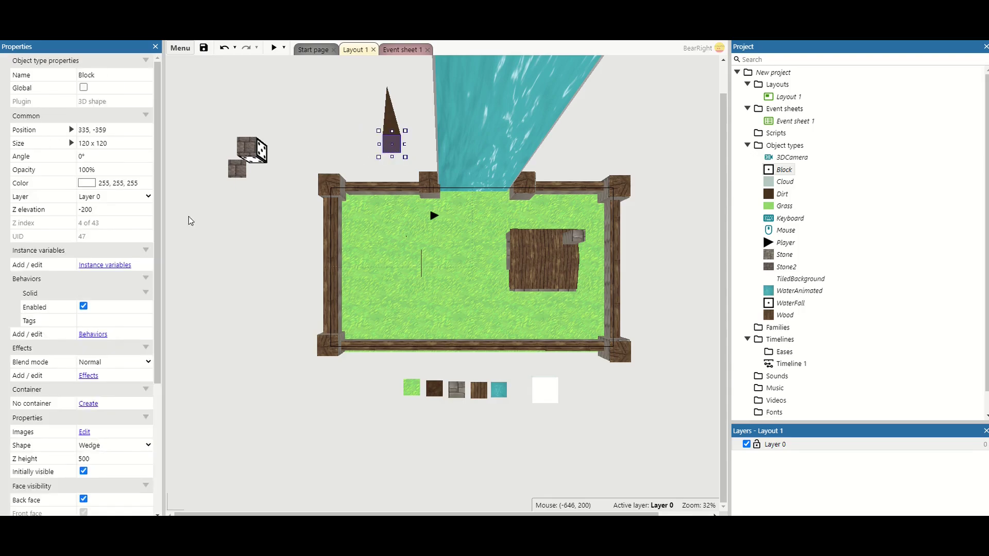
pyautogui.click(106, 209)
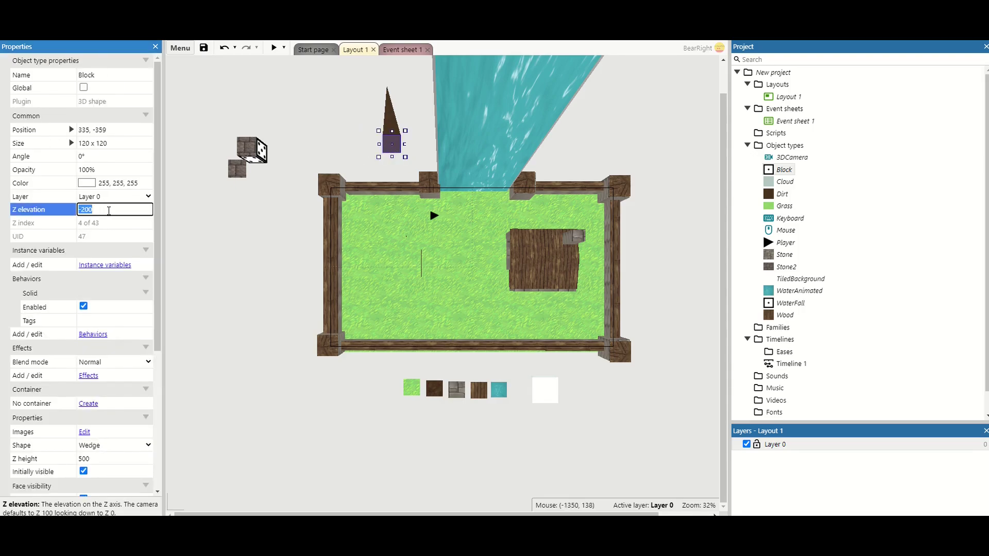
pyautogui.write('0')
pyautogui.press('Tab')
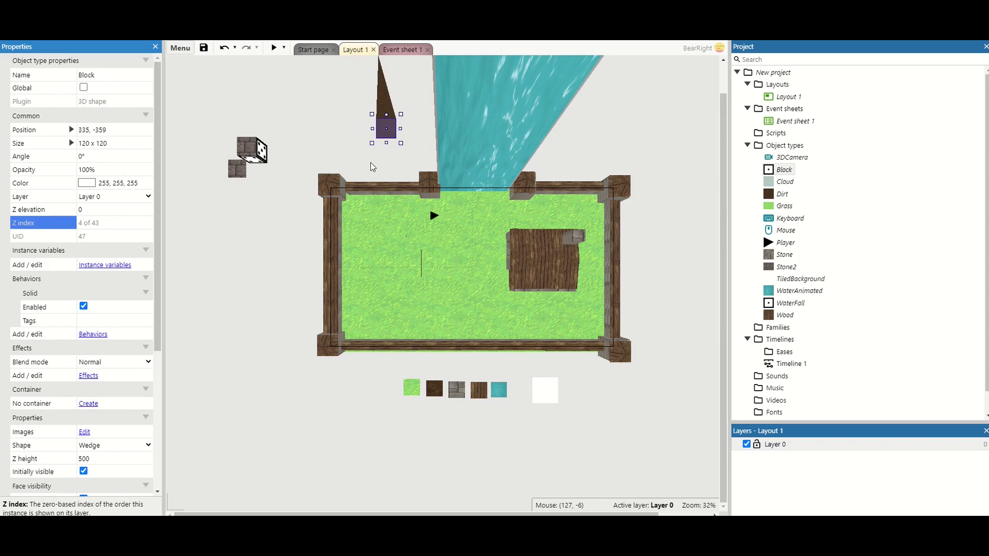
pyautogui.moveTo(393, 133); pyautogui.dragTo(369, 162)
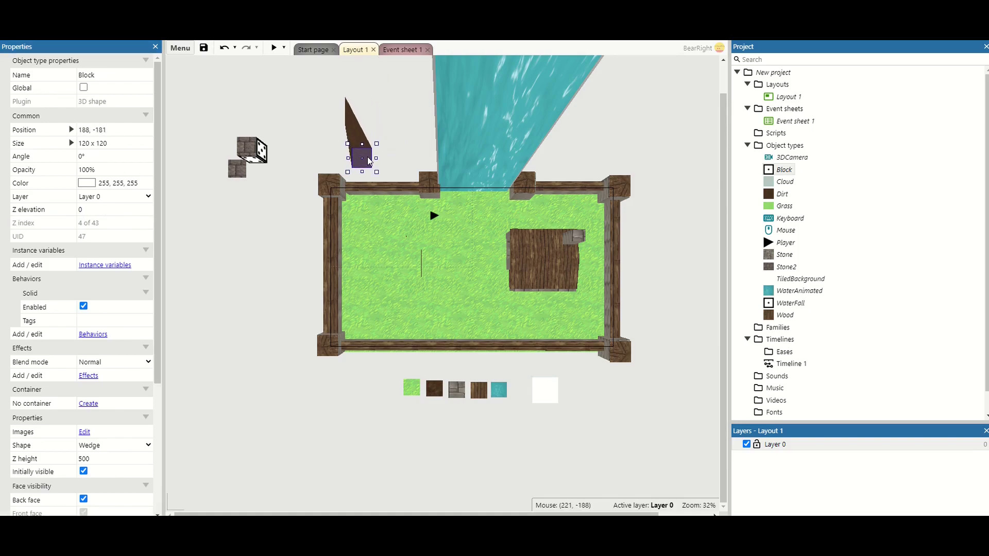
# Step: Delete the wooden roof from the northwest corner post and select the stone Block beneath it to check its properties
pyautogui.click(327, 189)
pyautogui.press('Escape')
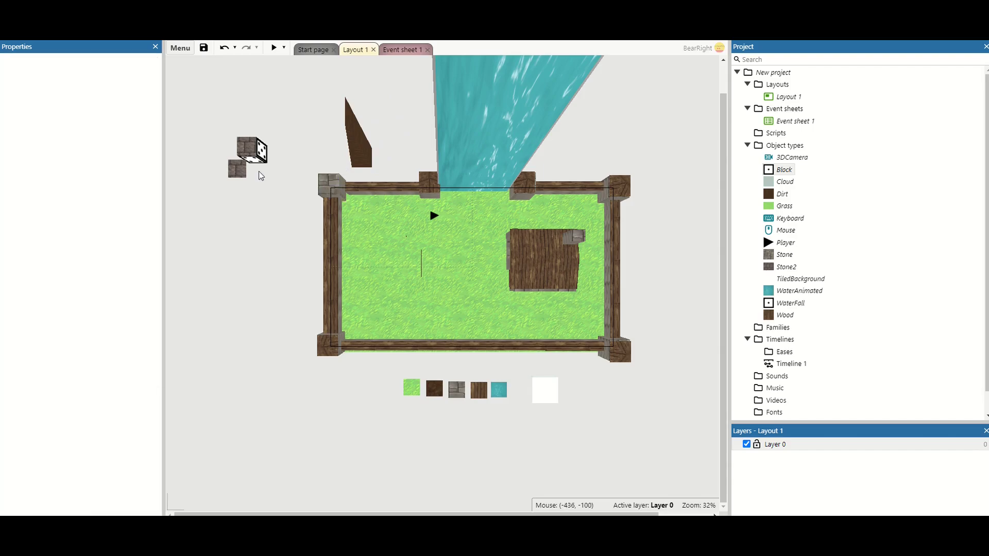
pyautogui.click(337, 195)
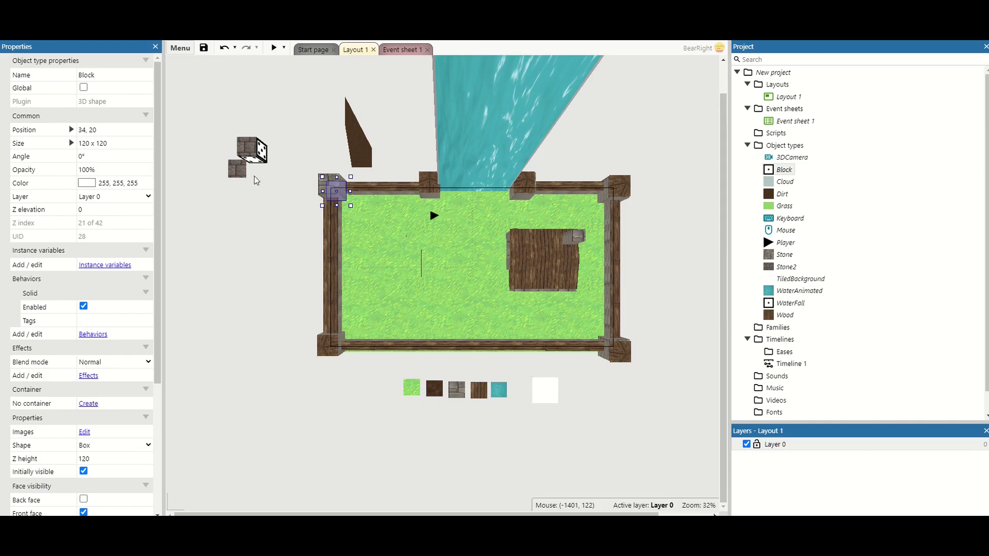
# Step: Set the wedge Block's Z elevation to 120 and place it on top of the northwest corner post
pyautogui.click(365, 162)
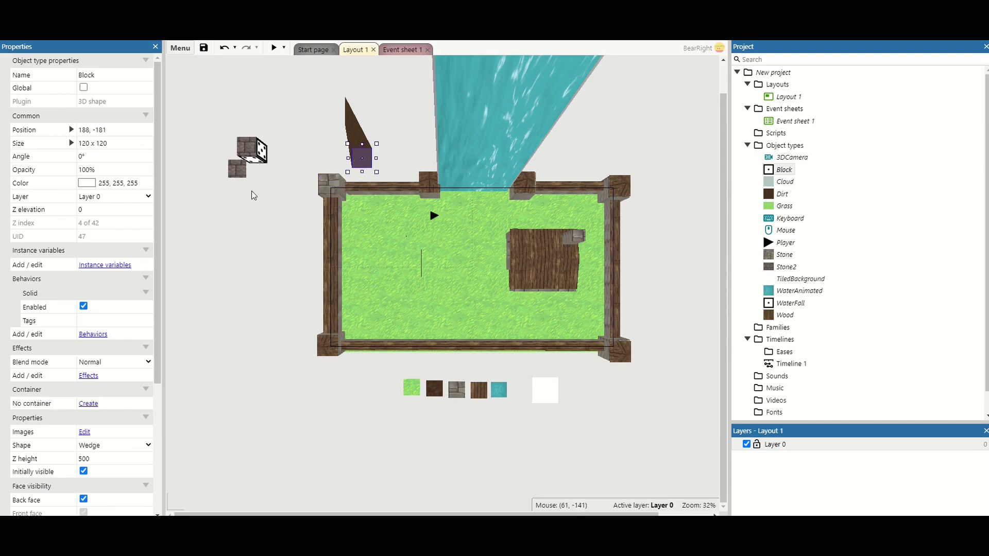
pyautogui.click(116, 209)
pyautogui.write('120')
pyautogui.press('Tab')
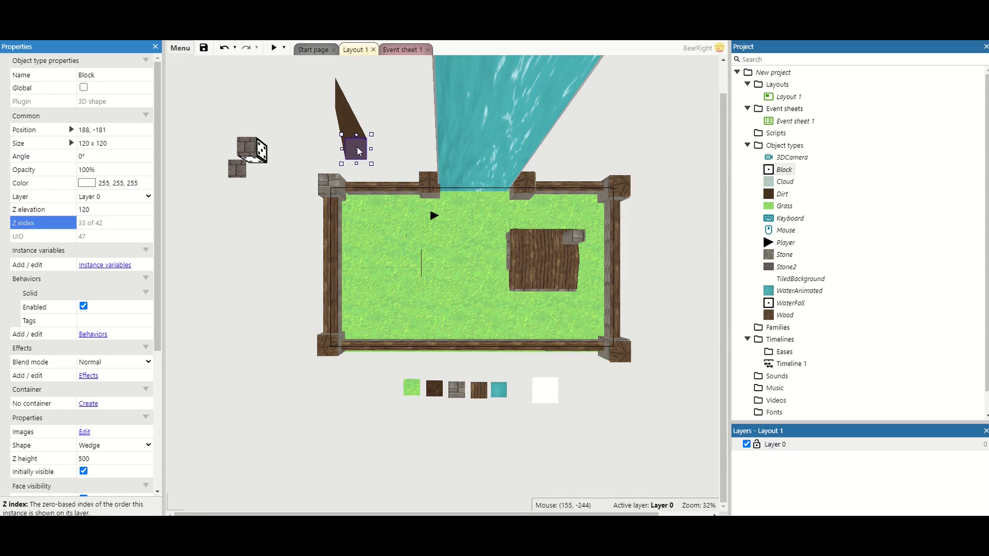
pyautogui.moveTo(358, 151); pyautogui.dragTo(330, 181)
pyautogui.click(383, 158)
# Step: Preview the layout and walk toward the tall wedge on the corner post to view it from the ground
pyautogui.click(273, 48)
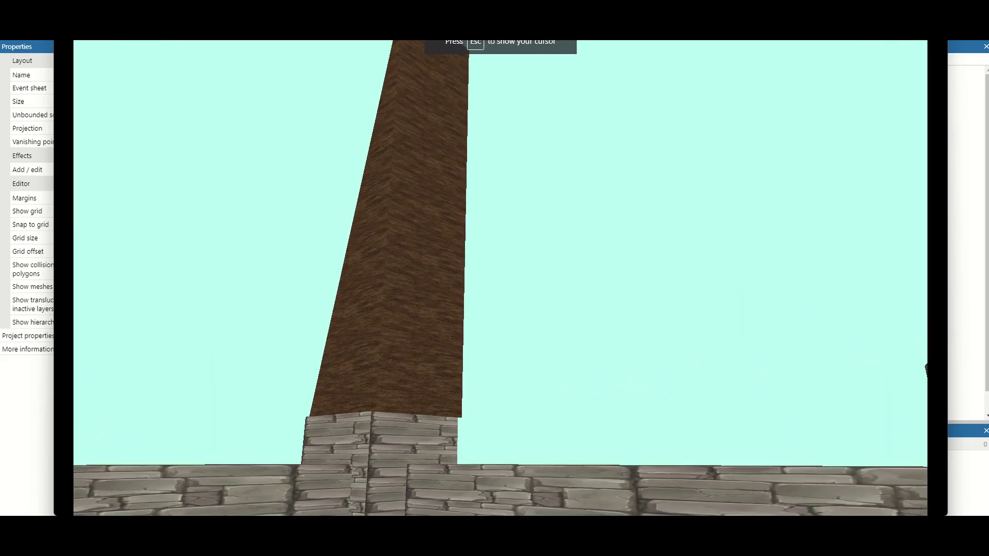
pyautogui.press('w')
pyautogui.press('space')
pyautogui.press('a')
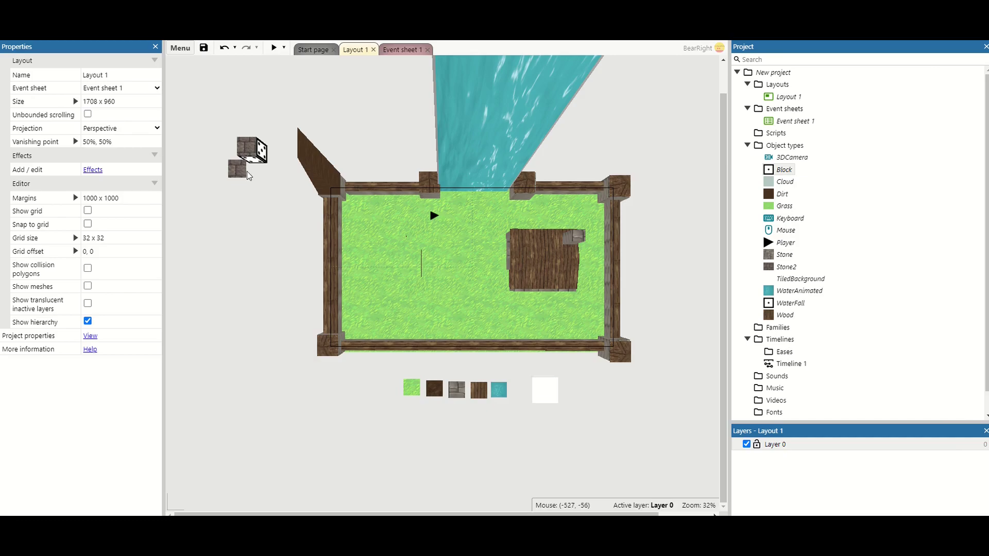
# Step: Select the dice-textured Block and review the block collision, gravity and jumping events in Event sheet 1
pyautogui.click(258, 163)
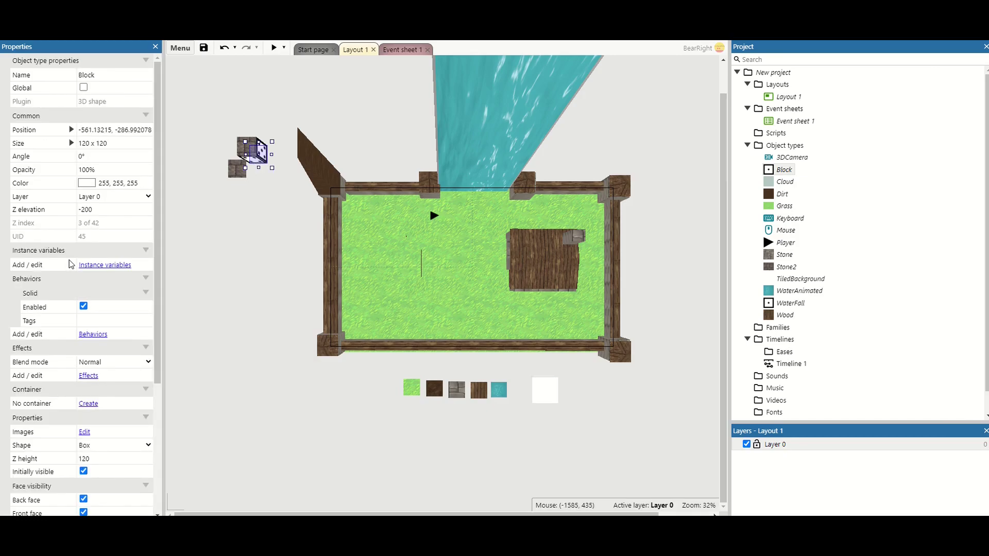
pyautogui.click(421, 50)
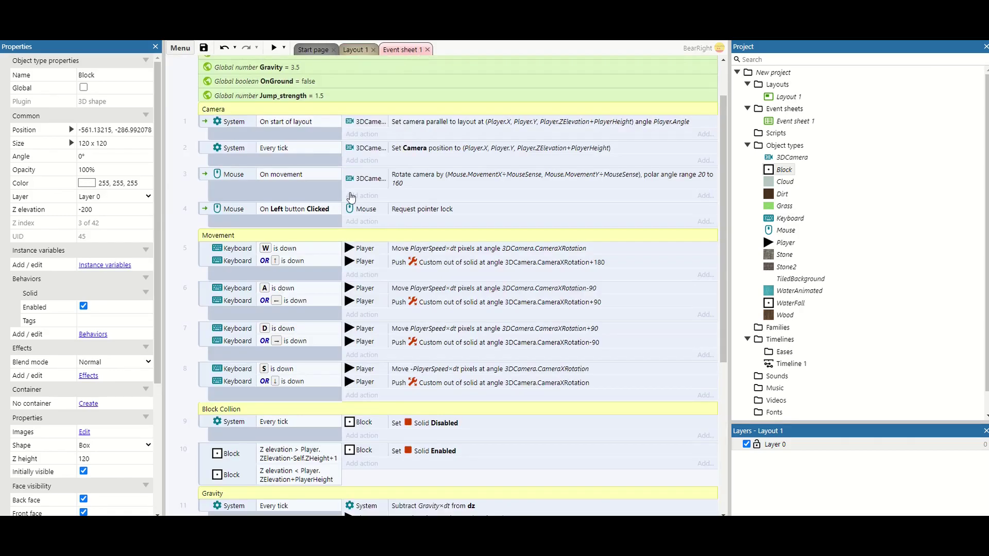
pyautogui.scroll(-5, 350, 198)
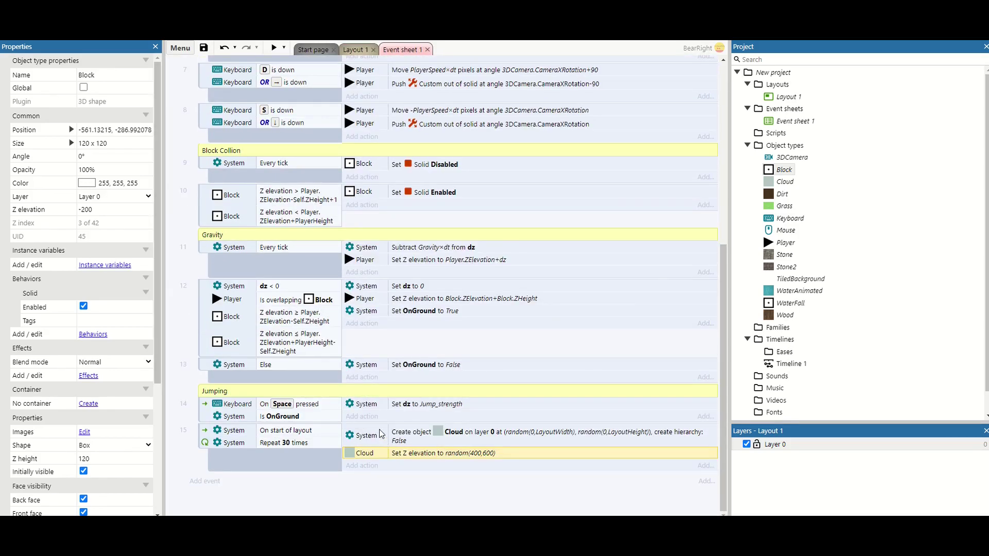
pyautogui.click(355, 49)
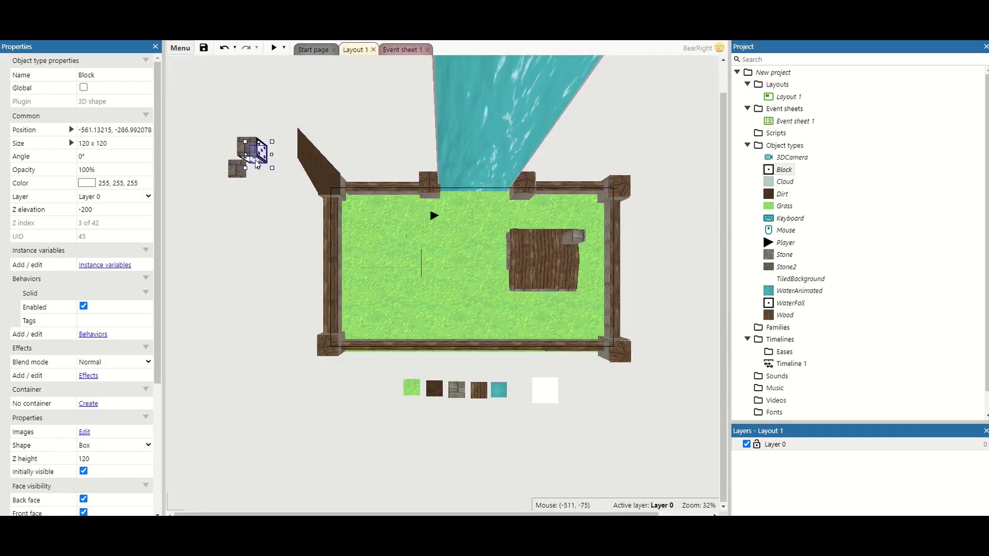
# Step: Move the dice-textured Block beside the west wall and hide only its right face, keeping the front face visible
pyautogui.moveTo(261, 173); pyautogui.dragTo(271, 300)
pyautogui.scroll(-5, 83, 353)
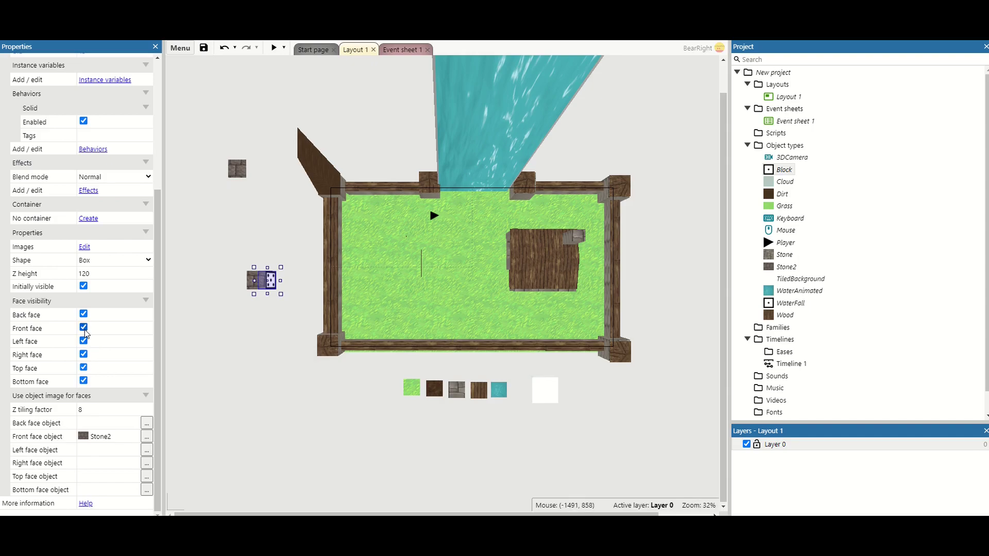
pyautogui.click(83, 328)
pyautogui.moveTo(276, 283); pyautogui.dragTo(291, 268)
pyautogui.click(83, 355)
pyautogui.click(83, 327)
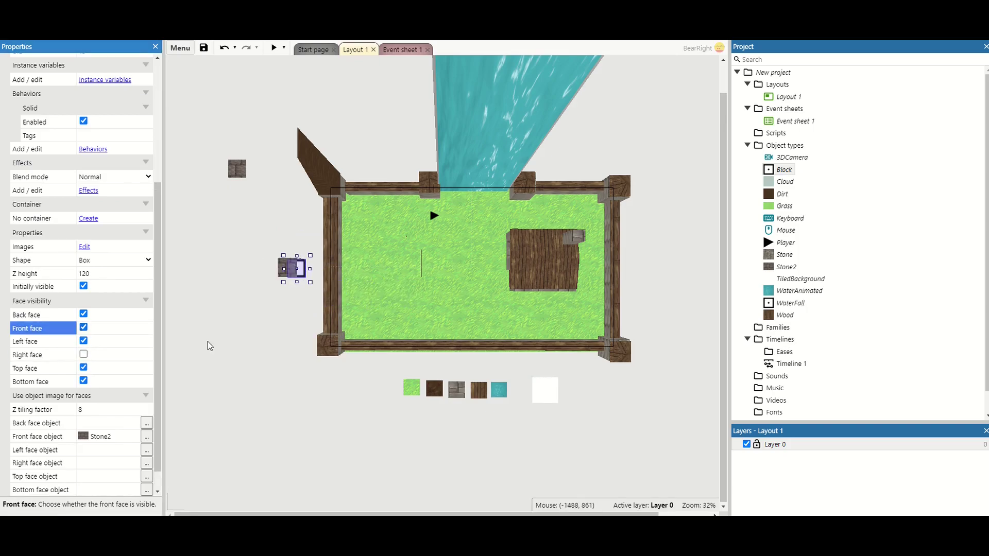
# Step: Move the dice-textured Block onto the grass at 353, 227 and set its Z elevation to 0
pyautogui.moveTo(297, 269); pyautogui.dragTo(395, 231)
pyautogui.scroll(5, 85, 304)
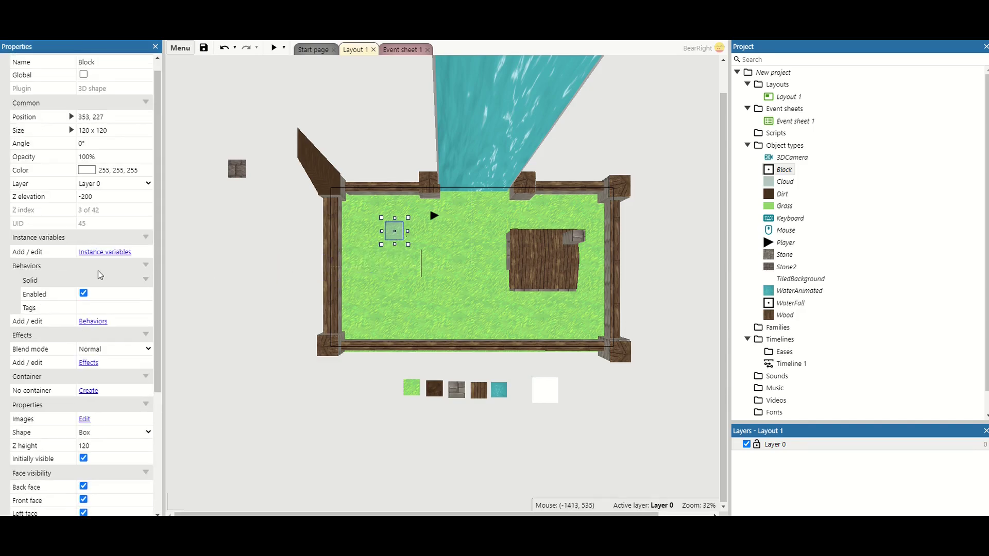
pyautogui.click(99, 209)
pyautogui.write('0')
pyautogui.press('Tab')
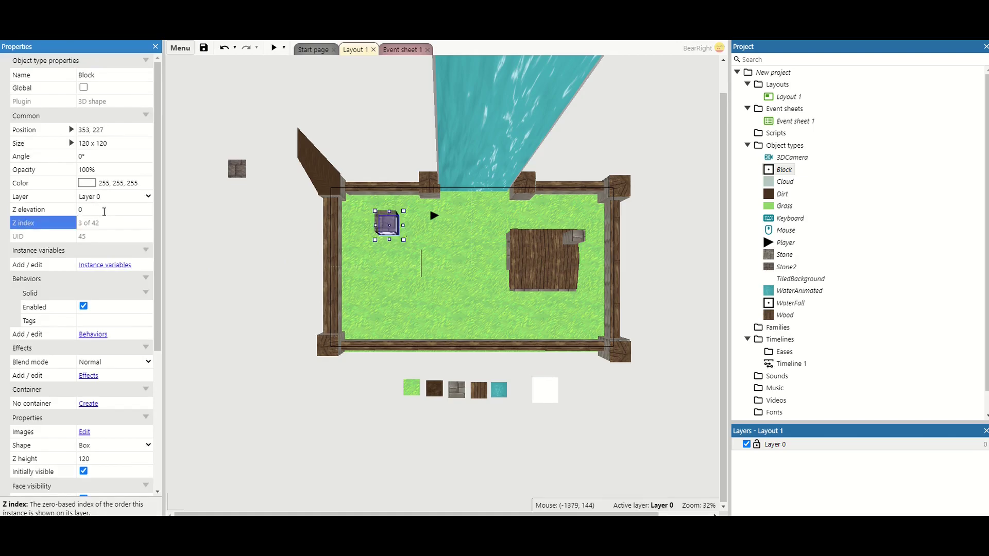
# Step: Preview the layout and walk around and into the open-sided dice Block, examining its inner faces and the nearby platforms and walls
pyautogui.click(274, 47)
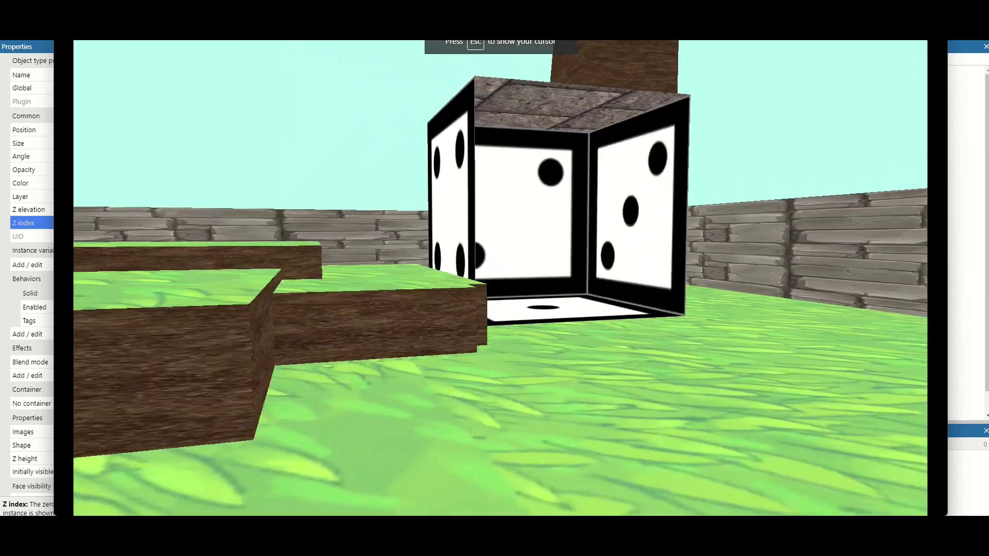
pyautogui.press('d')
pyautogui.press('d')
pyautogui.press('w')
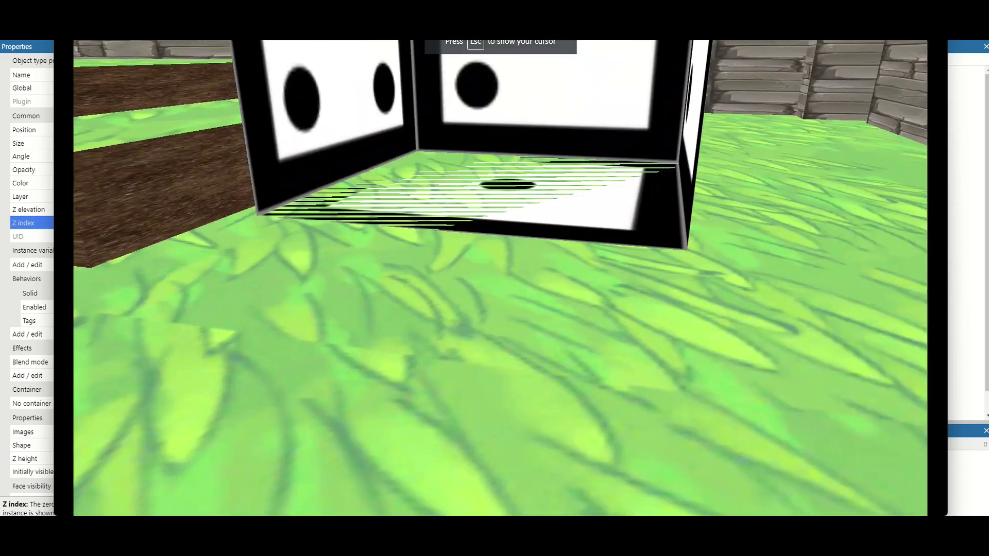
pyautogui.press('s')
pyautogui.press('a')
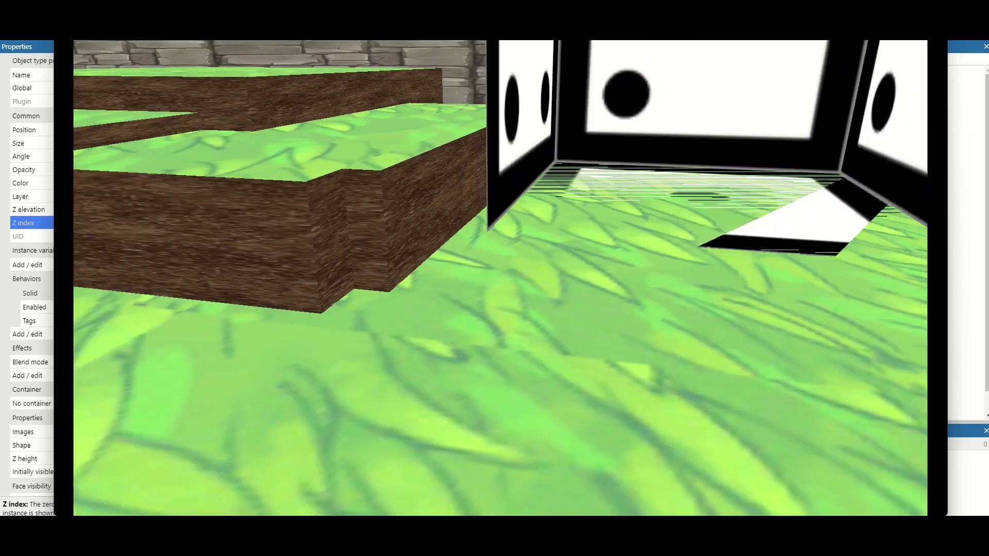
pyautogui.press('d')
pyautogui.press('w')
pyautogui.press('a')
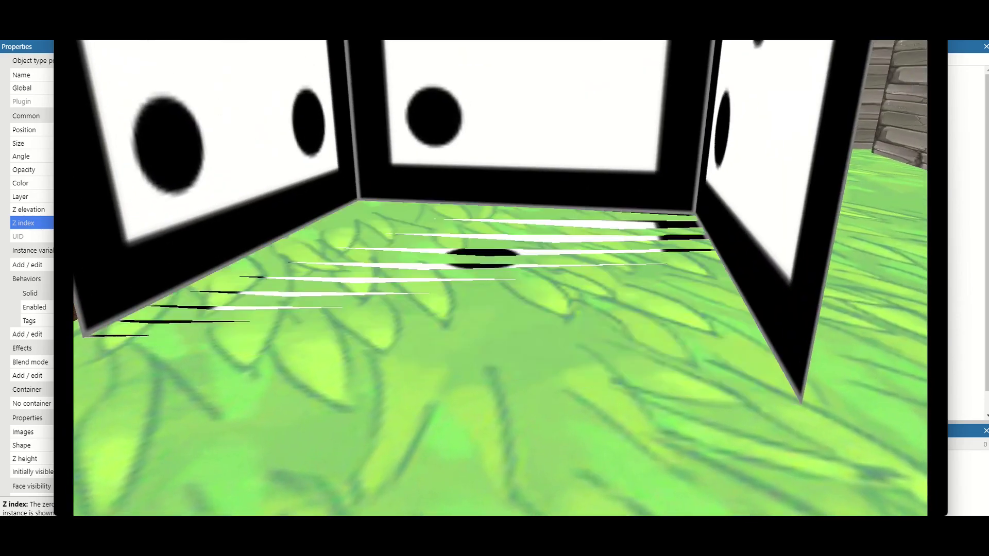
pyautogui.press('s')
pyautogui.press('w')
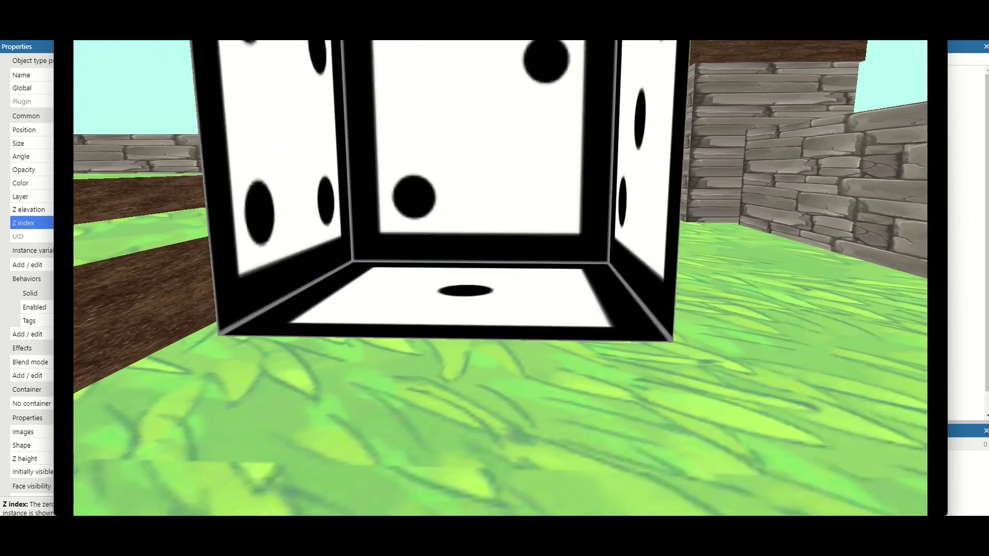
pyautogui.press('s')
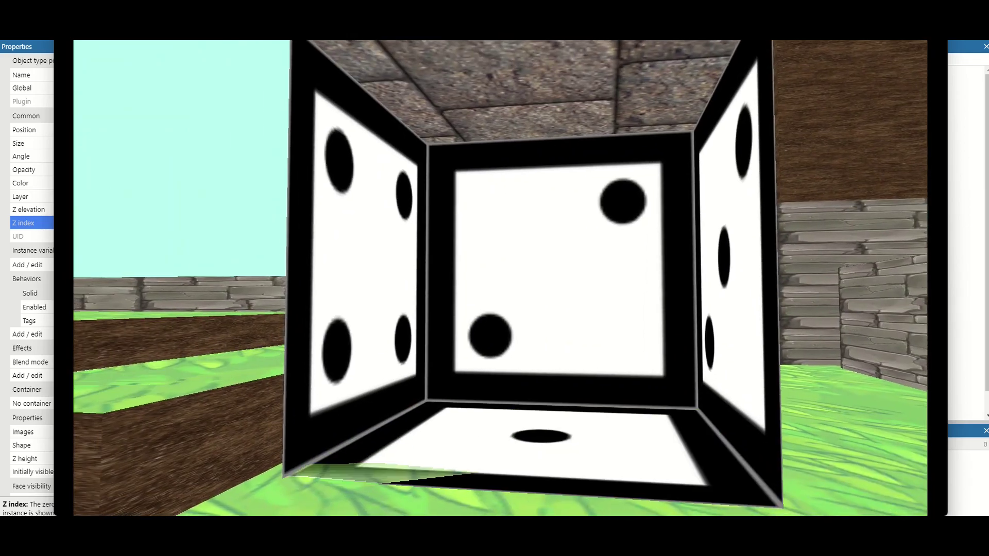
pyautogui.press('w')
pyautogui.press('s')
pyautogui.press('d')
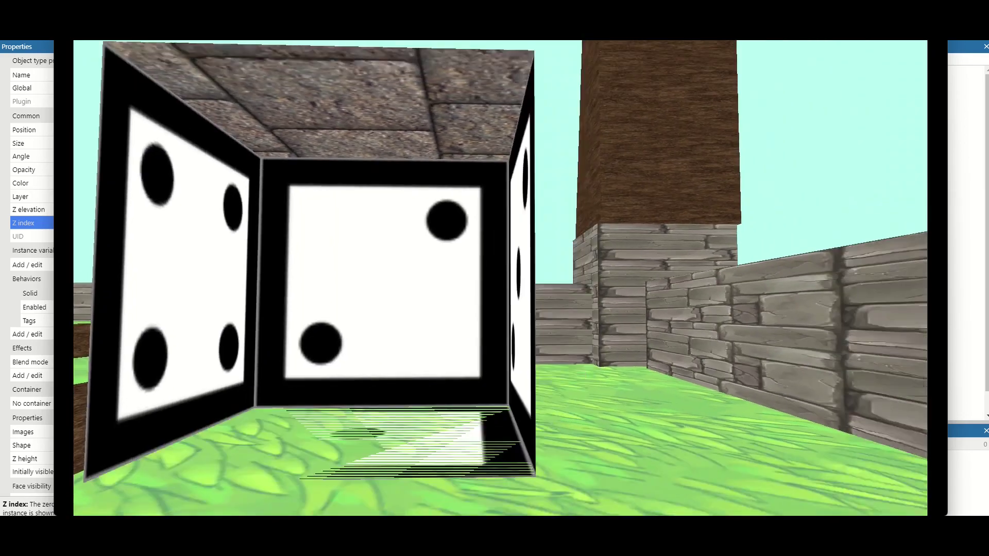
pyautogui.press('w')
pyautogui.press('s')
pyautogui.press('w')
pyautogui.press('s')
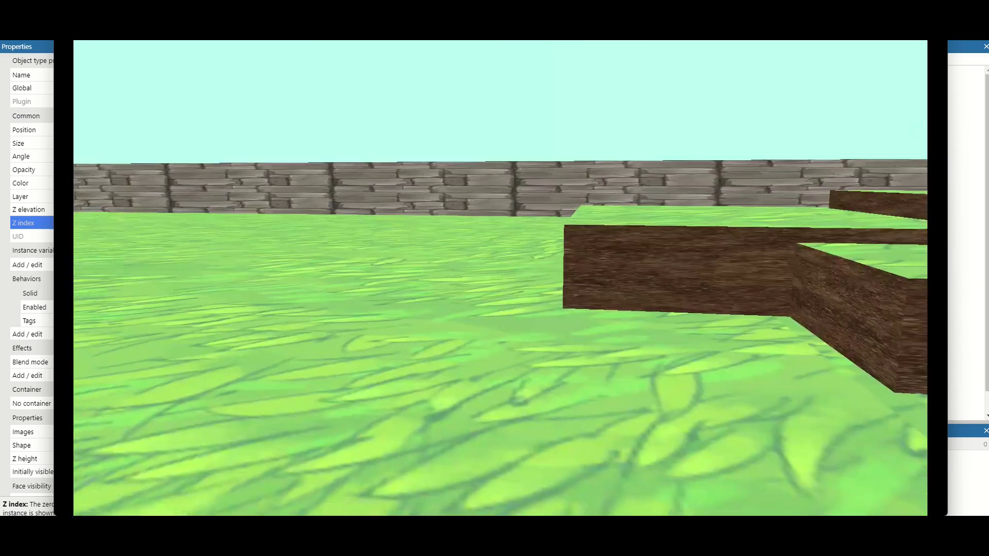
pyautogui.press('w')
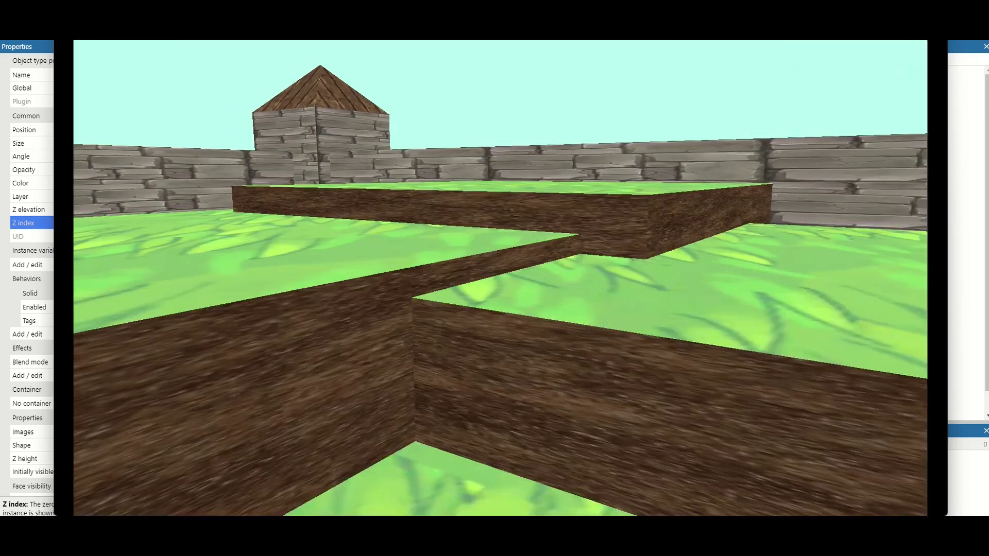
pyautogui.press('w')
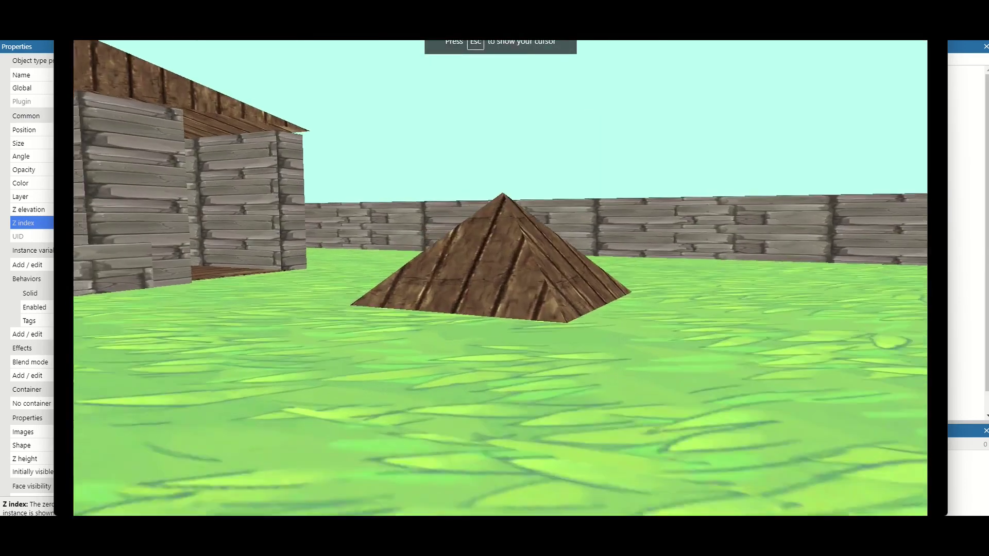
# Step: Walk up to and around the wooden pyramid on the grass in the preview, examining its sloped faces and the player's collision
pyautogui.press('w')
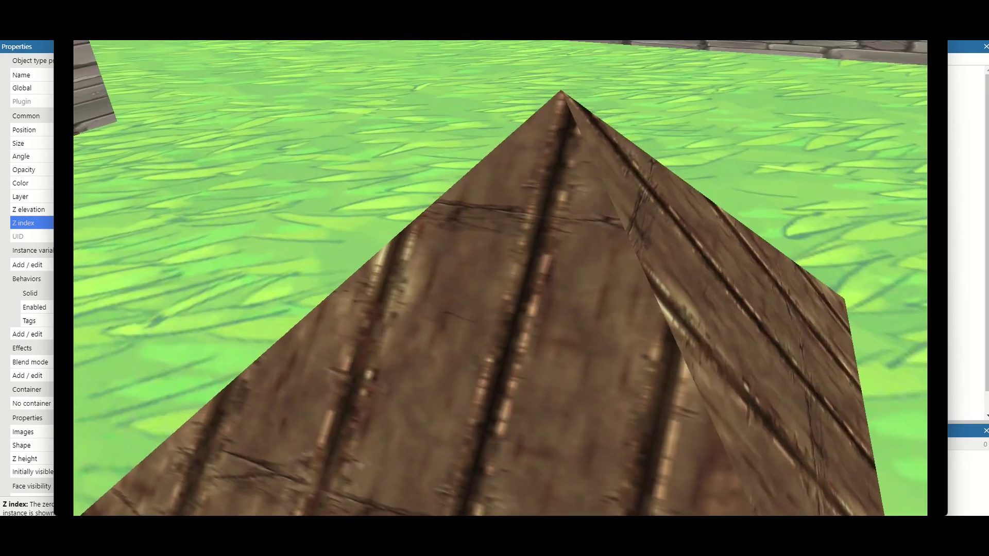
pyautogui.press('a')
pyautogui.press('a')
pyautogui.press('w')
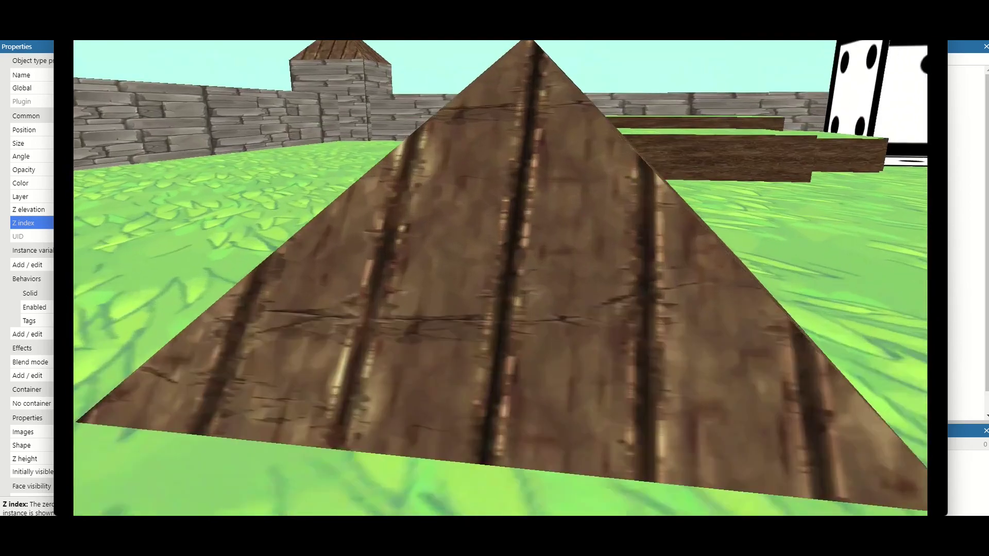
pyautogui.press('a')
pyautogui.press('w')
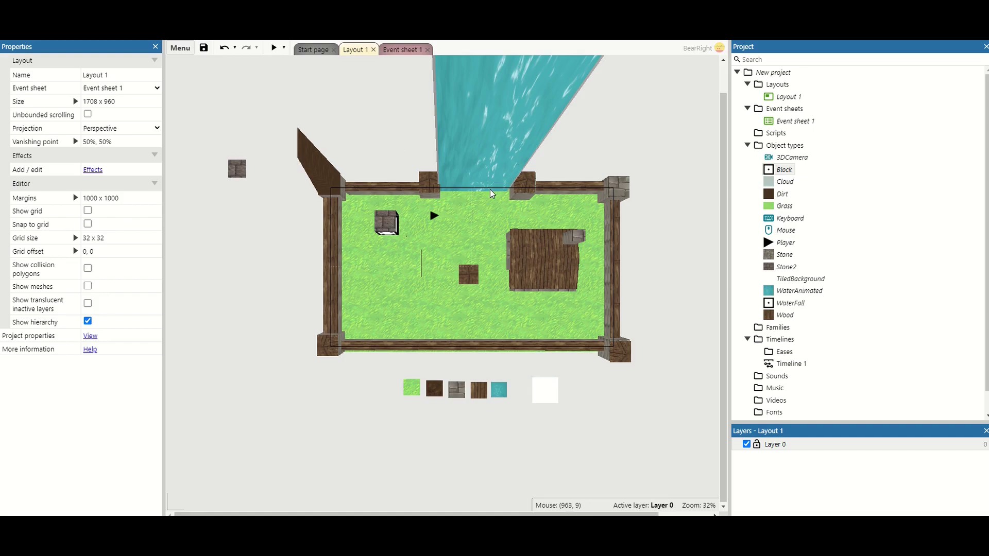
# Step: Select the WaterFall shape at the gap in the north wall and examine its front, right, top and bottom face images
pyautogui.click(466, 193)
pyautogui.click(446, 195)
pyautogui.click(447, 198)
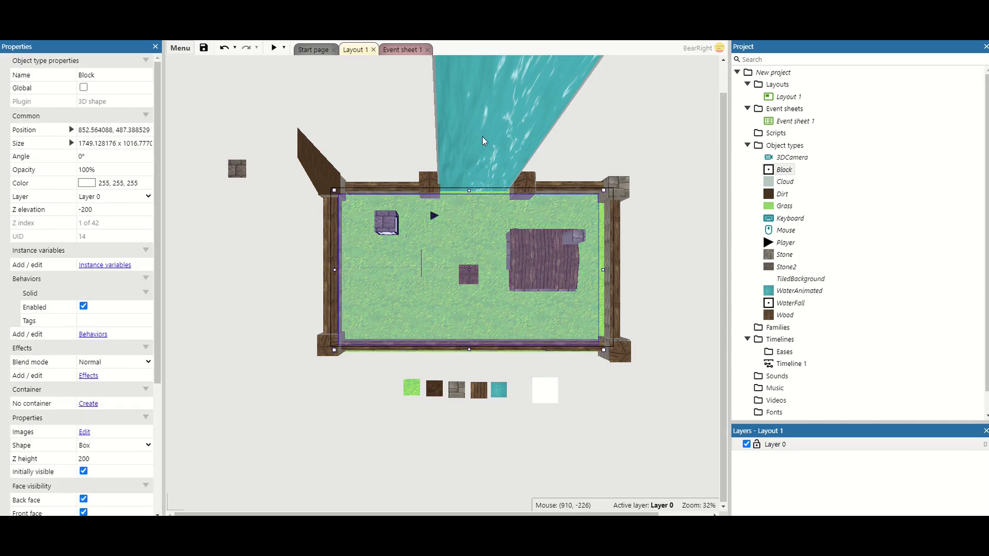
pyautogui.click(408, 136)
pyautogui.moveTo(405, 122); pyautogui.dragTo(550, 226)
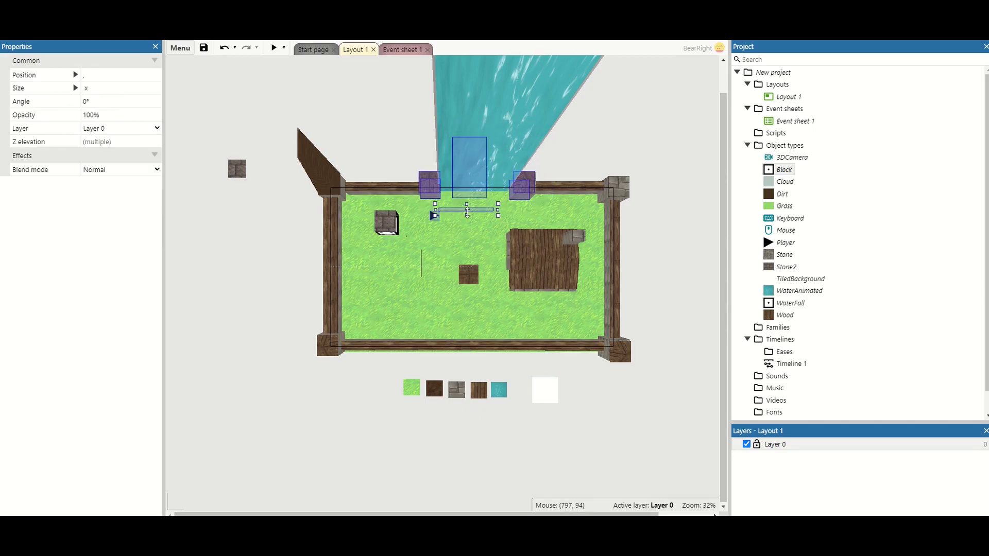
pyautogui.click(461, 211)
pyautogui.moveTo(427, 145); pyautogui.dragTo(515, 221)
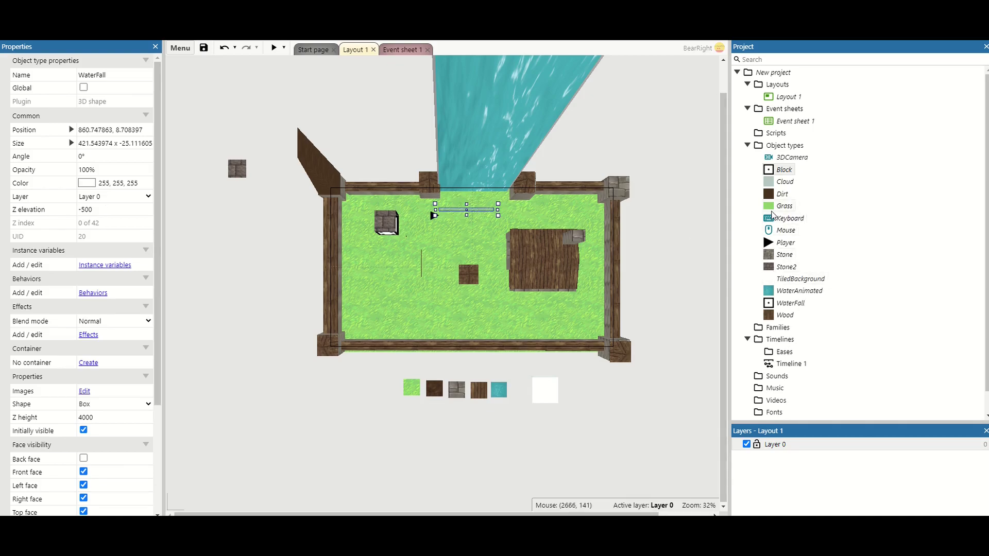
pyautogui.rightClick(800, 305)
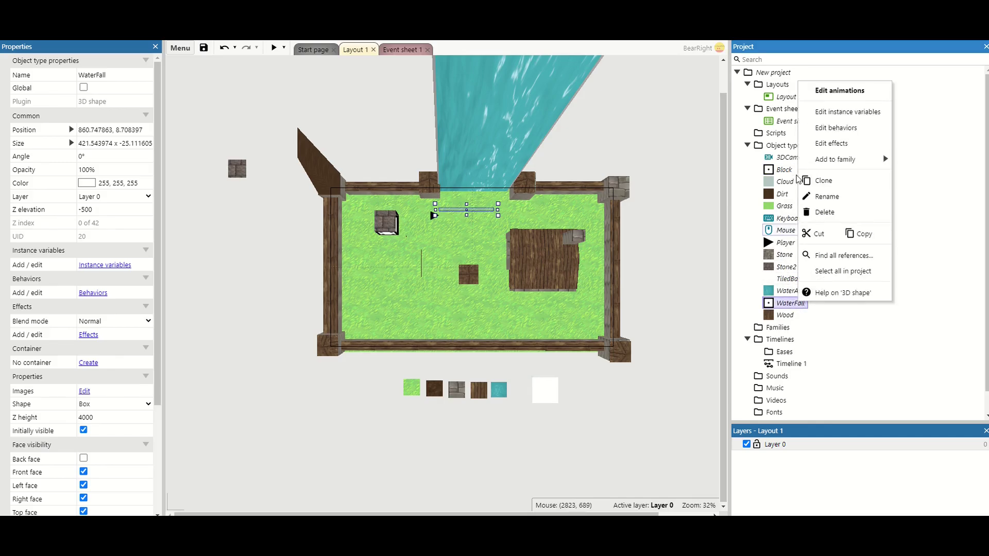
pyautogui.click(819, 88)
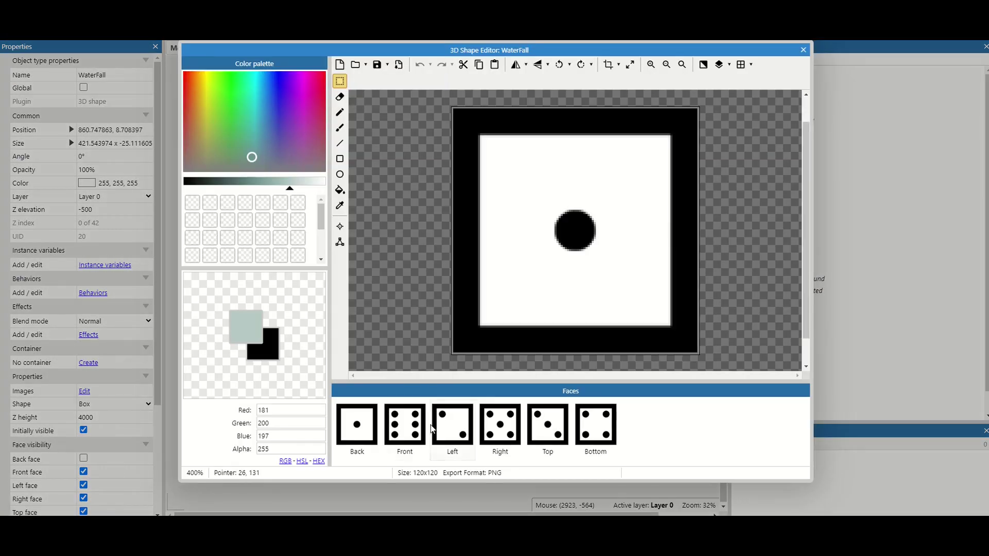
pyautogui.click(405, 424)
pyautogui.click(493, 432)
pyautogui.click(562, 428)
pyautogui.click(590, 424)
pyautogui.click(804, 50)
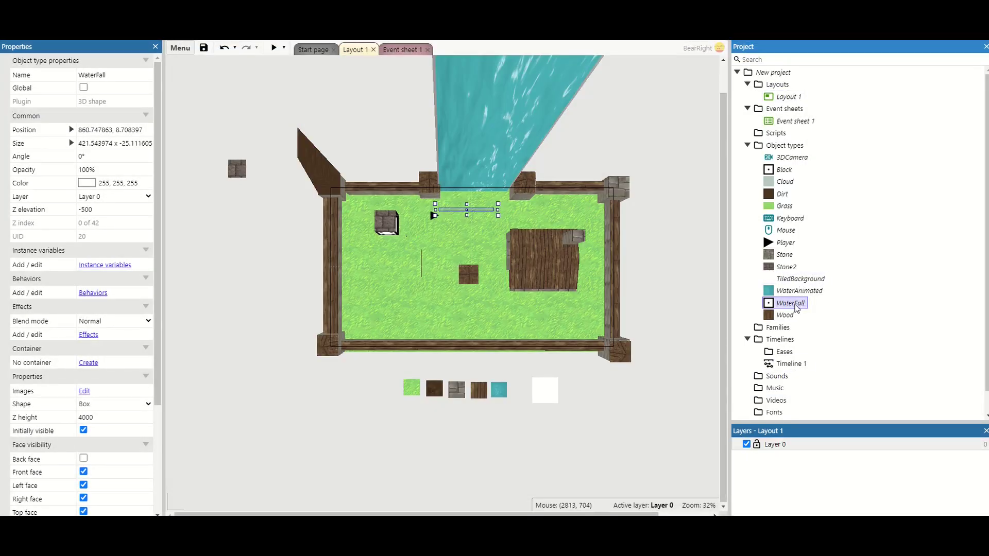
# Step: Open the WaterAnimated sprite's animation, look over its frames and preview Animation 1
pyautogui.click(784, 170)
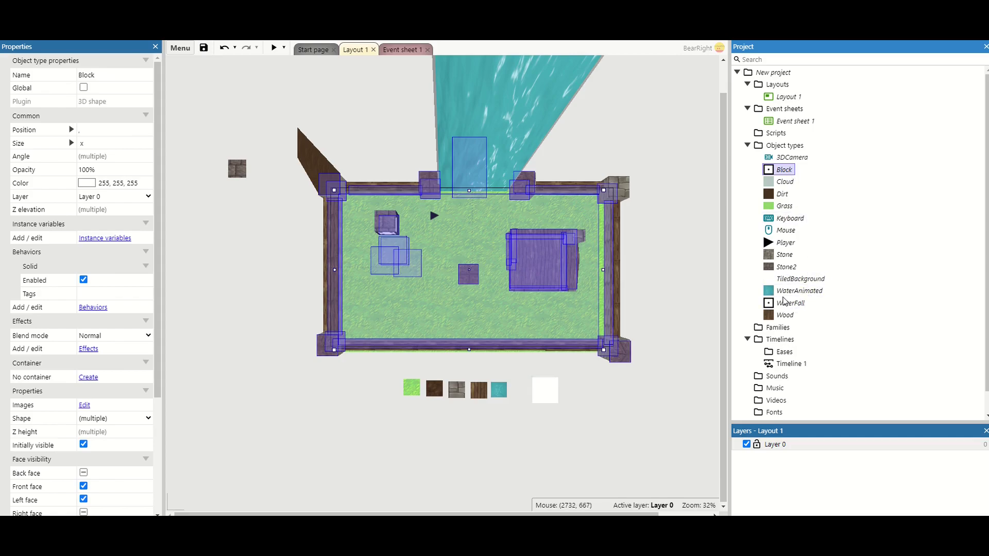
pyautogui.click(787, 291)
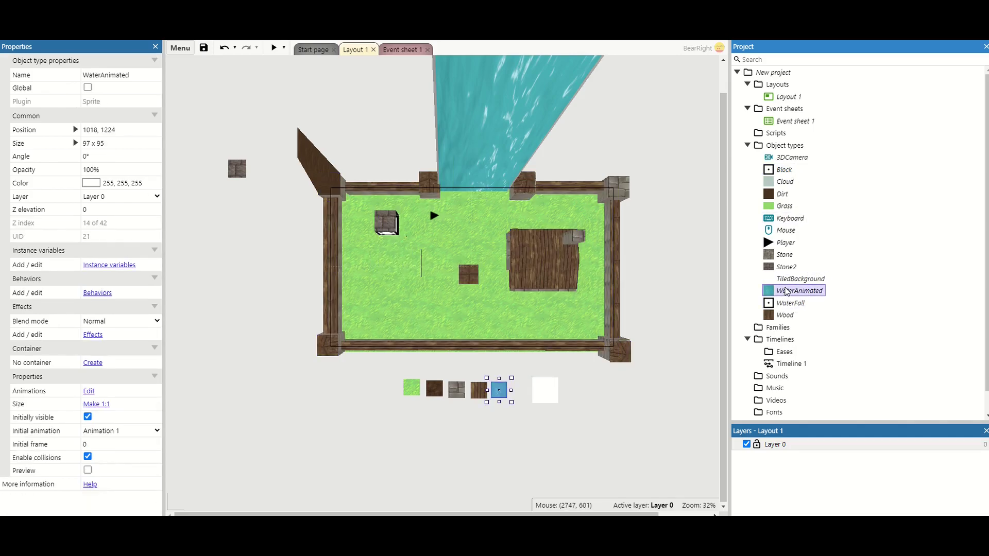
pyautogui.rightClick(787, 292)
pyautogui.click(803, 297)
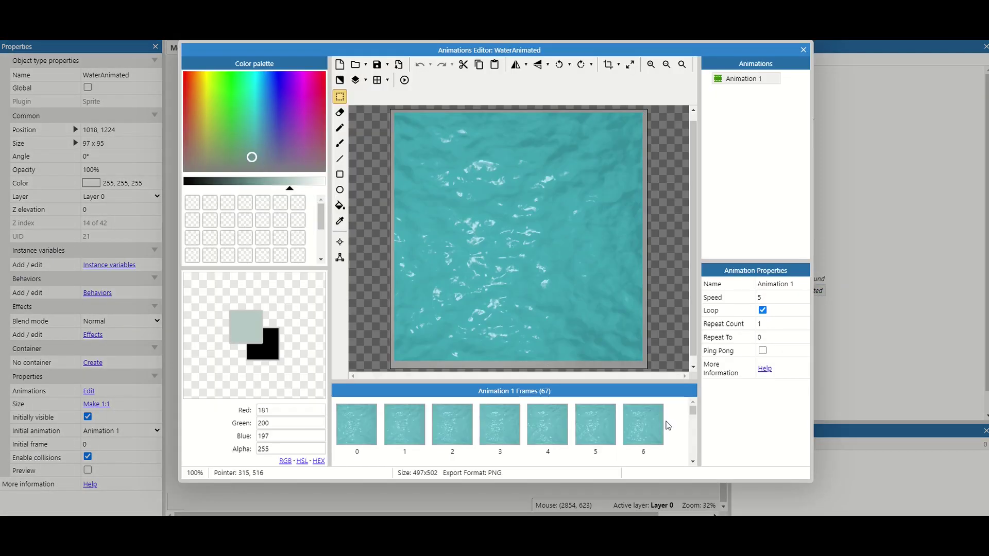
pyautogui.moveTo(692, 412)
pyautogui.mouseDown()
pyautogui.moveTo(692, 460)
pyautogui.moveTo(687, 409)
pyautogui.mouseUp()
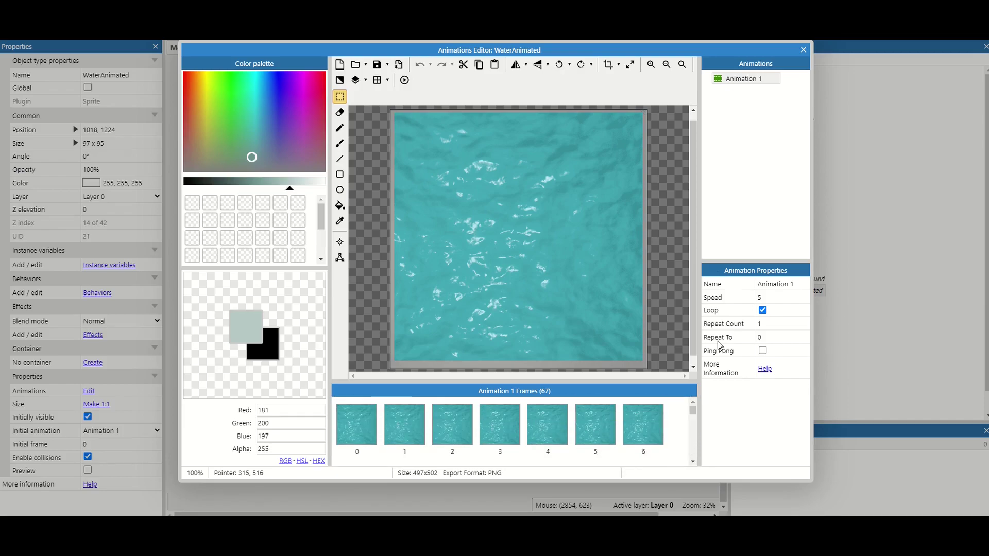
pyautogui.rightClick(732, 81)
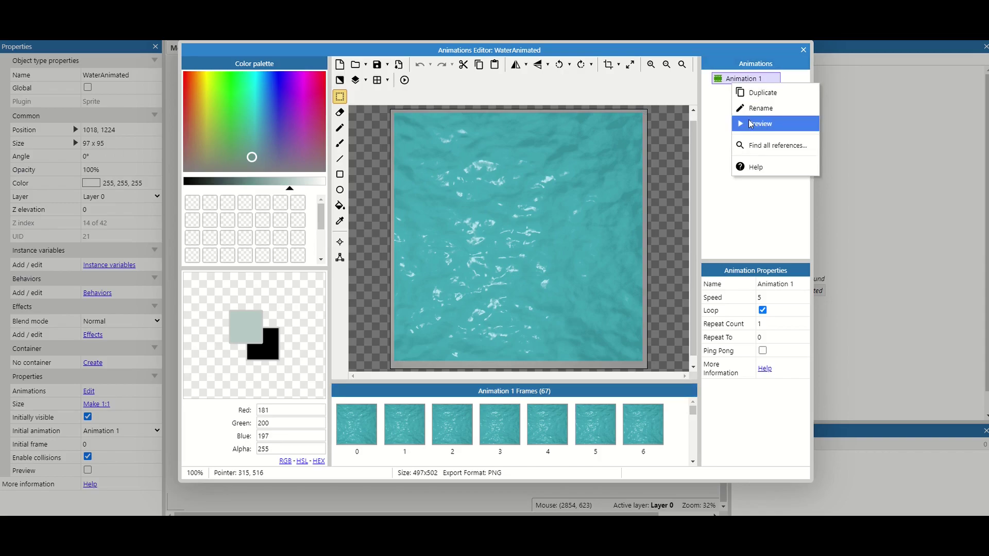
pyautogui.click(748, 126)
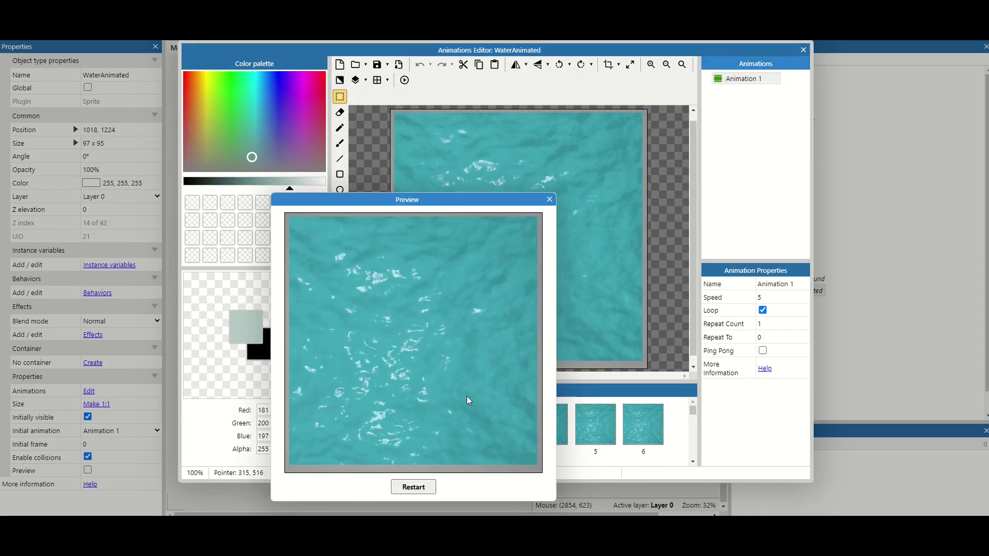
pyautogui.click(549, 199)
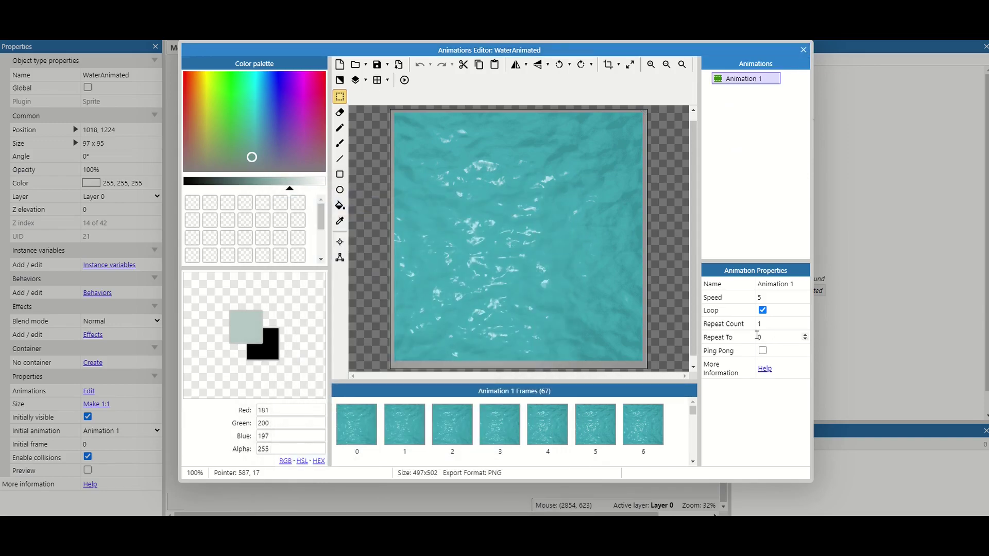
pyautogui.click(803, 50)
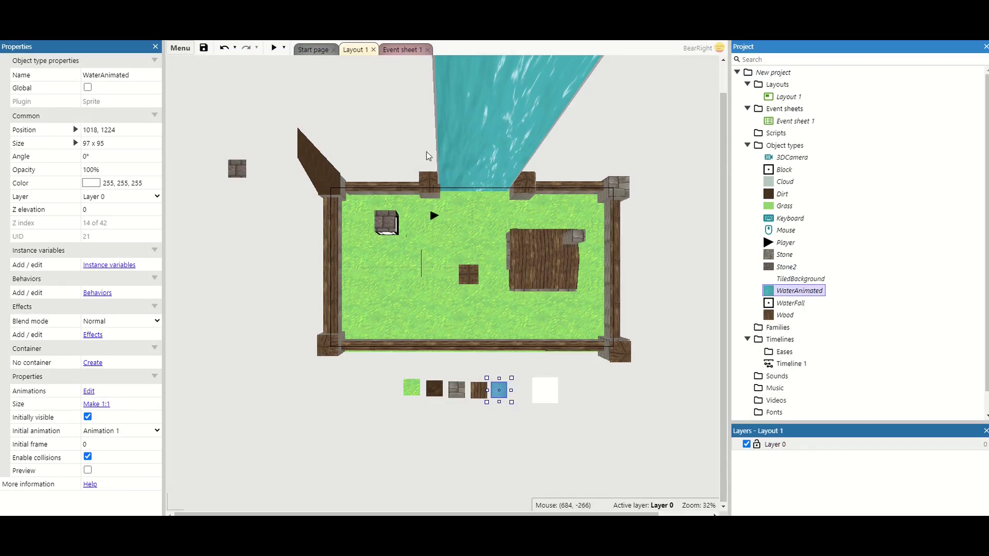
# Step: Select the WaterFall shape at the north wall and assign WaterAnimated as its front face object
pyautogui.moveTo(429, 151); pyautogui.dragTo(499, 203)
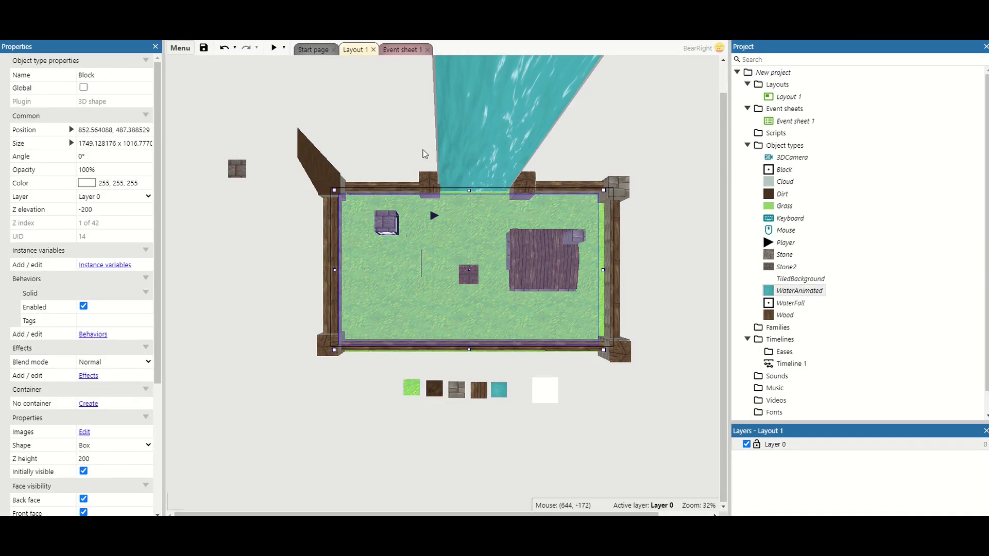
pyautogui.moveTo(421, 148); pyautogui.dragTo(524, 214)
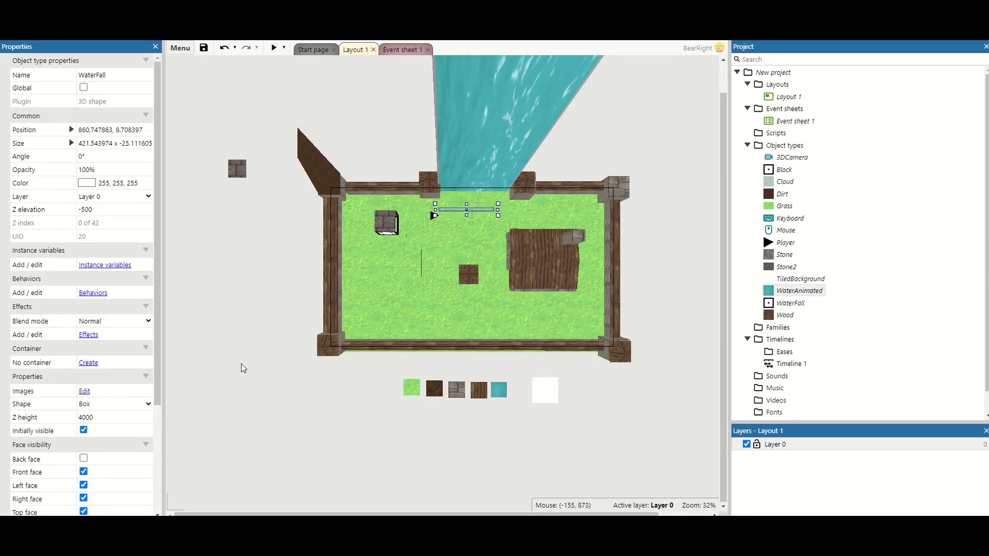
pyautogui.scroll(-3, 123, 371)
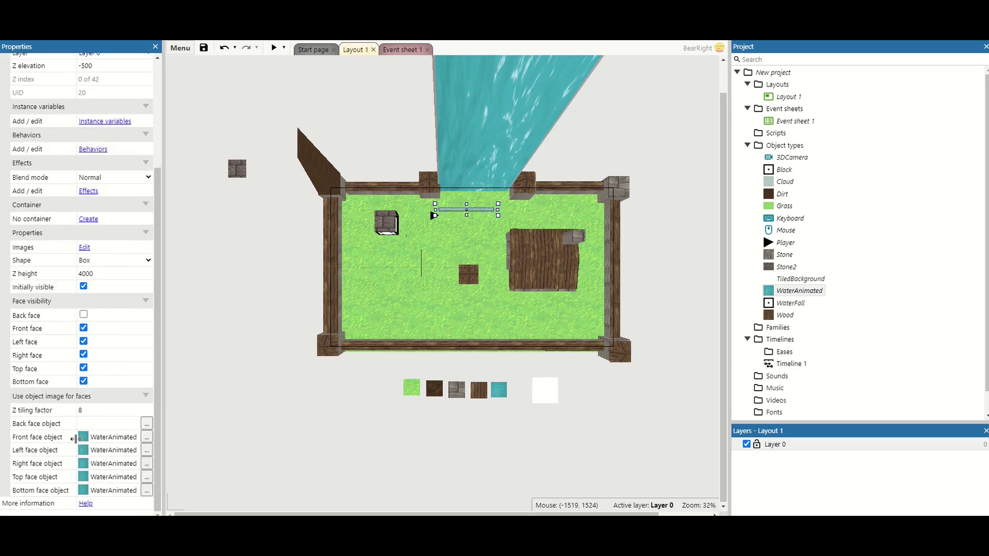
pyautogui.click(146, 438)
pyautogui.doubleClick(540, 441)
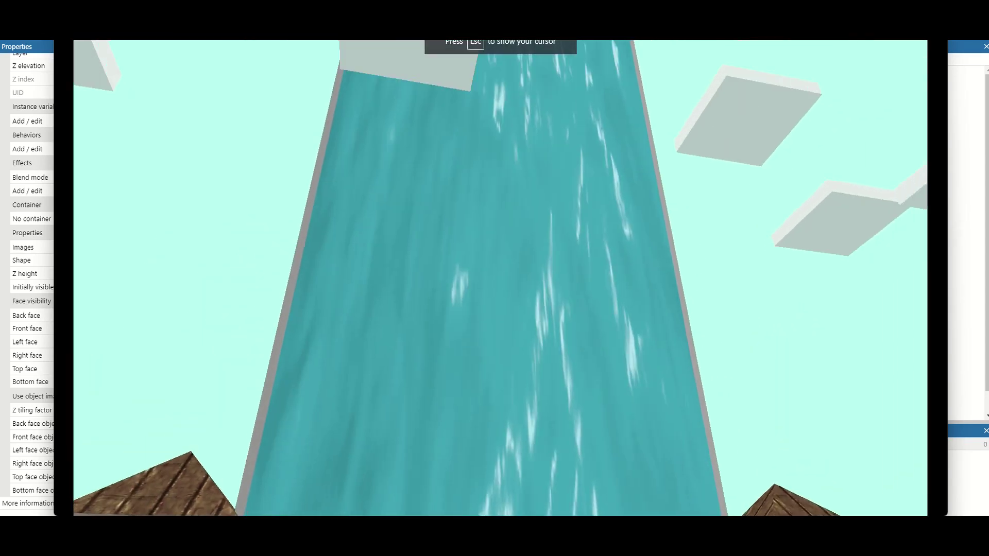
# Step: Walk up to and past the waterfall in the layout preview, examining its animated front face and the surrounding walls
pyautogui.press('w')
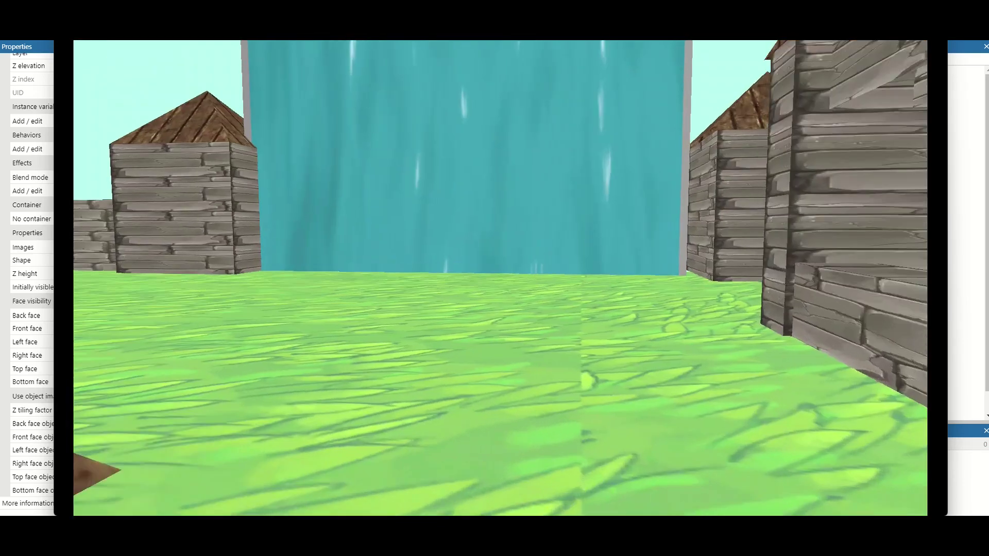
pyautogui.press('w')
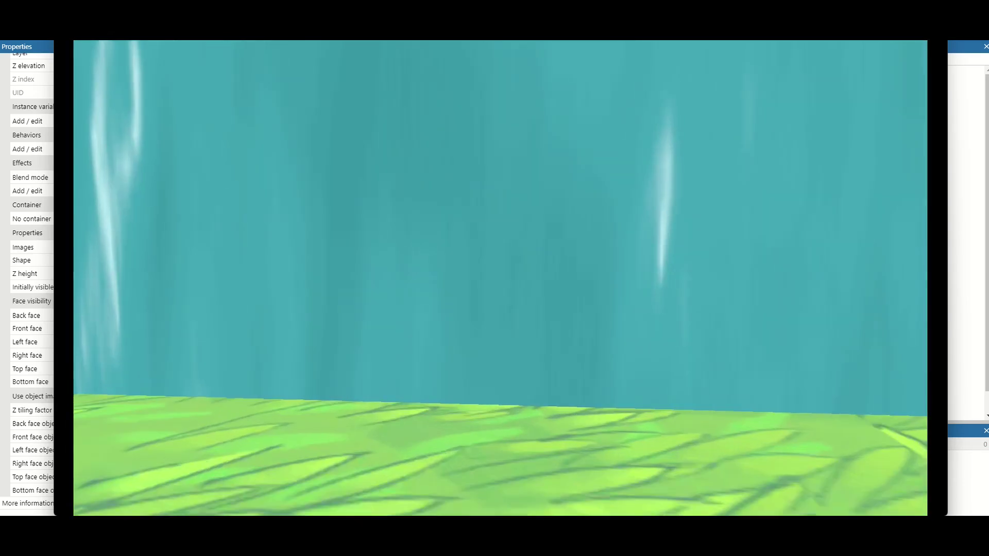
pyautogui.press('w')
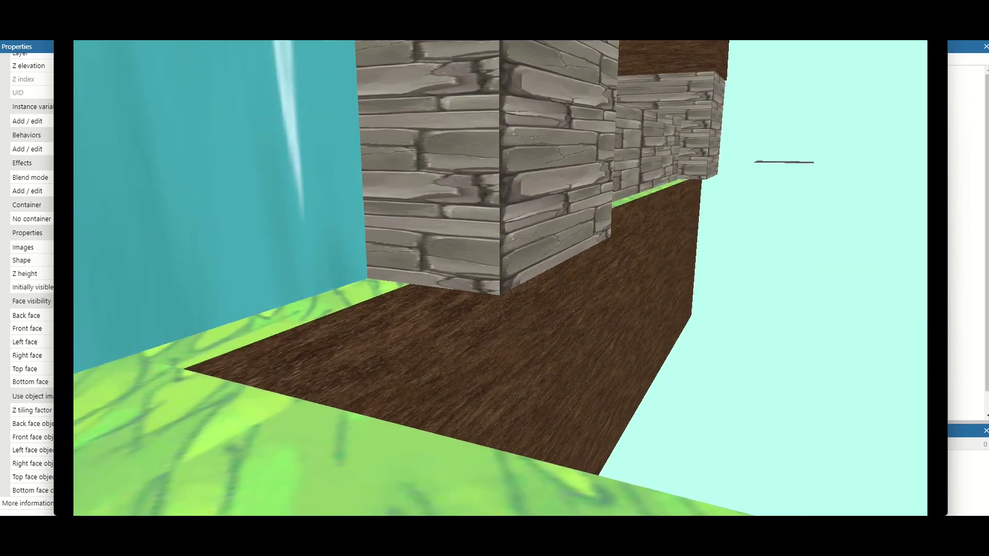
pyautogui.press('w')
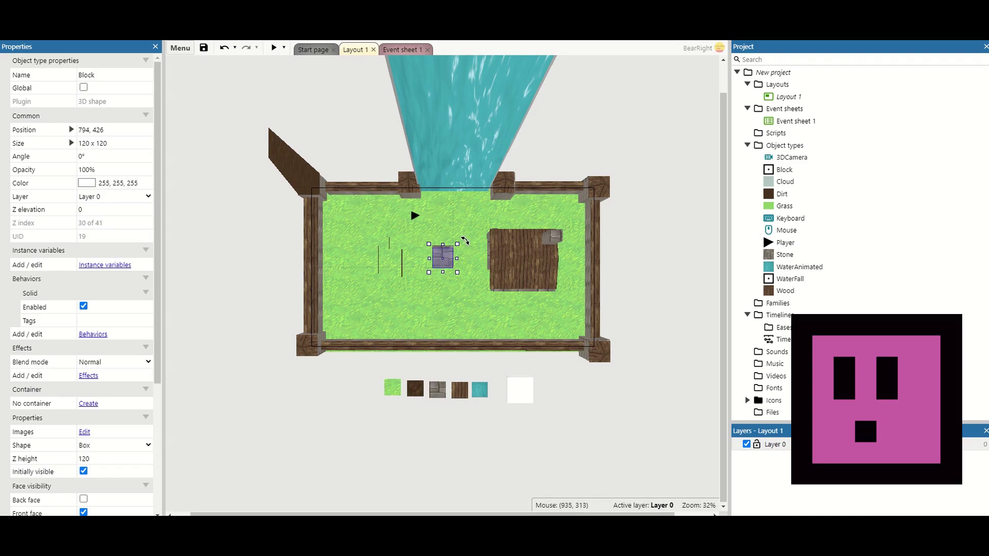
# Step: Rotate the stone-textured Block in the middle of the grass clockwise by about 30°
pyautogui.moveTo(469, 243)
pyautogui.mouseDown()
pyautogui.moveTo(463, 267)
pyautogui.moveTo(465, 251)
pyautogui.mouseUp()
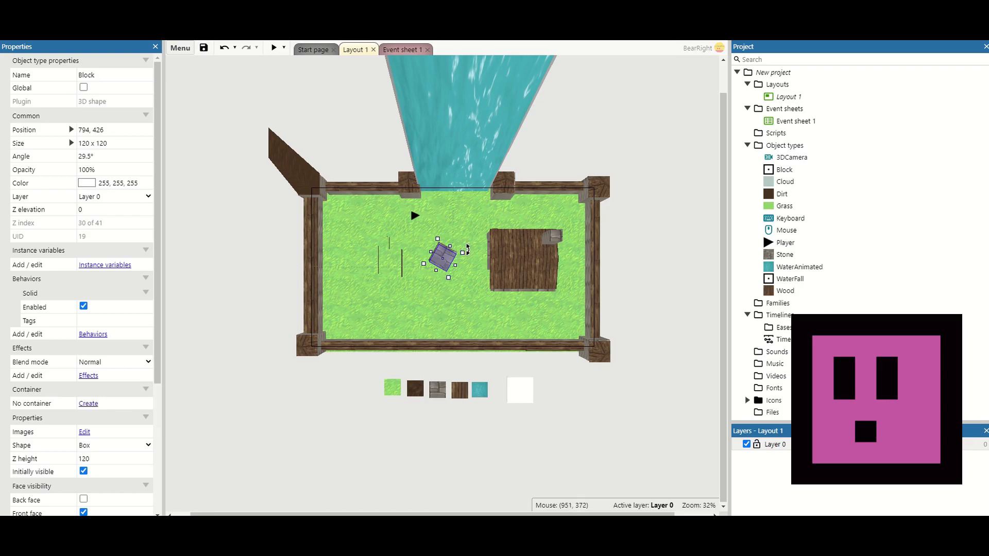
pyautogui.moveTo(468, 250); pyautogui.dragTo(468, 256)
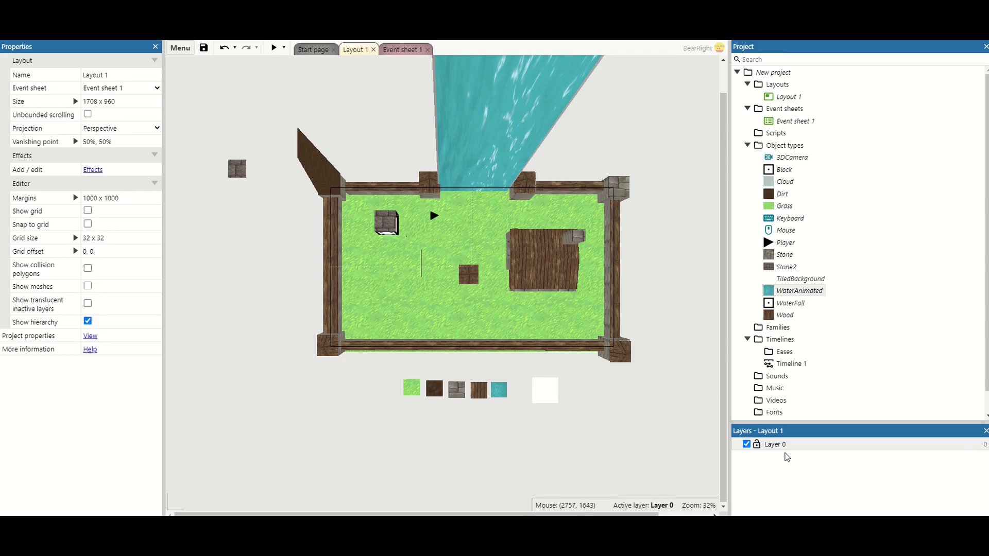
# Step: Change Layer 0's background color to a deep blue for the sky
pyautogui.click(779, 450)
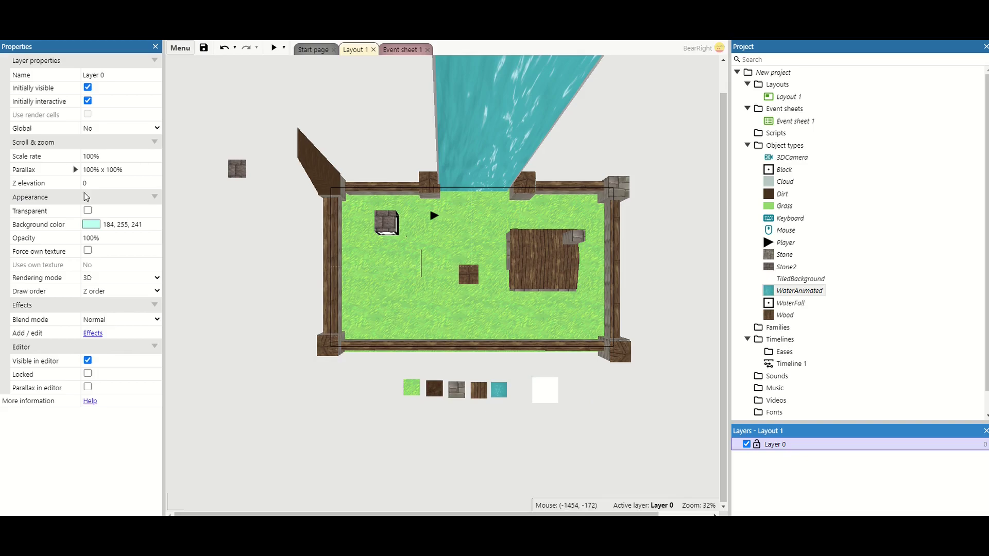
pyautogui.click(91, 227)
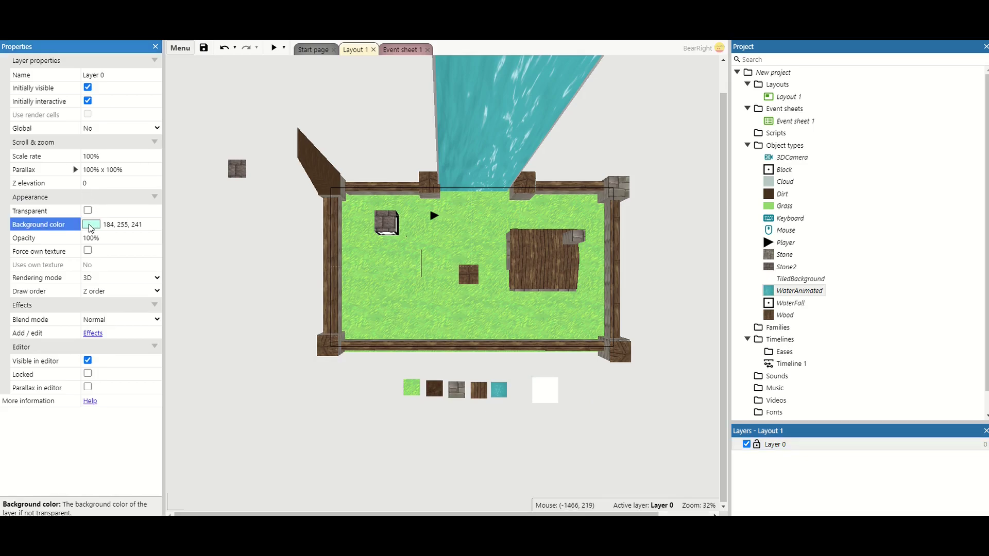
pyautogui.moveTo(153, 313); pyautogui.dragTo(153, 314)
pyautogui.moveTo(137, 250)
pyautogui.mouseDown()
pyautogui.moveTo(150, 217)
pyautogui.moveTo(186, 253)
pyautogui.moveTo(177, 253)
pyautogui.mouseUp()
pyautogui.click(210, 199)
pyautogui.click(817, 446)
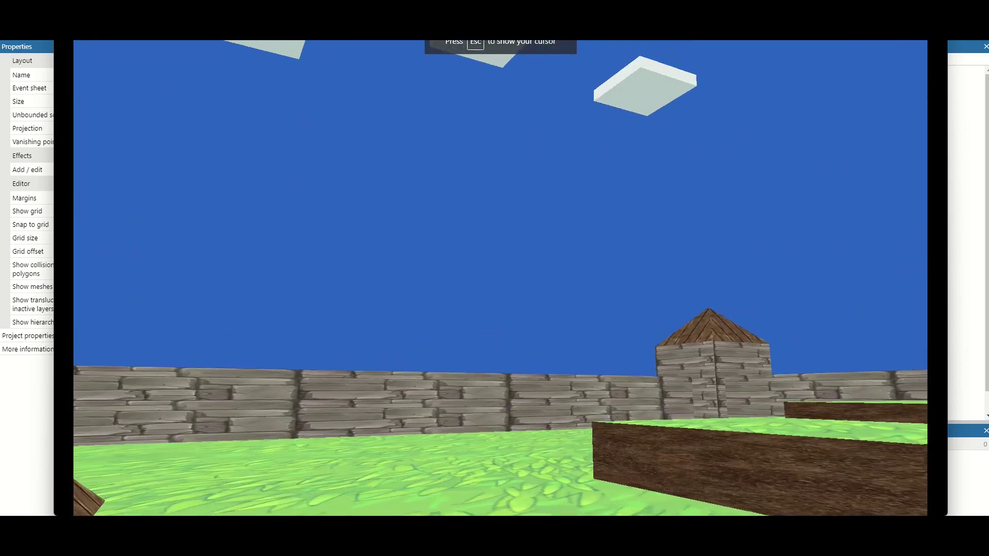
# Step: Walk over the grass platforms in the preview to examine the blue sky and clouds, and close the preview
pyautogui.press('w')
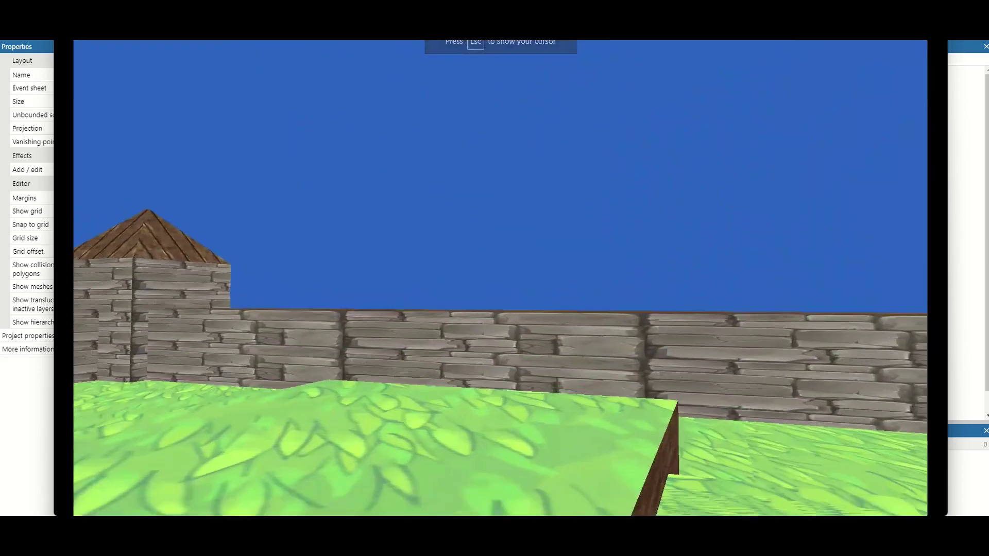
pyautogui.press('w')
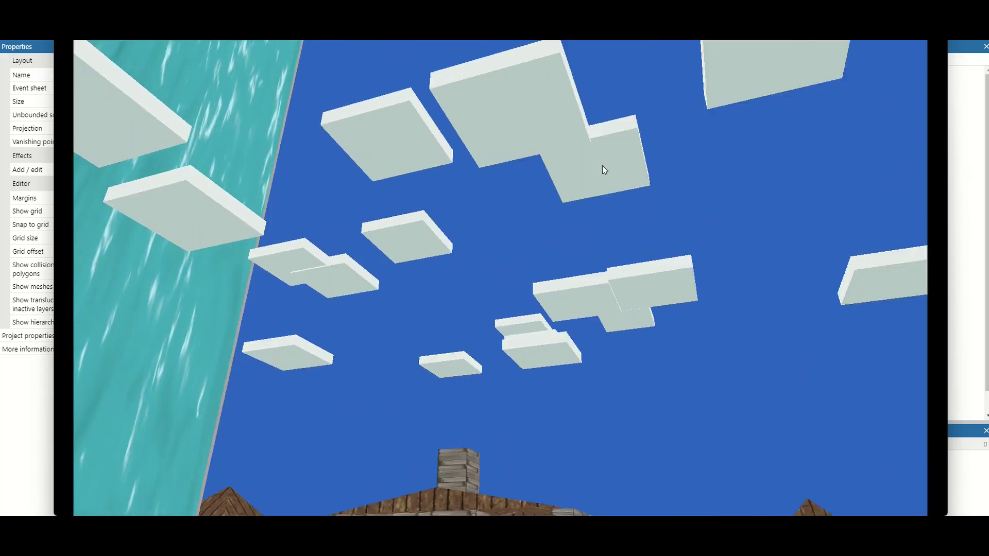
pyautogui.click(935, 33)
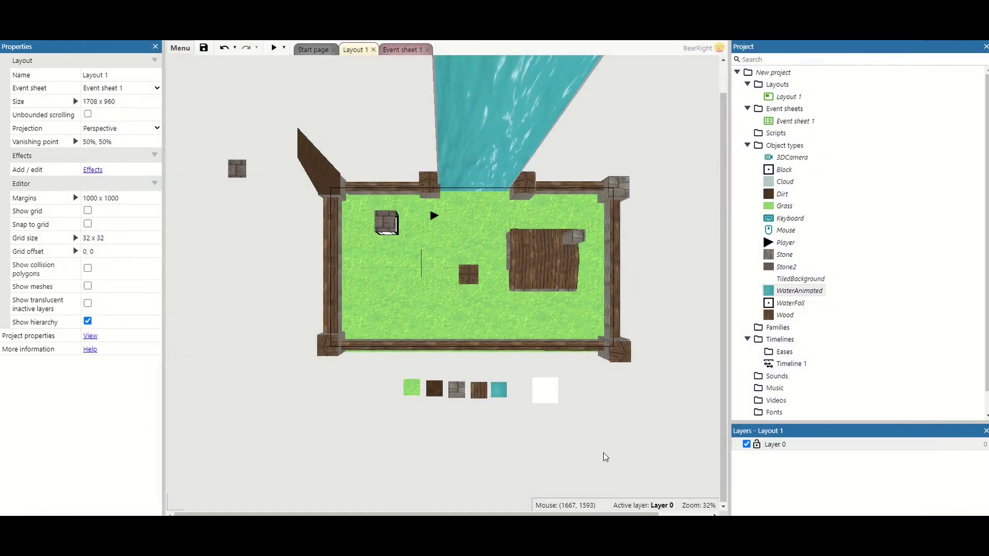
# Step: Open the Cloud shape's images and examine the colors of its back, front, left, right, top and bottom faces
pyautogui.click(547, 391)
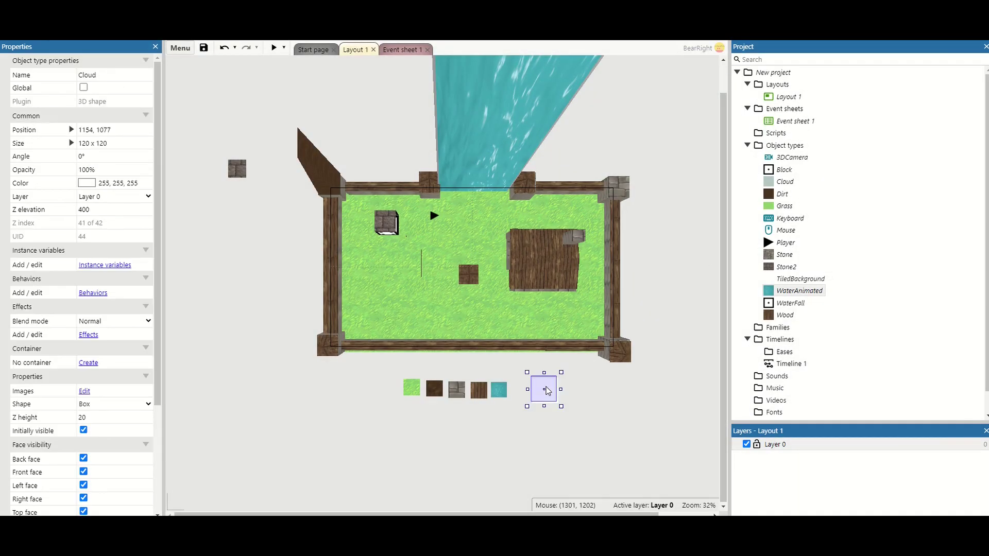
pyautogui.rightClick(548, 391)
pyautogui.click(558, 176)
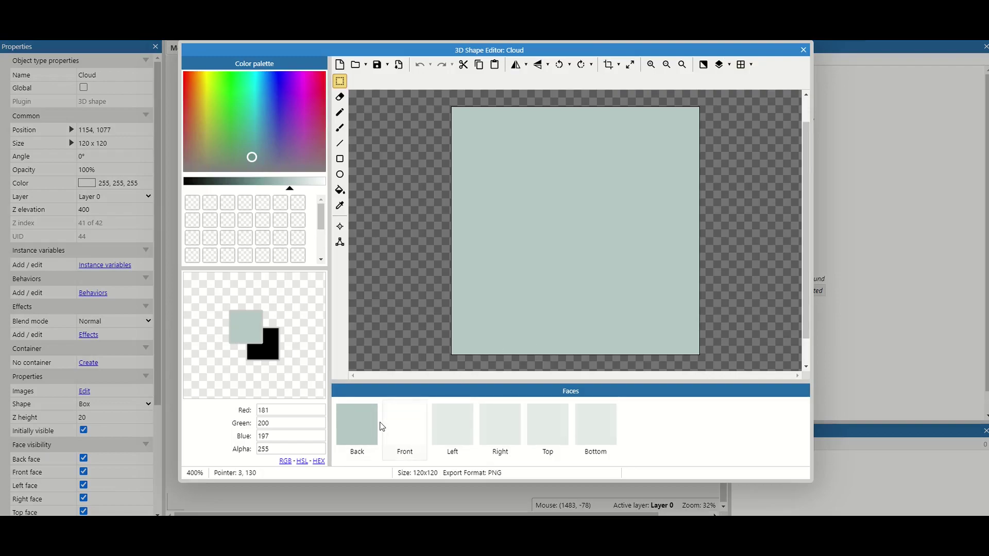
pyautogui.click(369, 425)
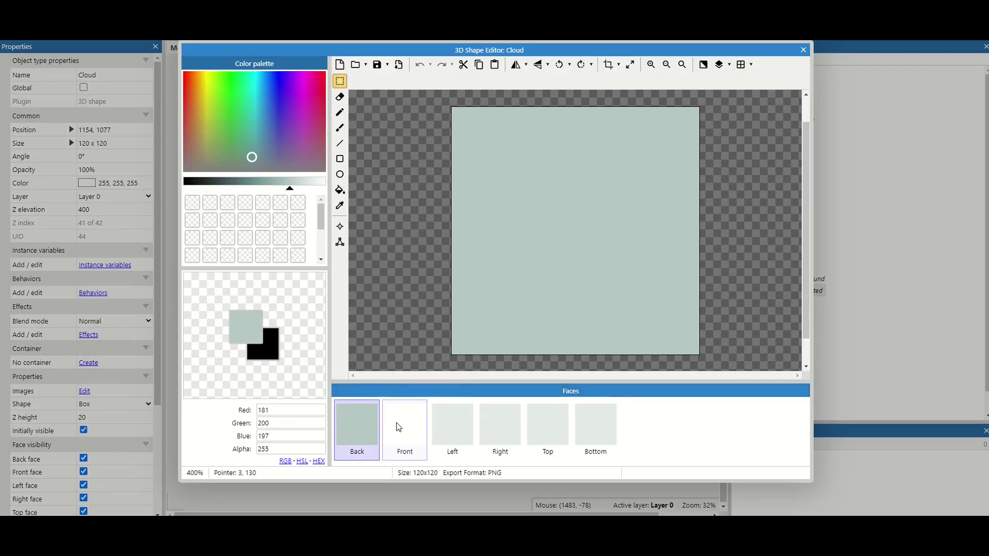
pyautogui.click(398, 427)
pyautogui.click(444, 425)
pyautogui.click(494, 420)
pyautogui.click(559, 418)
pyautogui.click(612, 414)
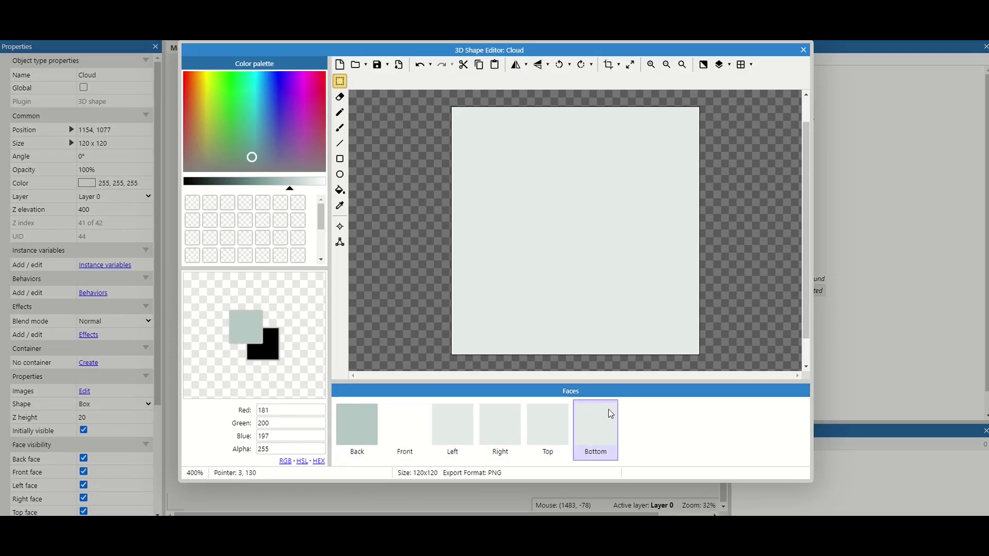
pyautogui.click(418, 432)
pyautogui.click(368, 431)
pyautogui.click(405, 431)
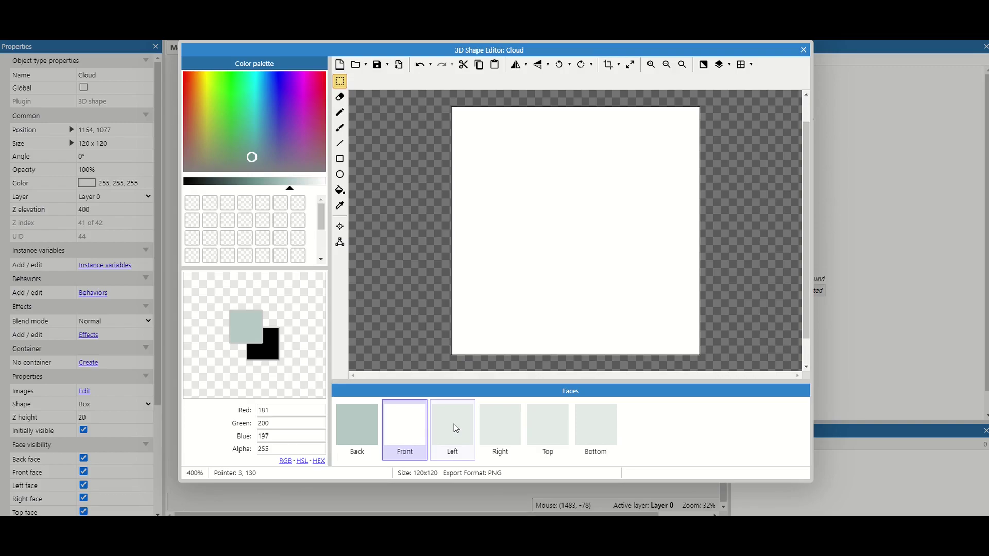
# Step: Close the Cloud shape's images, place an extra Block instance beside the waterfall, and delete that instance
pyautogui.click(801, 51)
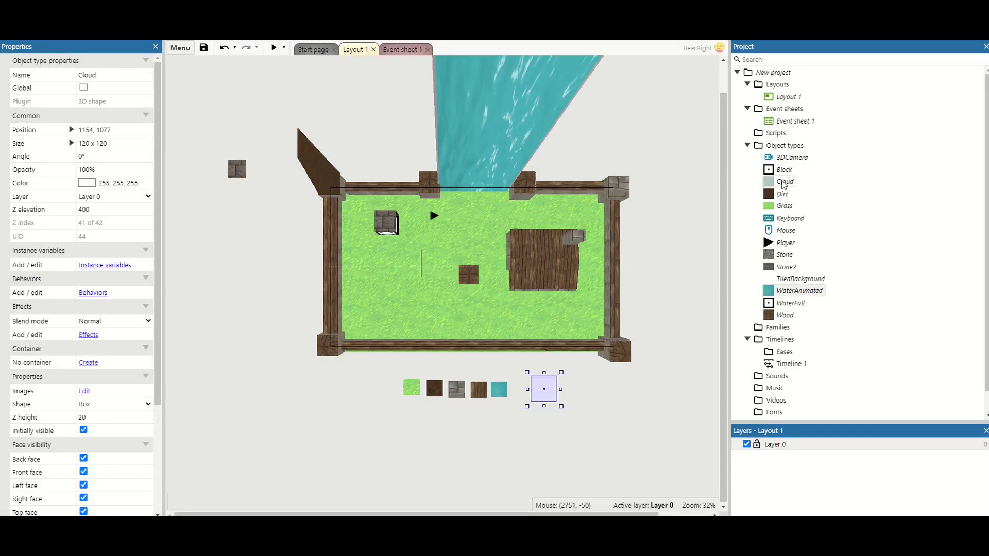
pyautogui.click(784, 184)
pyautogui.moveTo(782, 175); pyautogui.dragTo(607, 131)
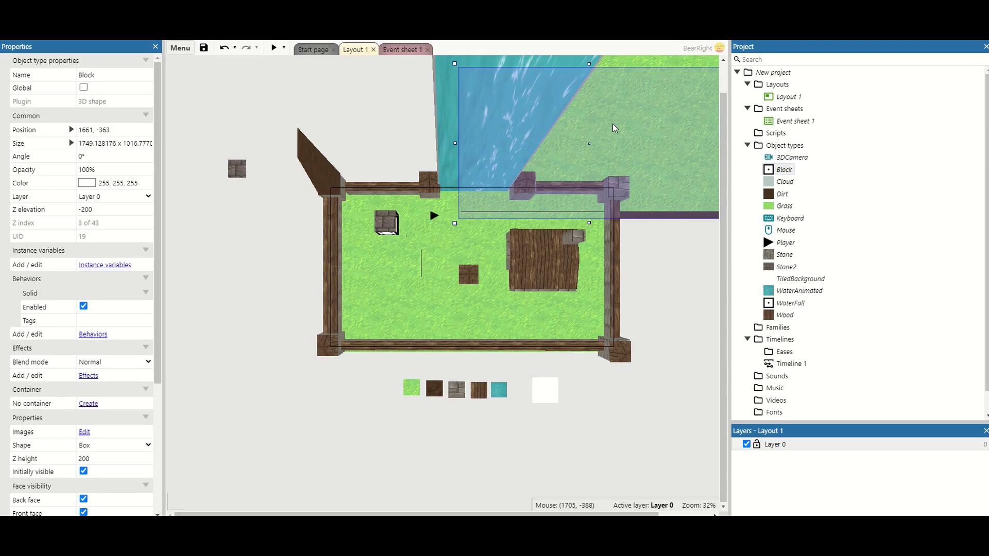
pyautogui.press('Delete')
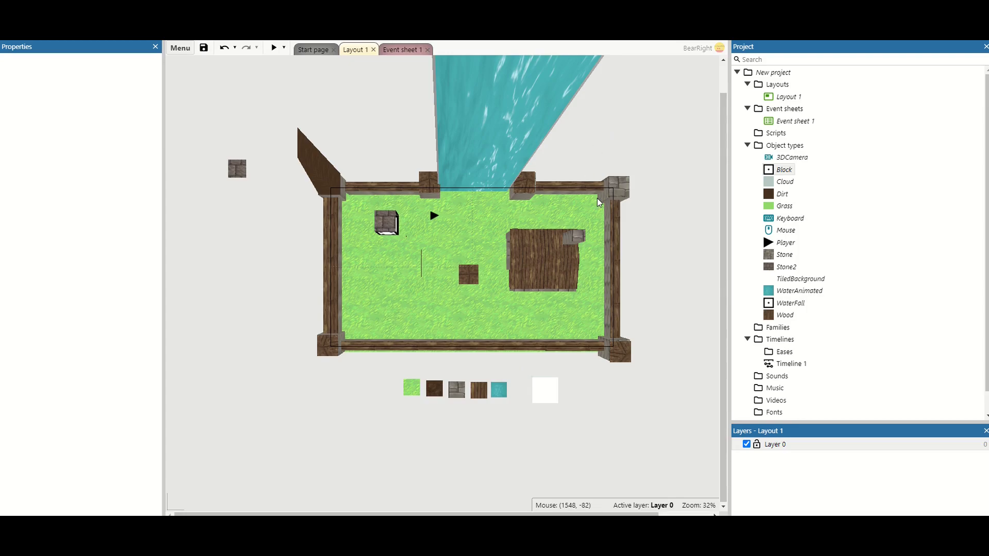
# Step: Examine the start-of-layout event that repeats 30 times, checking the Cloud's random creation position and random Z elevation parameters
pyautogui.click(553, 396)
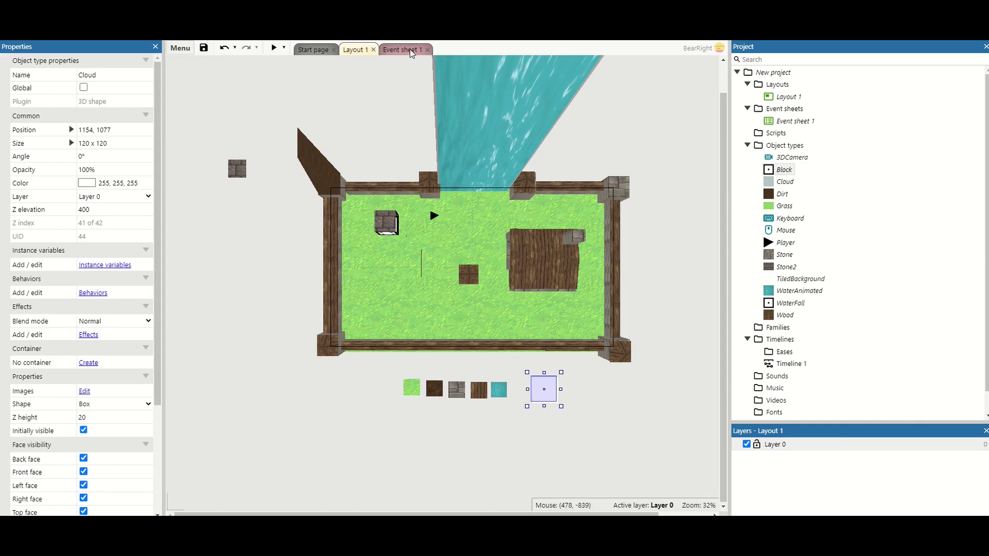
pyautogui.click(410, 50)
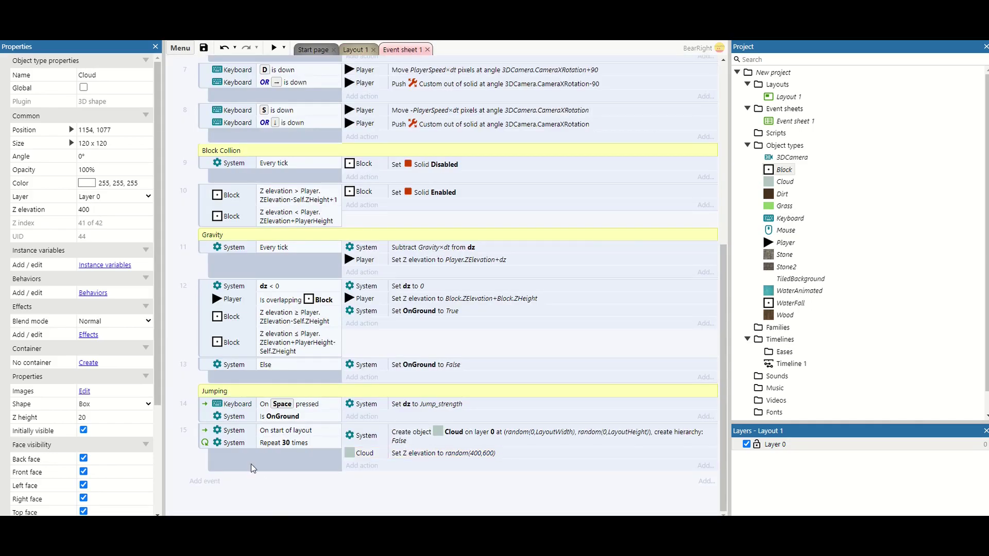
pyautogui.click(206, 434)
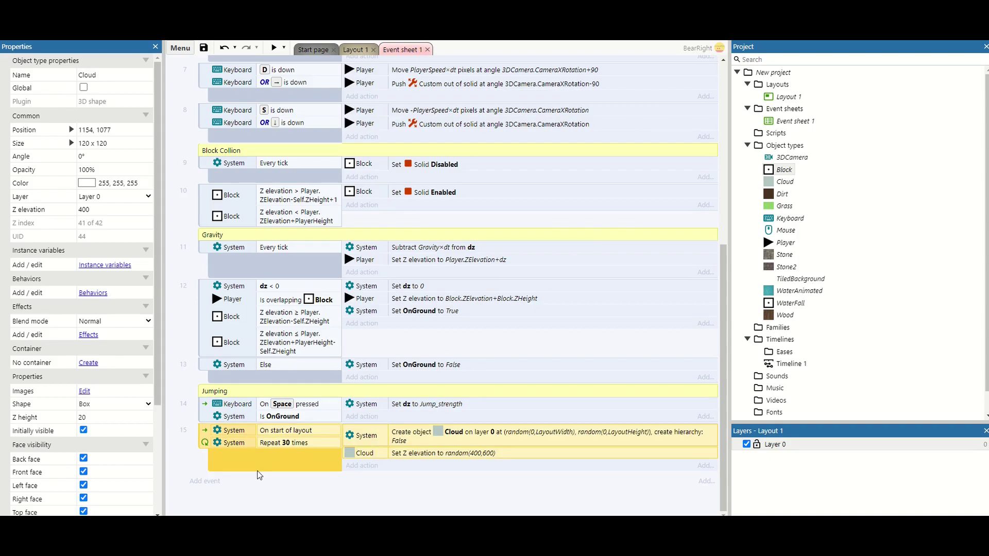
pyautogui.doubleClick(547, 446)
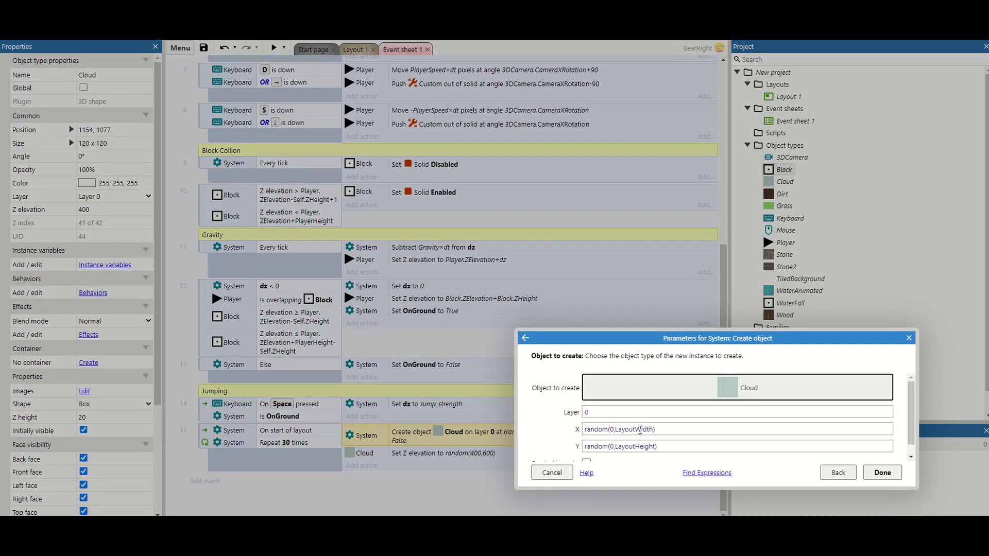
pyautogui.click(881, 472)
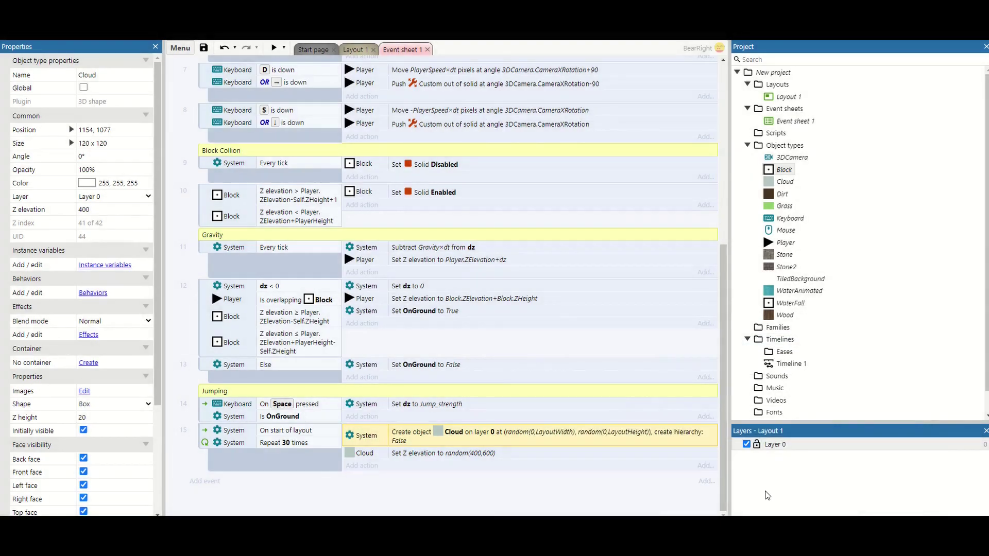
pyautogui.doubleClick(479, 455)
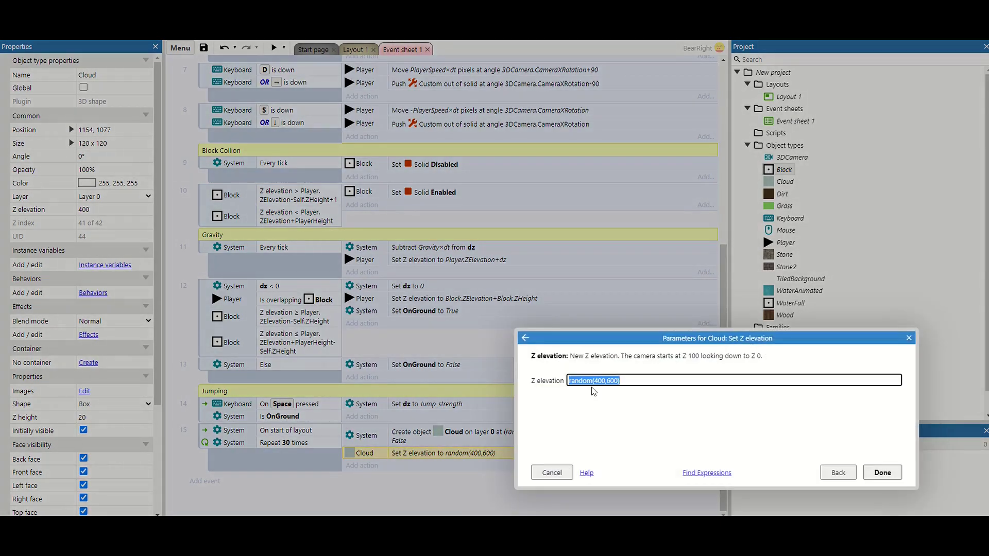
pyautogui.click(882, 473)
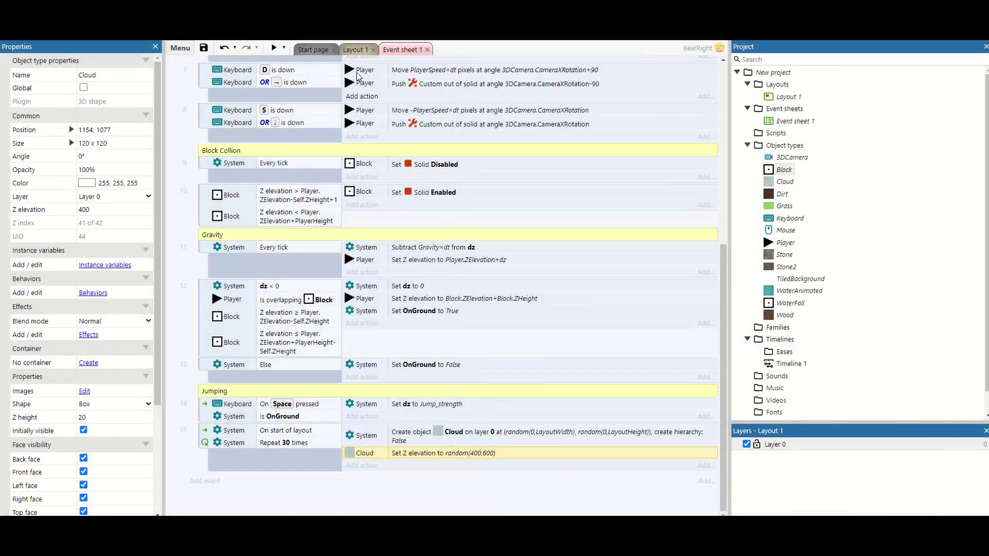
# Step: Preview Layout 1, walk around the grass area to examine the randomly placed clouds from below, and close the preview
pyautogui.click(359, 51)
pyautogui.click(273, 47)
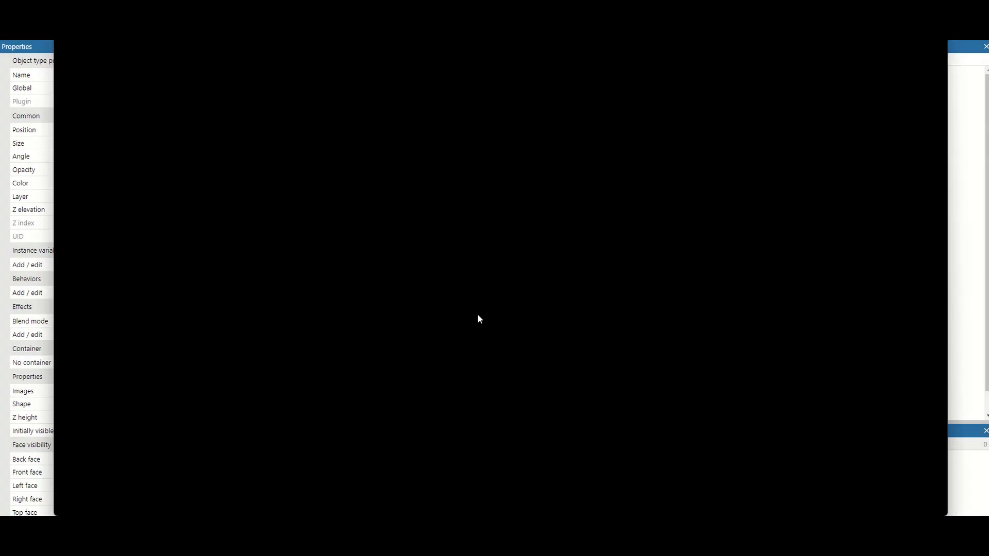
pyautogui.click(478, 315)
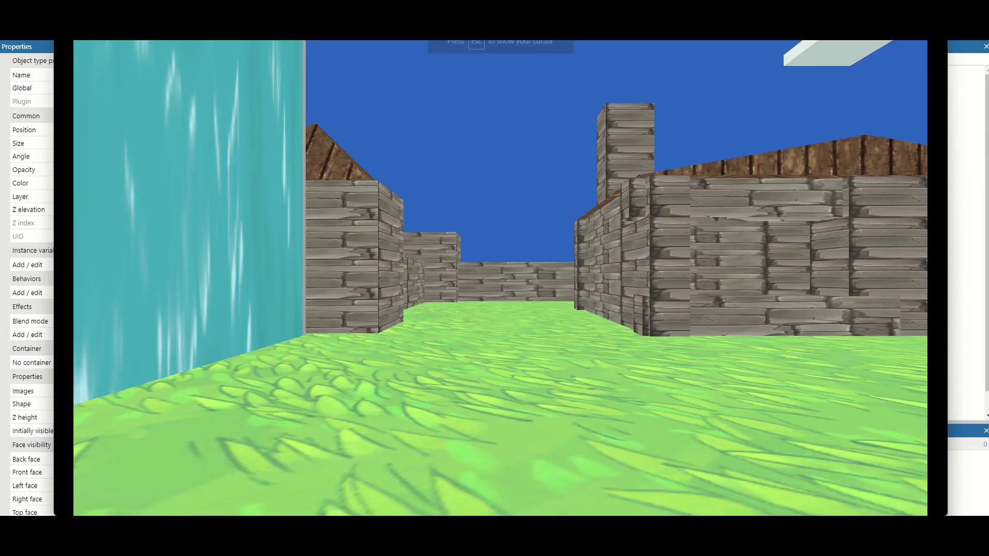
pyautogui.press('w')
pyautogui.press('d')
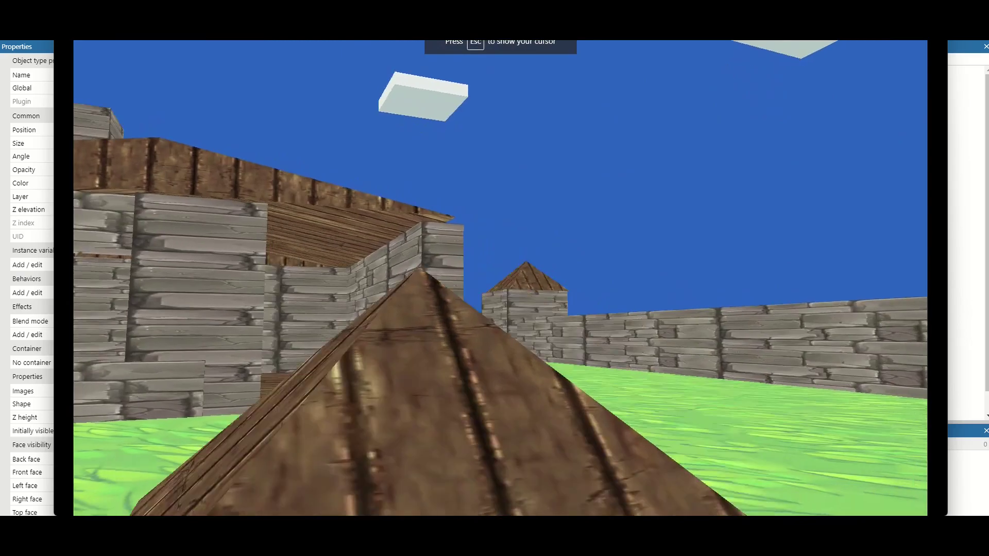
pyautogui.press('w')
pyautogui.press('d')
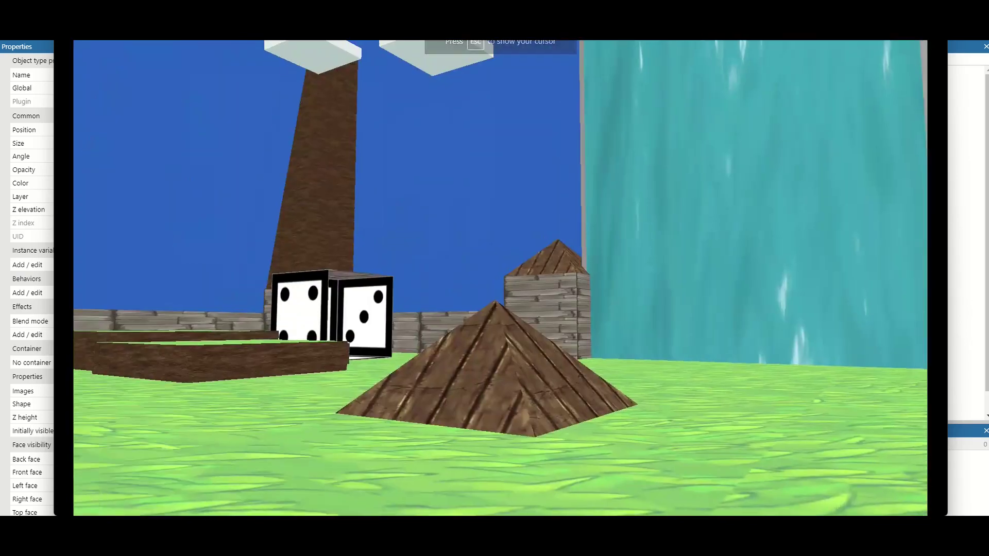
pyautogui.press('w')
pyautogui.press('a')
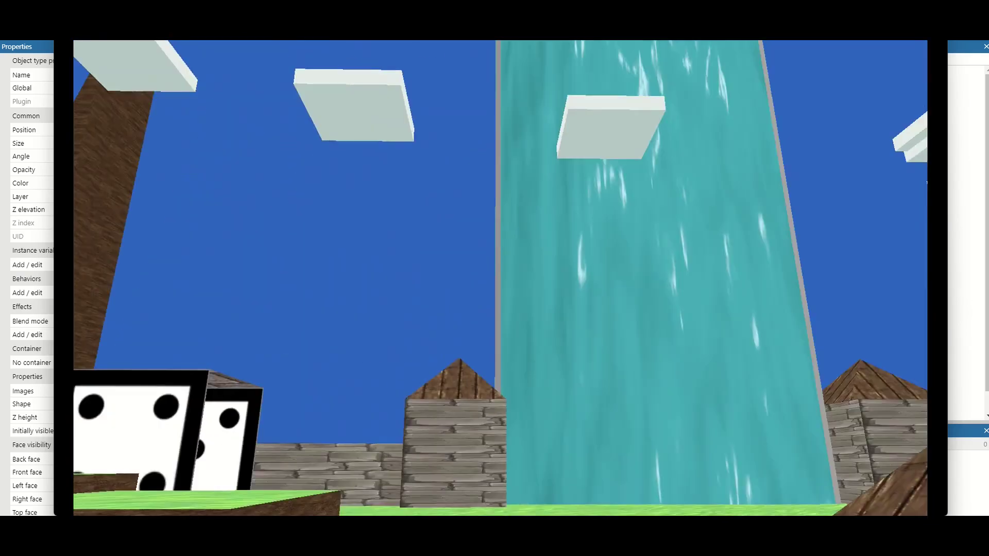
pyautogui.press('a')
pyautogui.press('w')
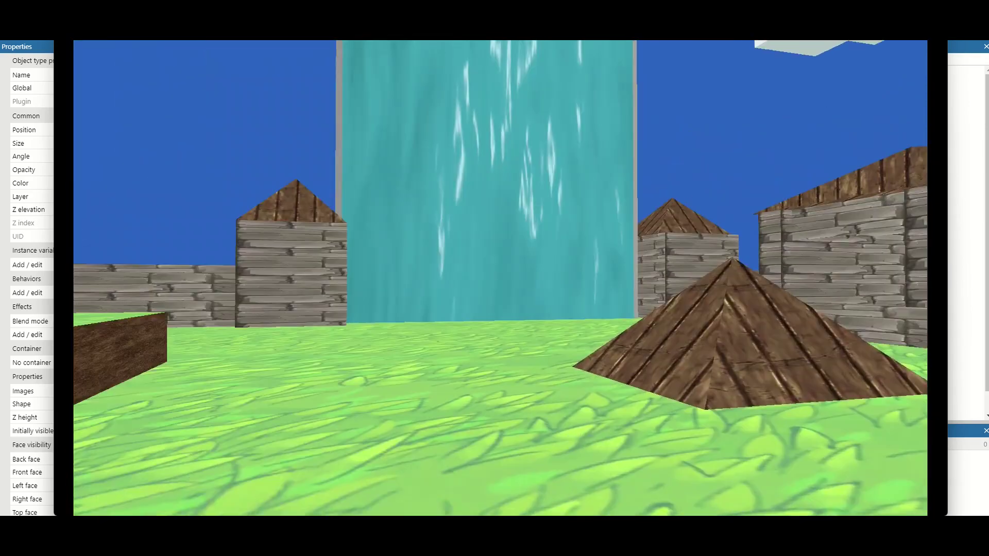
pyautogui.press('Escape')
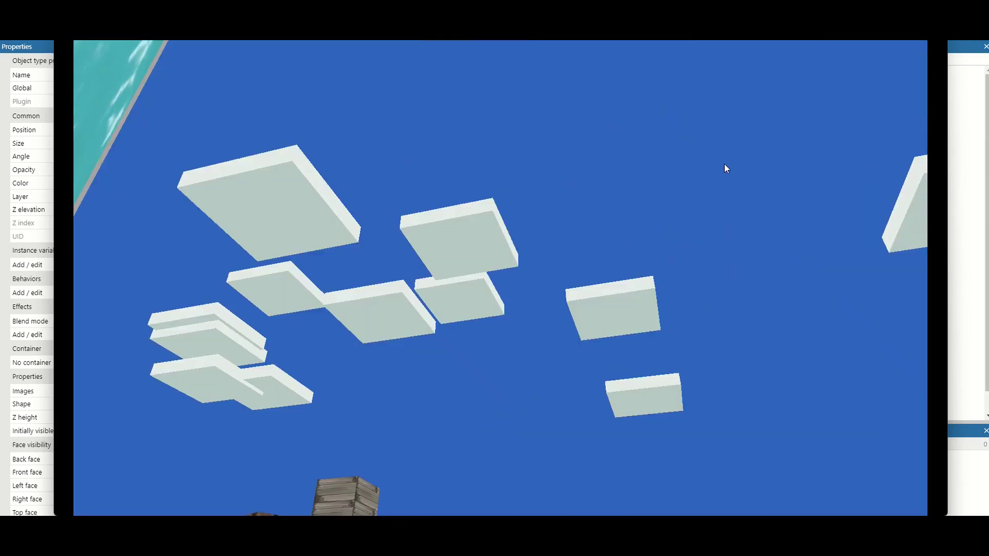
pyautogui.click(935, 40)
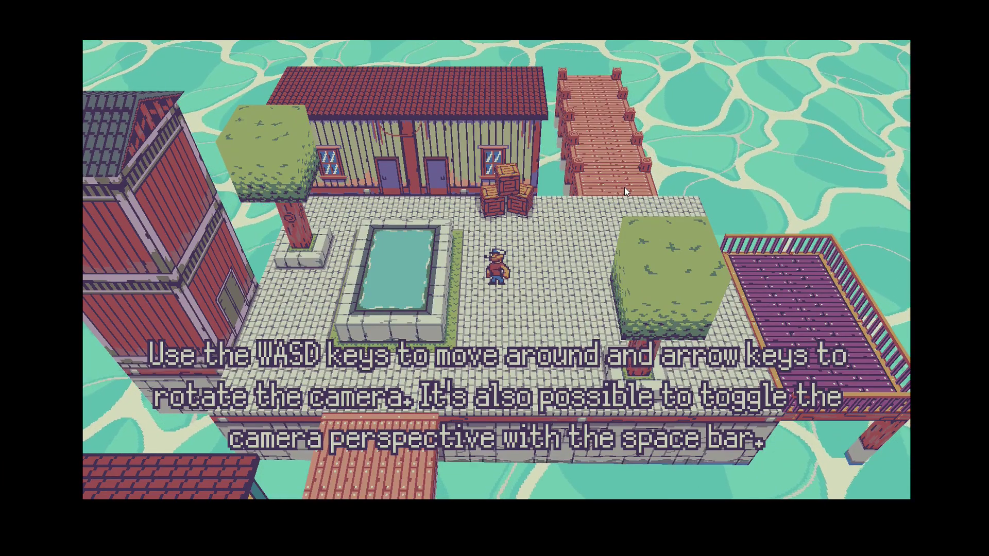
pyautogui.press('s')
pyautogui.press('d')
pyautogui.press('w')
pyautogui.press('d')
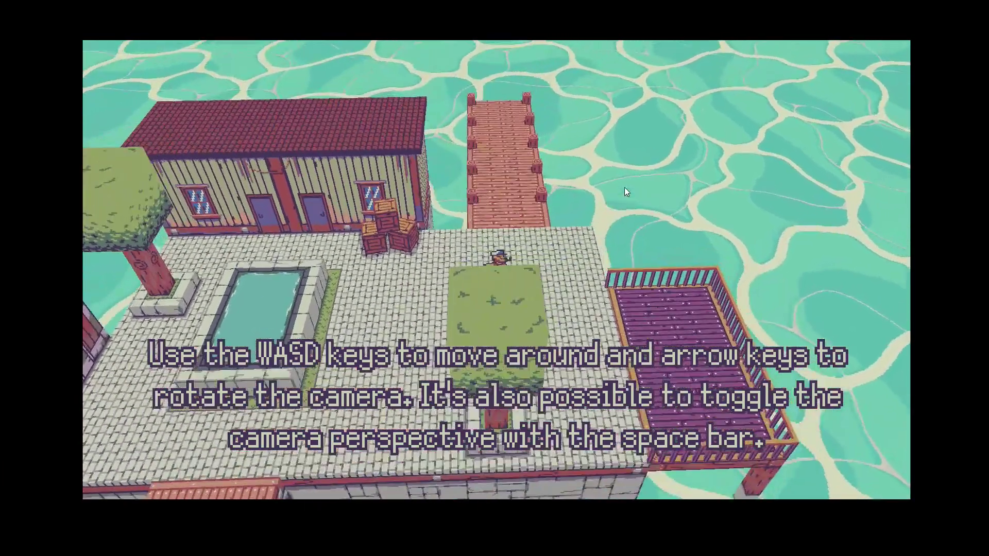
pyautogui.press('s')
pyautogui.press('a')
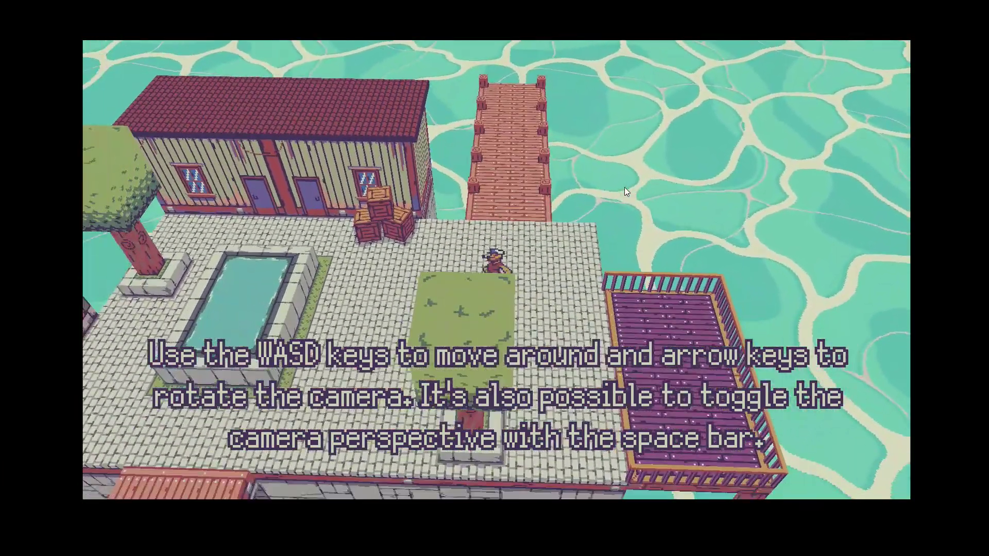
pyautogui.press('a')
pyautogui.press('w')
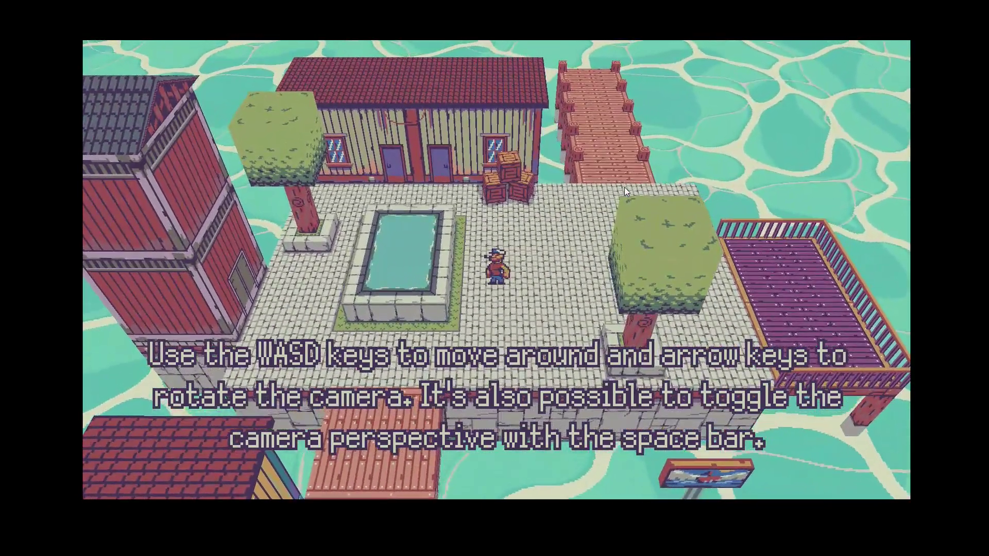
pyautogui.press('a')
pyautogui.press('d')
pyautogui.press('w')
pyautogui.press('s')
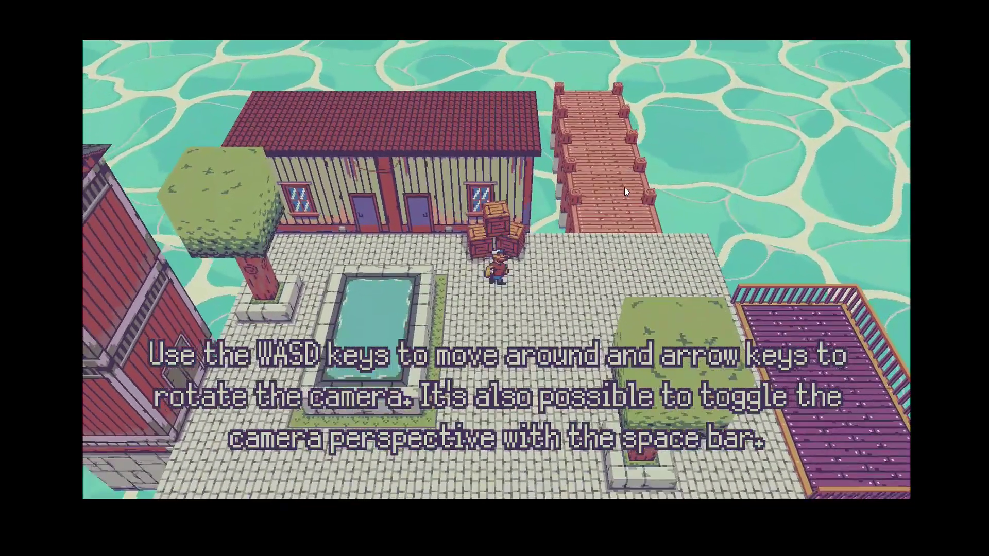
pyautogui.press('w')
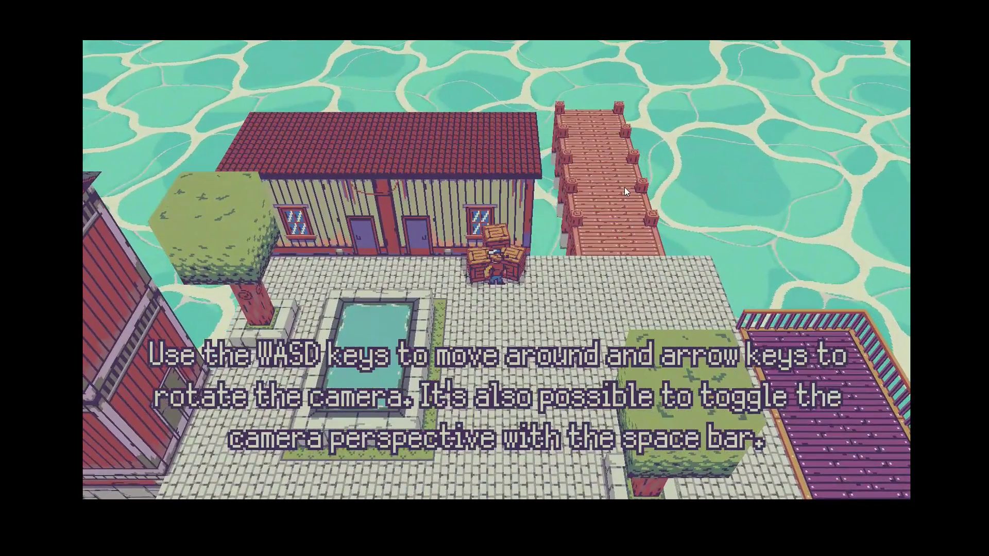
pyautogui.press('d')
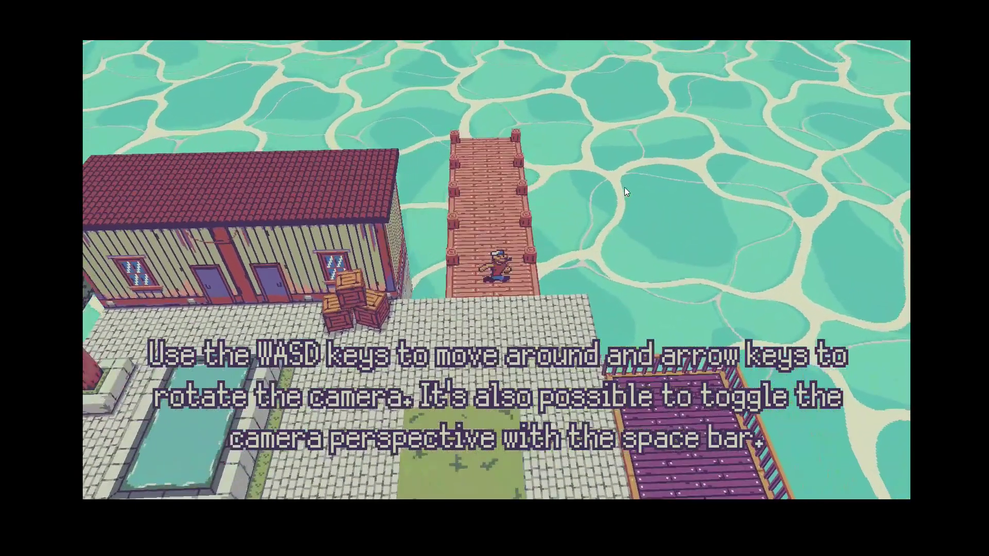
pyautogui.press('s')
pyautogui.press('a')
pyautogui.press('w')
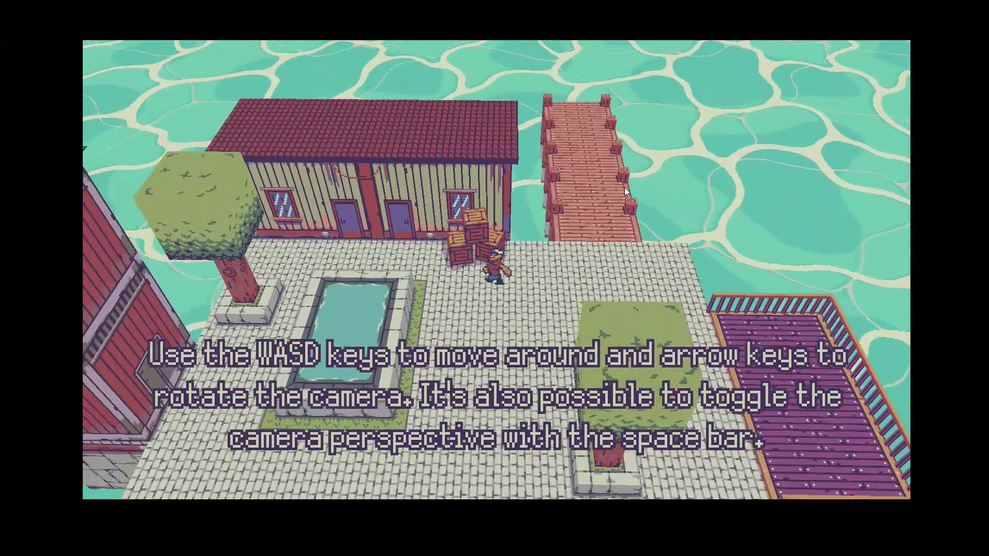
pyautogui.press('a')
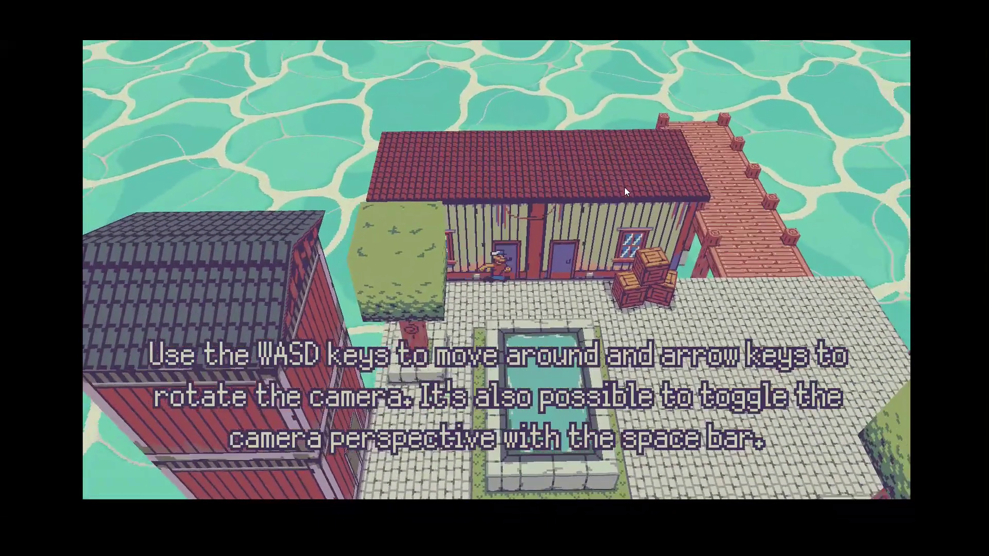
pyautogui.press('d')
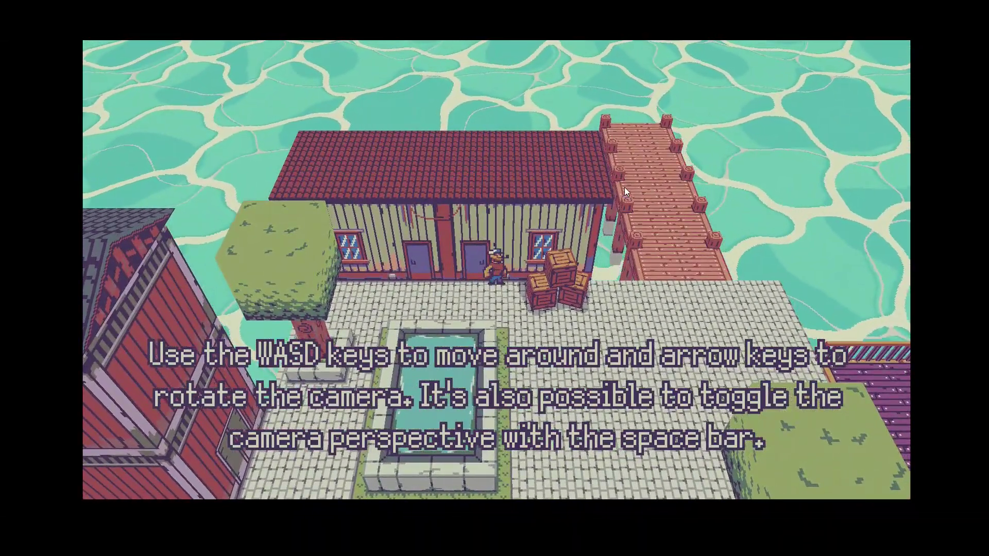
pyautogui.press('d')
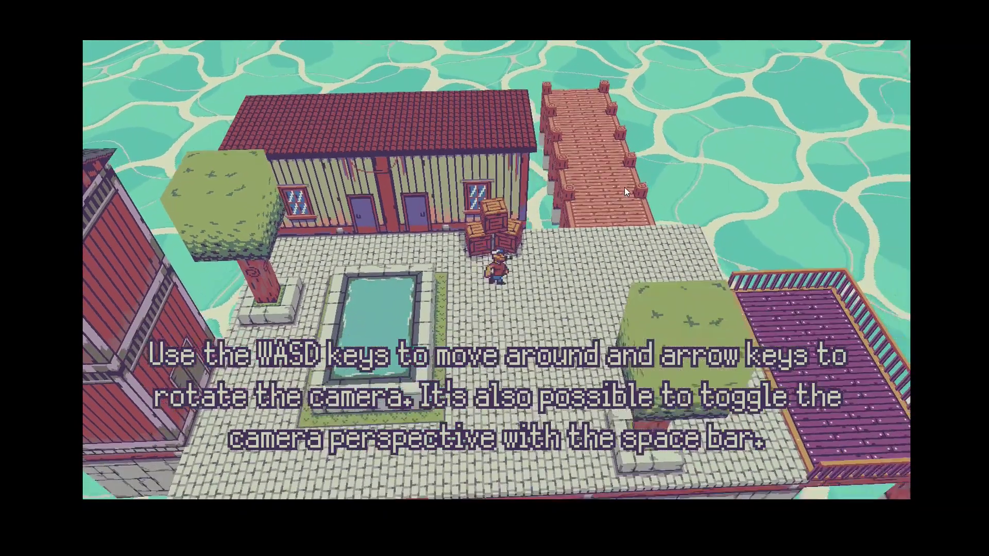
pyautogui.press('w')
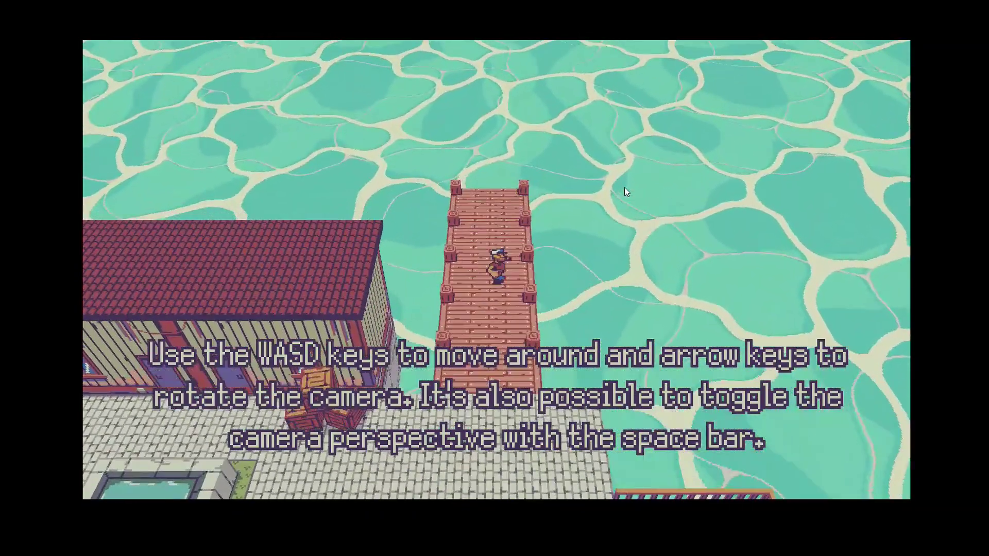
pyautogui.press('Right')
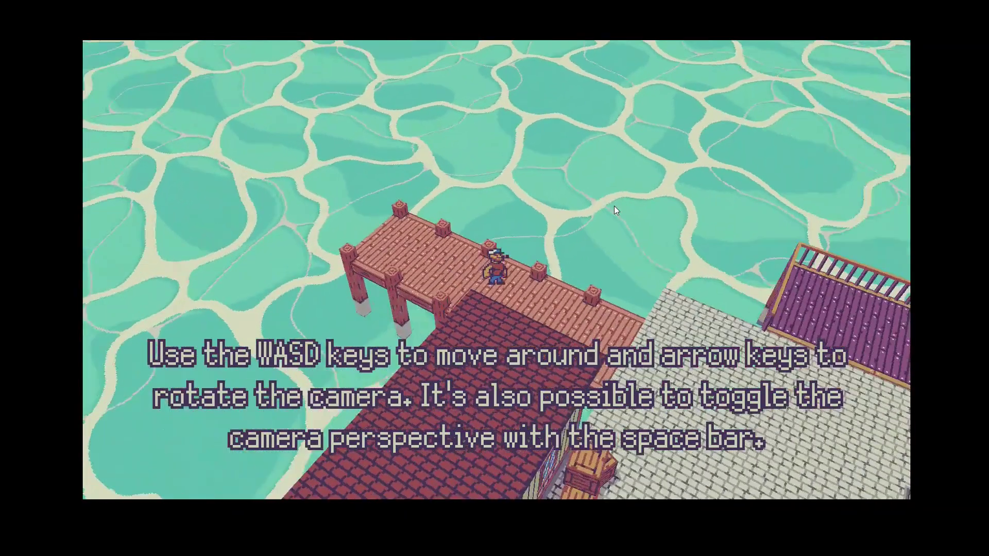
pyautogui.press('Left')
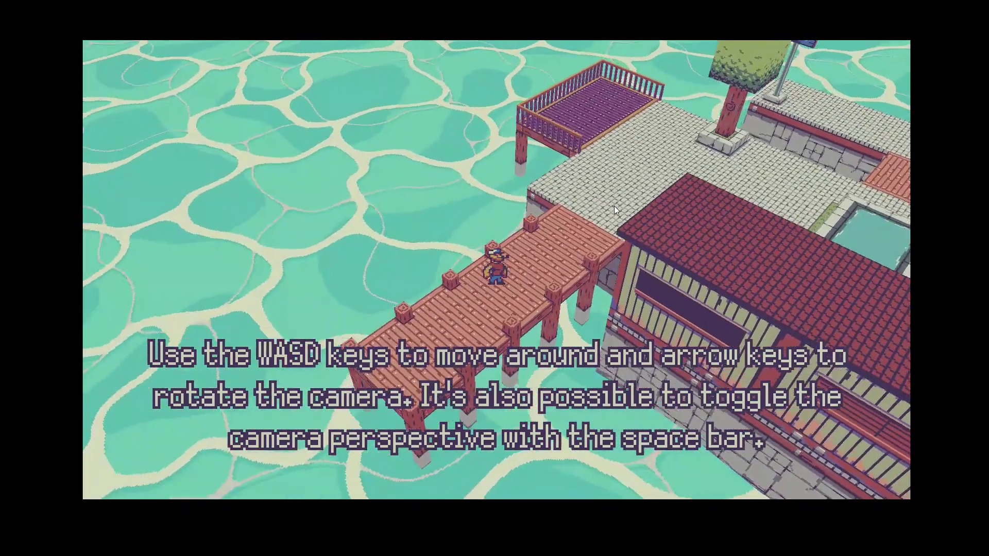
pyautogui.press('Left')
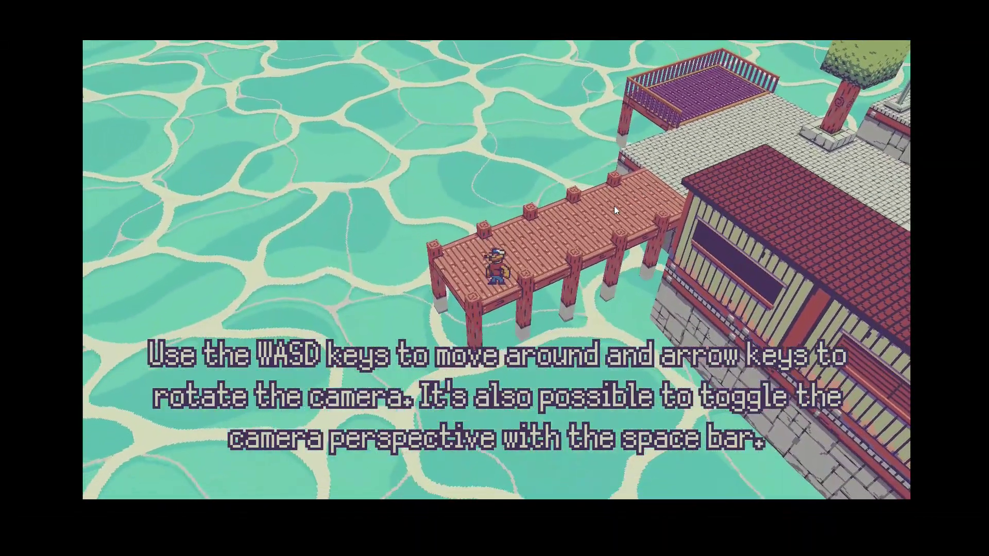
pyautogui.press('Left')
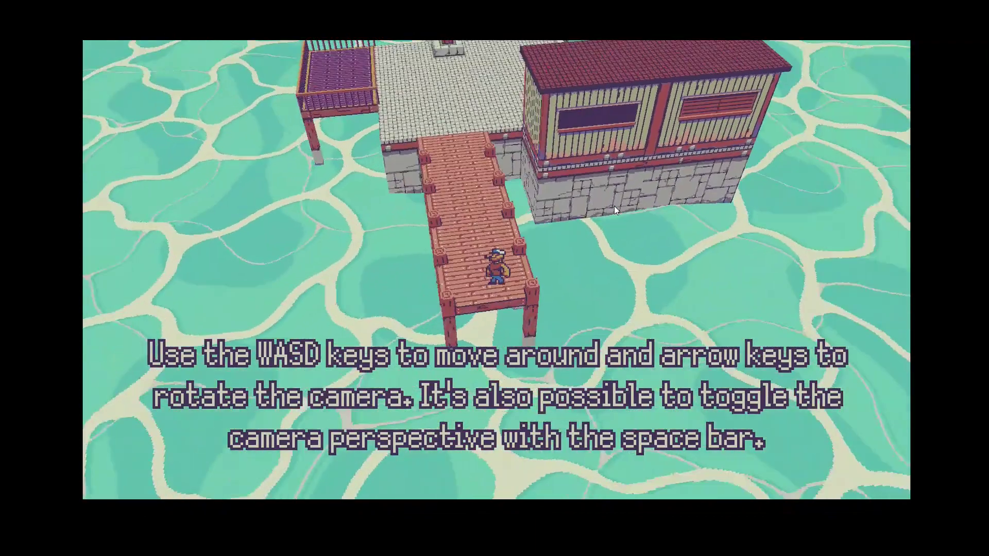
pyautogui.press('Left')
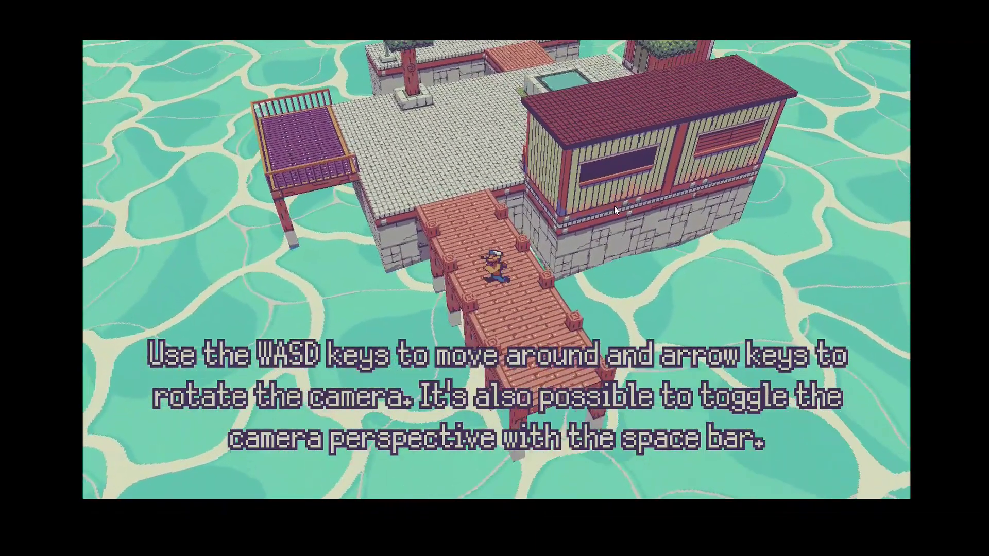
pyautogui.press('Right')
pyautogui.press('Left')
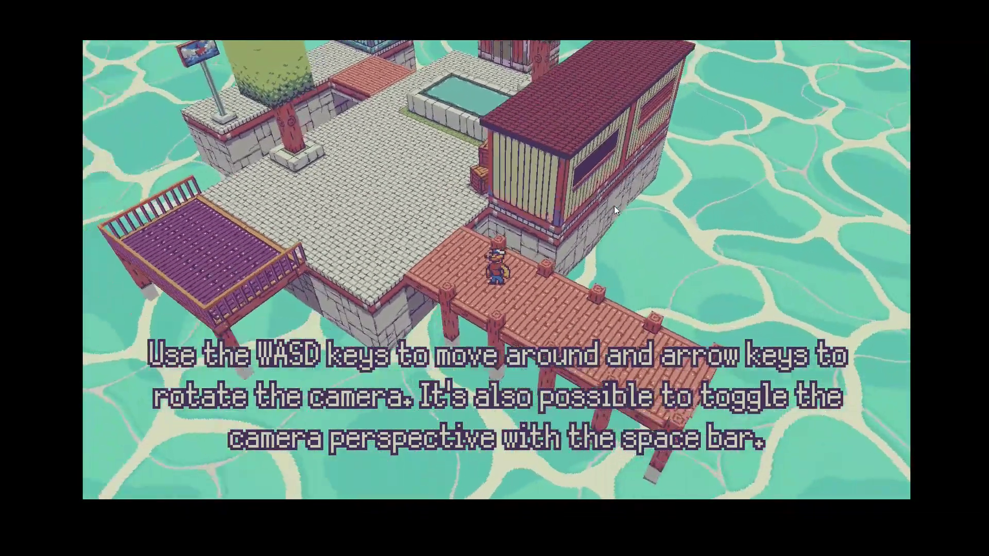
pyautogui.press('Left')
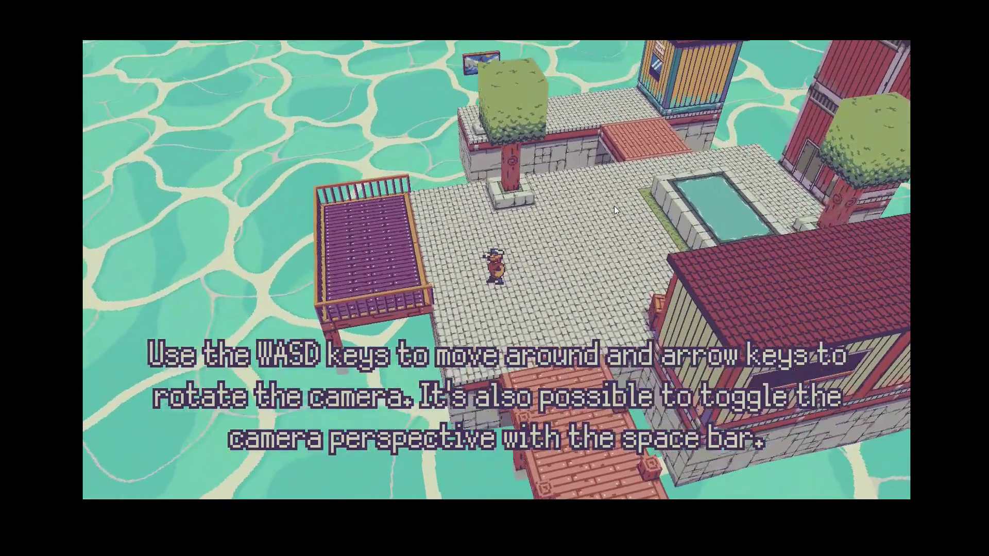
pyautogui.press('a')
pyautogui.press('Right')
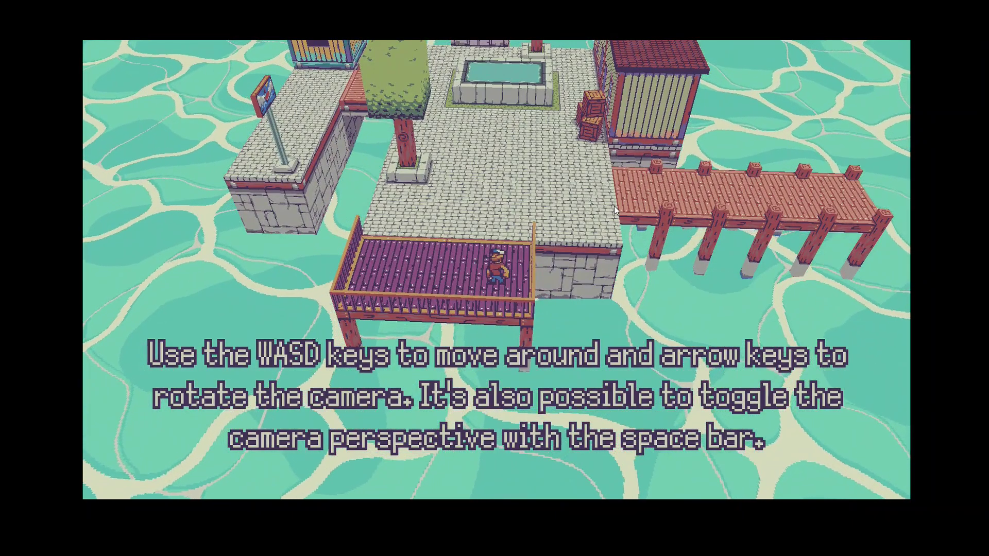
pyautogui.press('w')
pyautogui.press('Right')
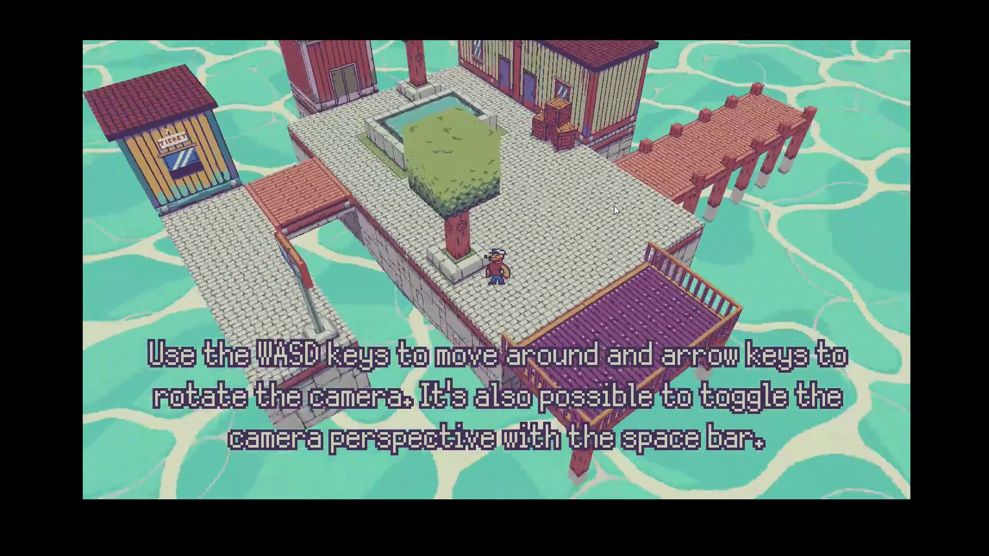
pyautogui.press('Right')
pyautogui.press('Left')
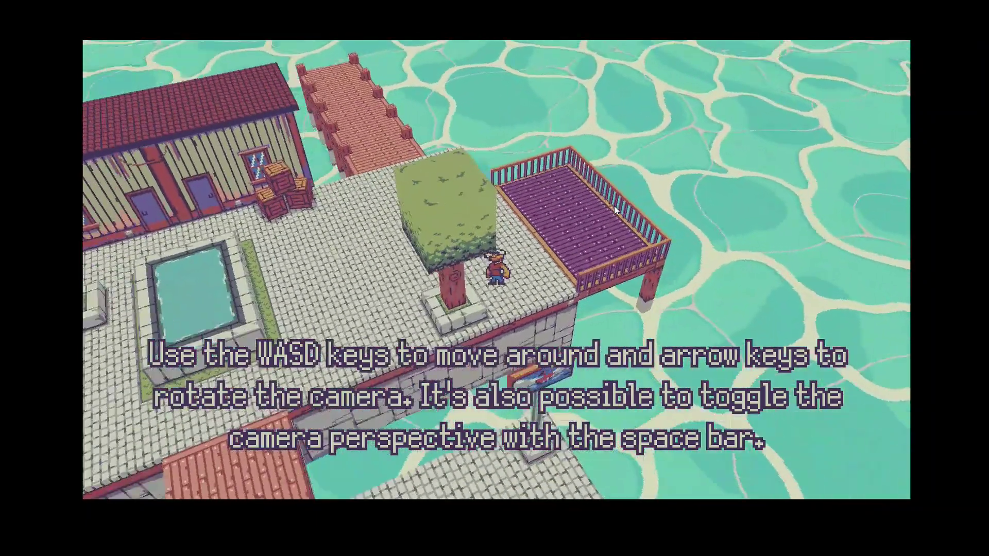
pyautogui.press('Left')
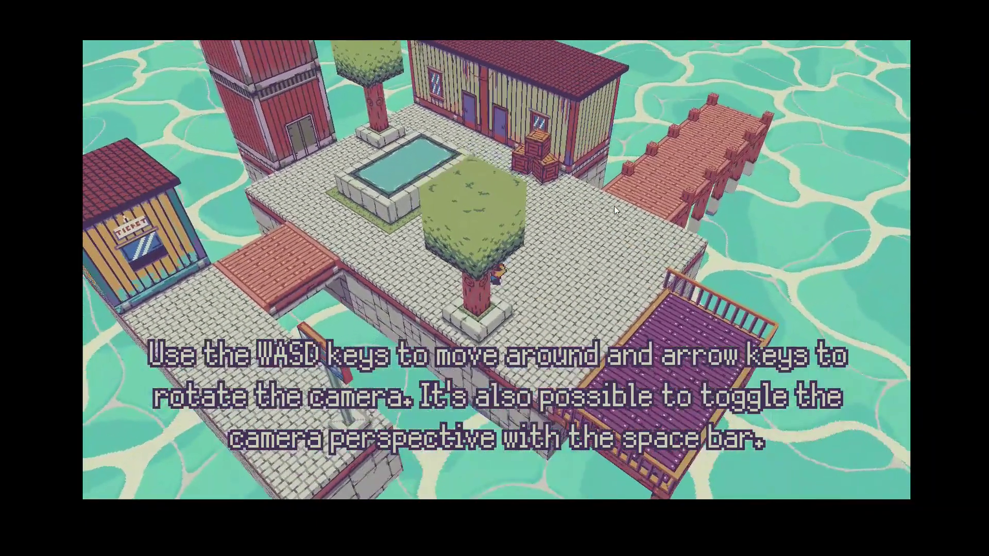
pyautogui.press('Left')
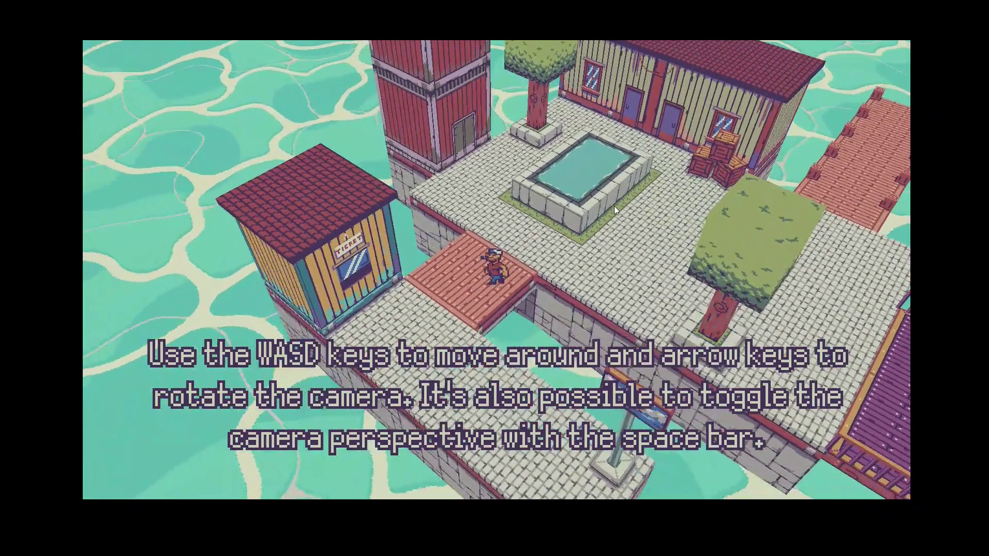
pyautogui.press('s')
pyautogui.press('d')
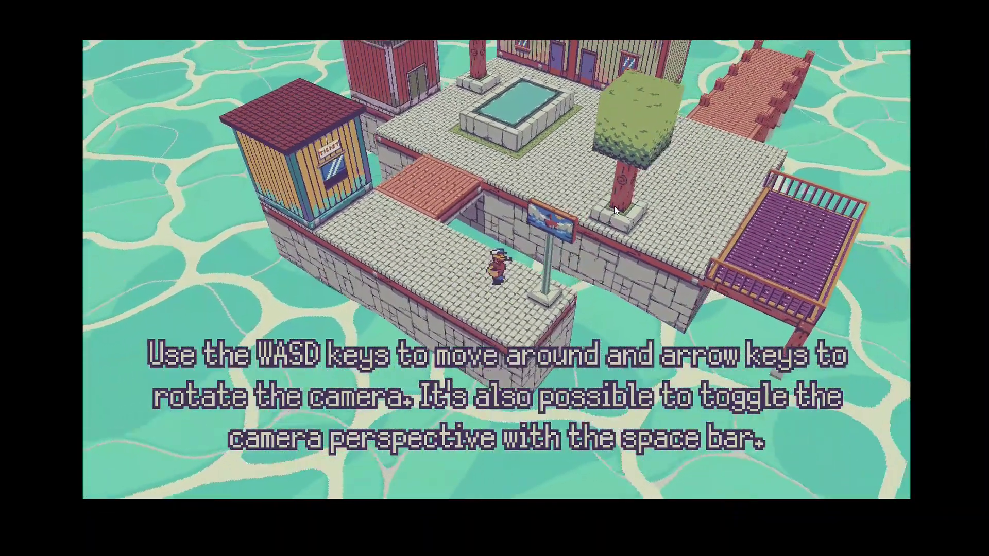
pyautogui.press('Right')
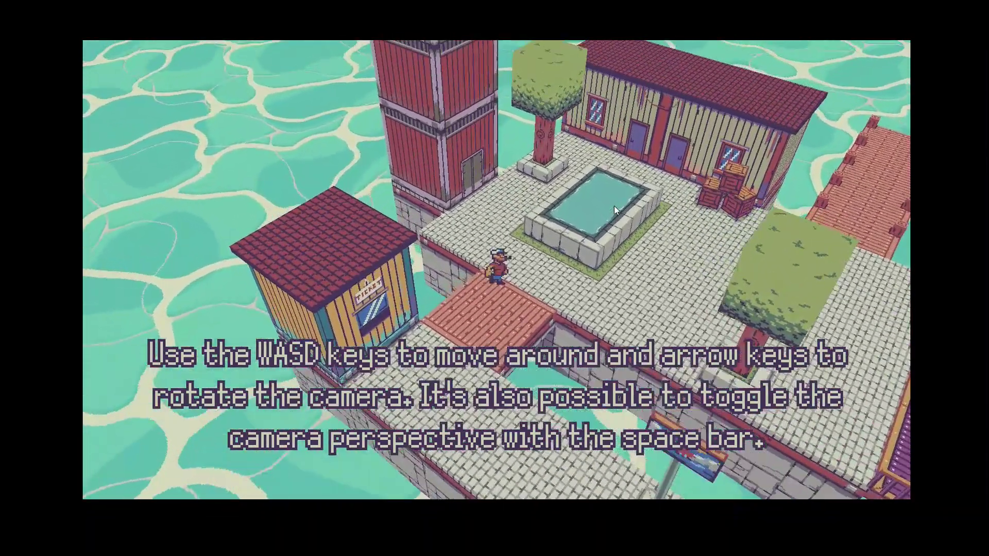
pyautogui.press('Right')
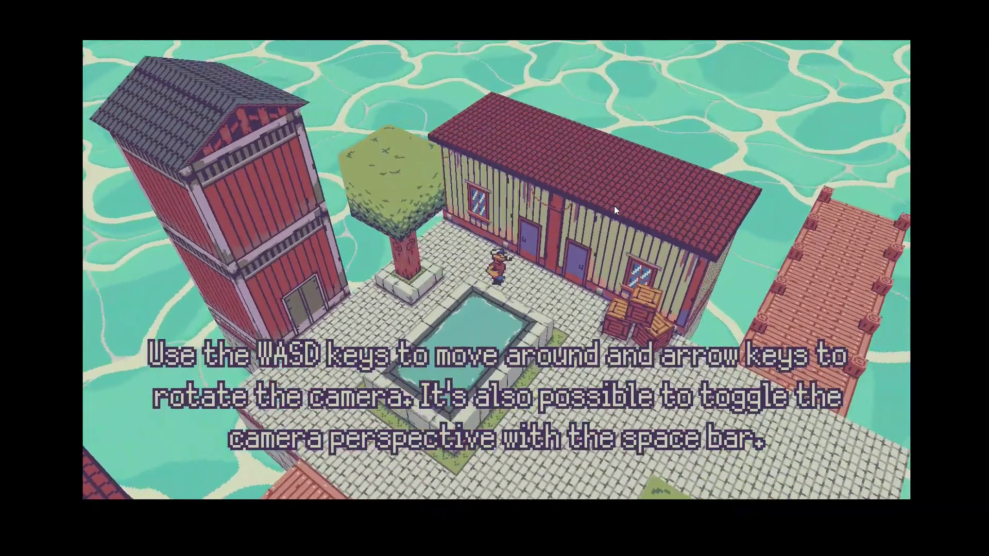
pyautogui.press('Right')
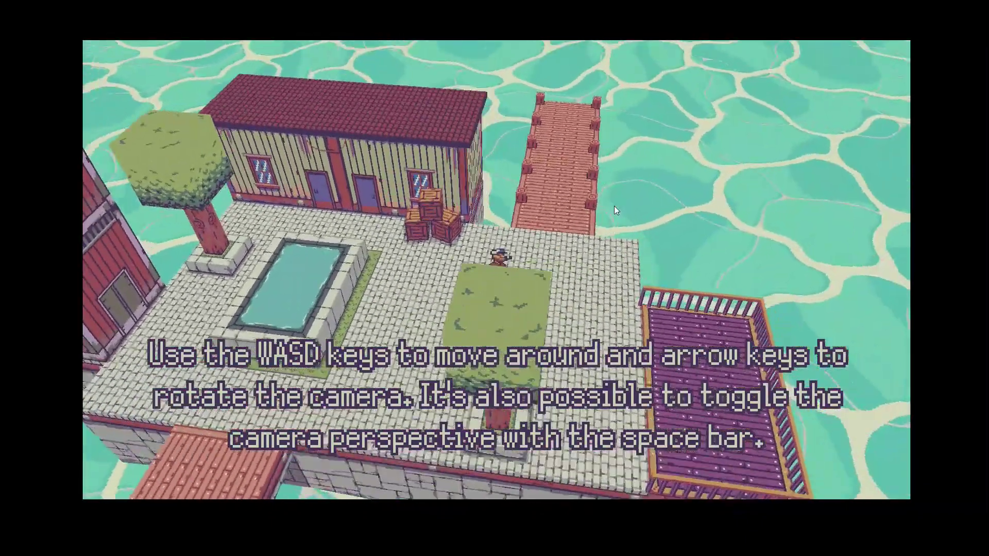
pyautogui.press('Left')
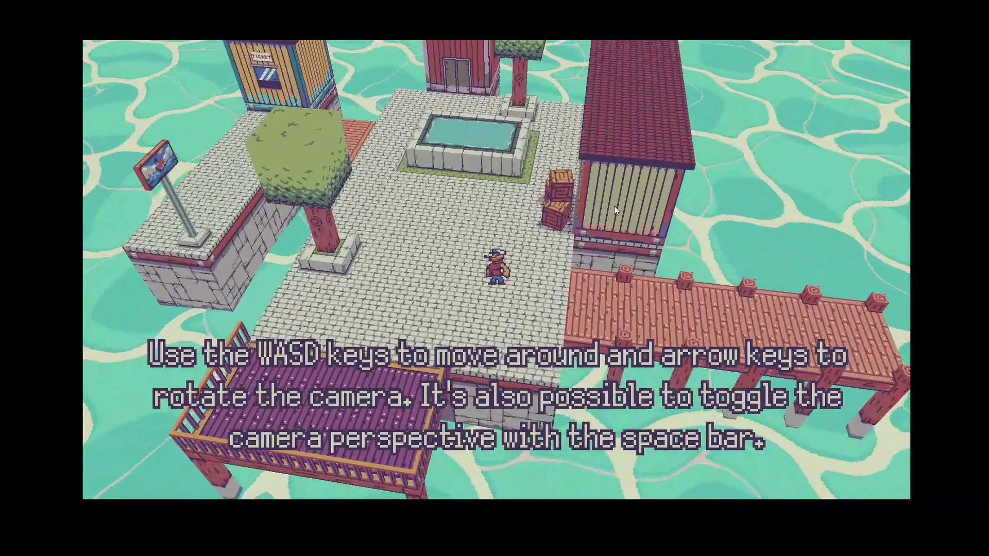